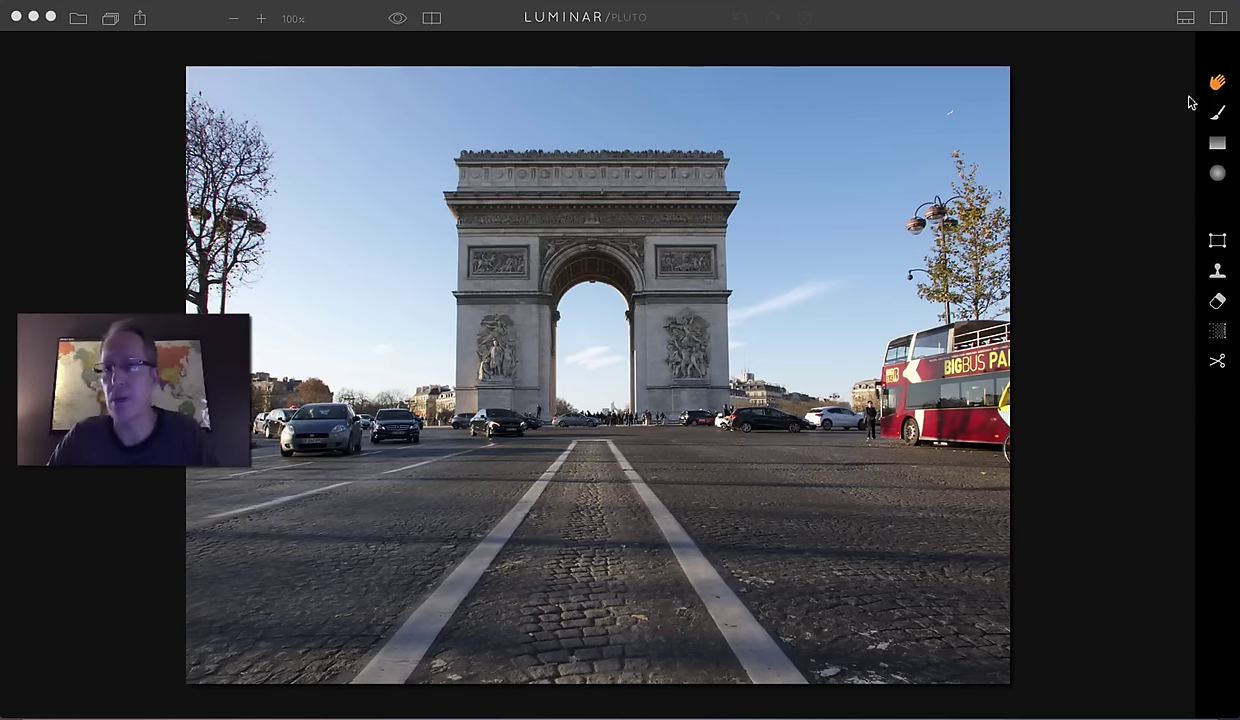
- Add the A Moveable Feast custom presets pack to Luminar's presets from the File menu
left_click(1185, 18)
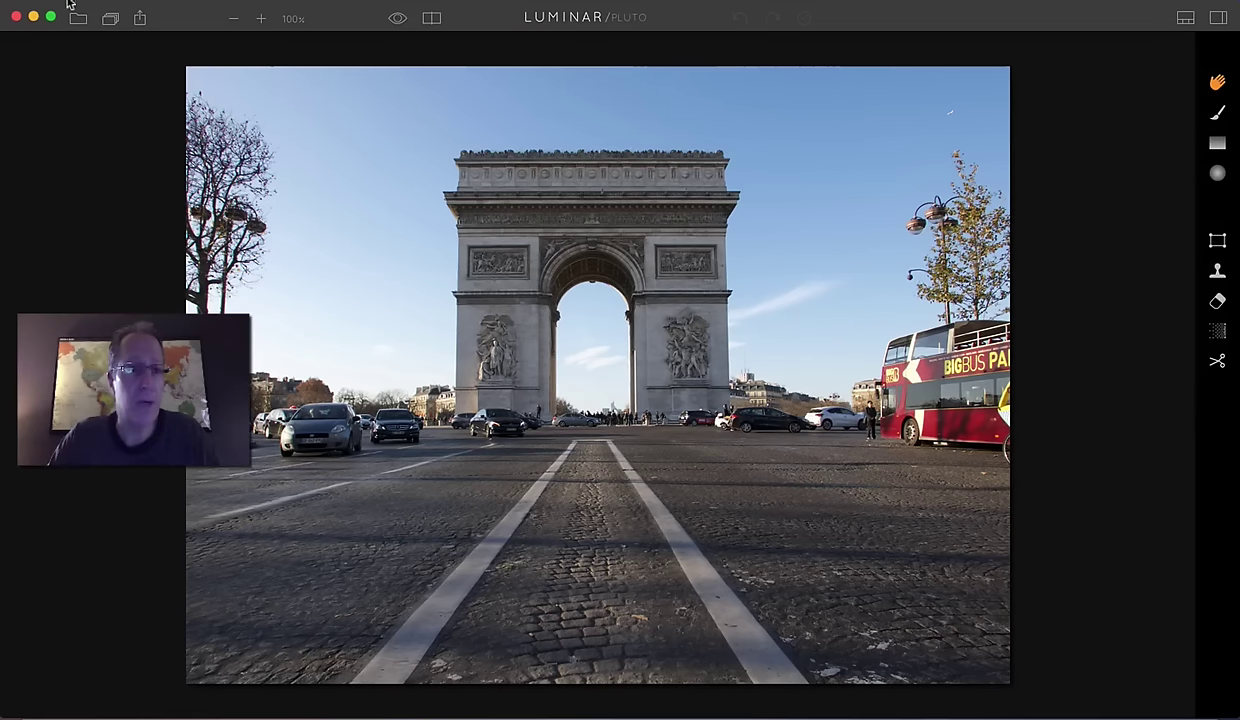
left_click(120, 5)
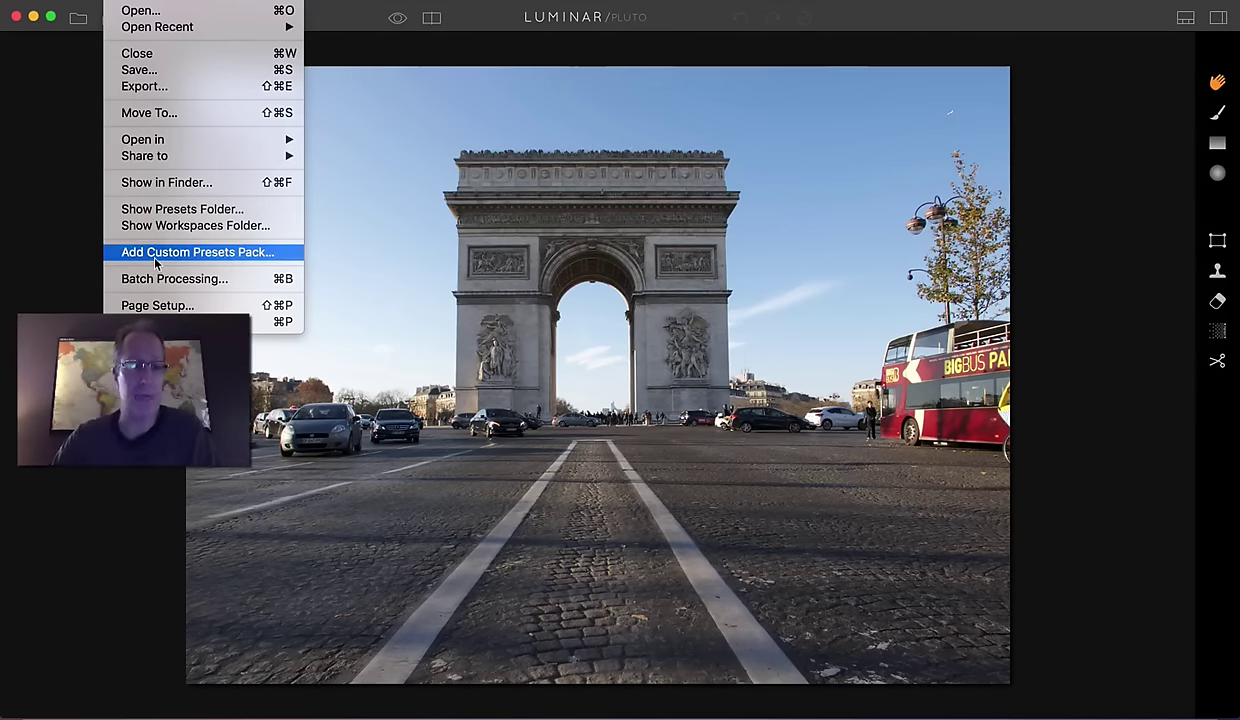
left_click(155, 262)
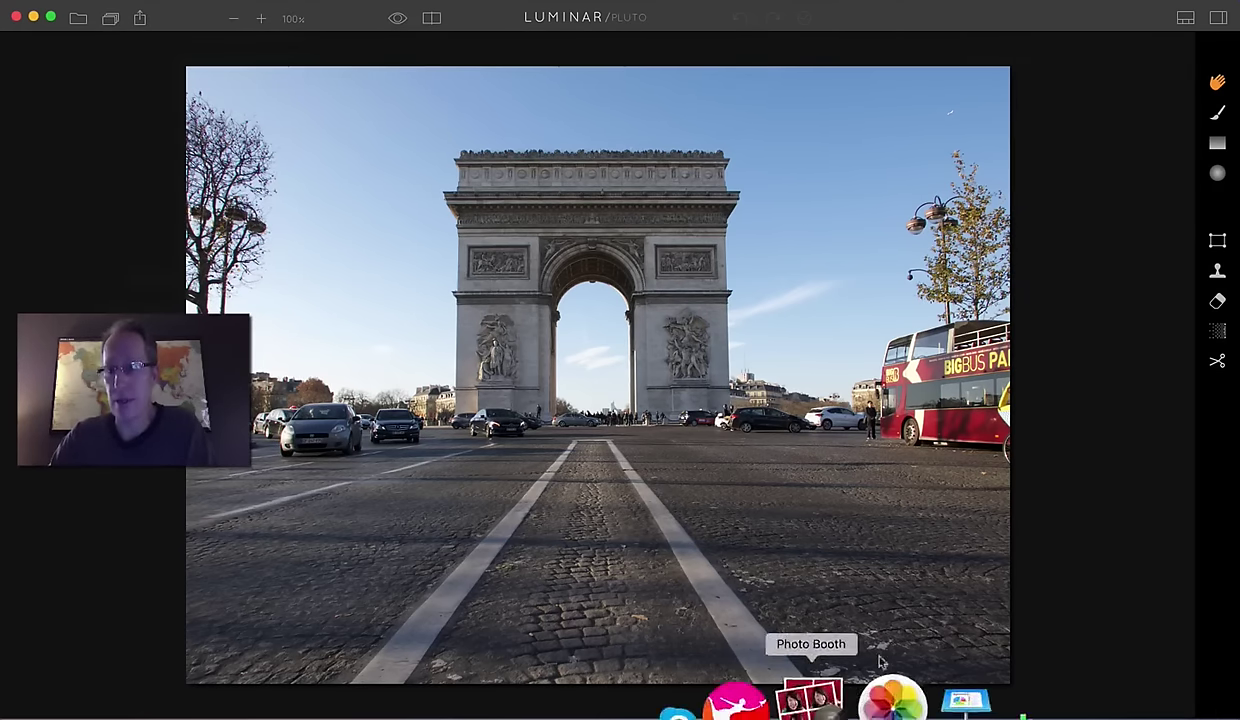
- Apply the Golden Hour on the Seine look from the A Moveable Feast category
left_click(1185, 18)
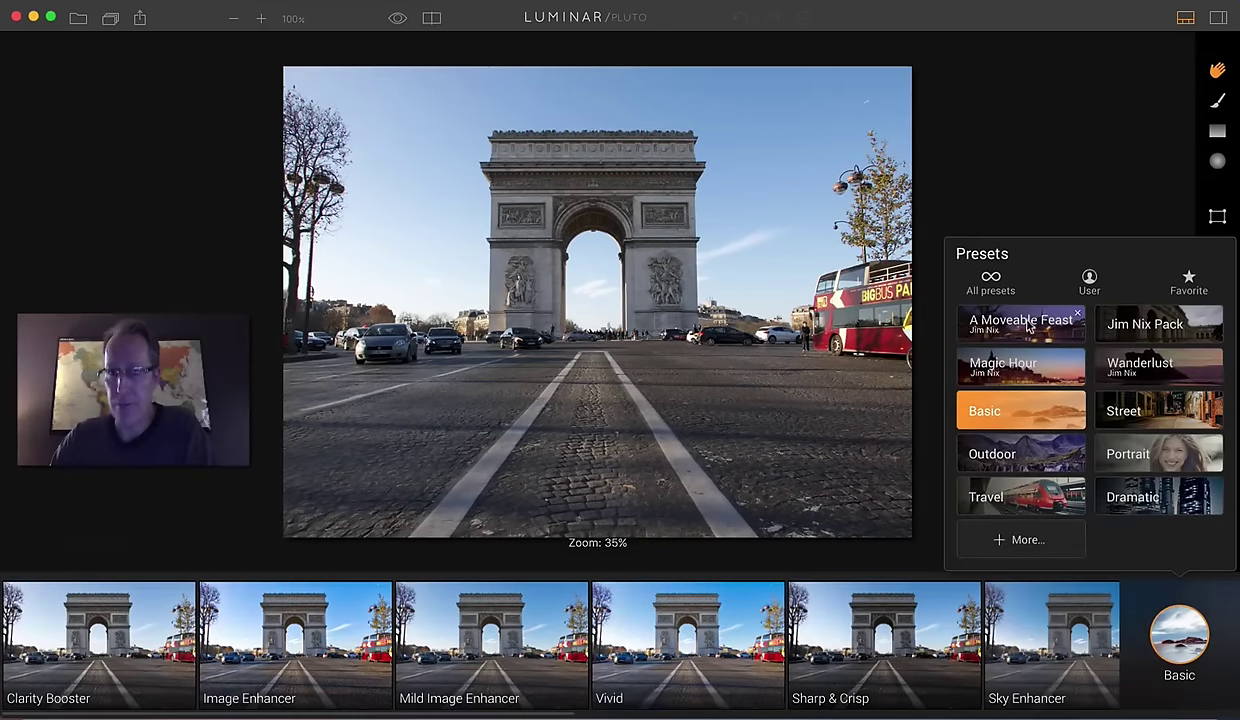
left_click(1033, 322)
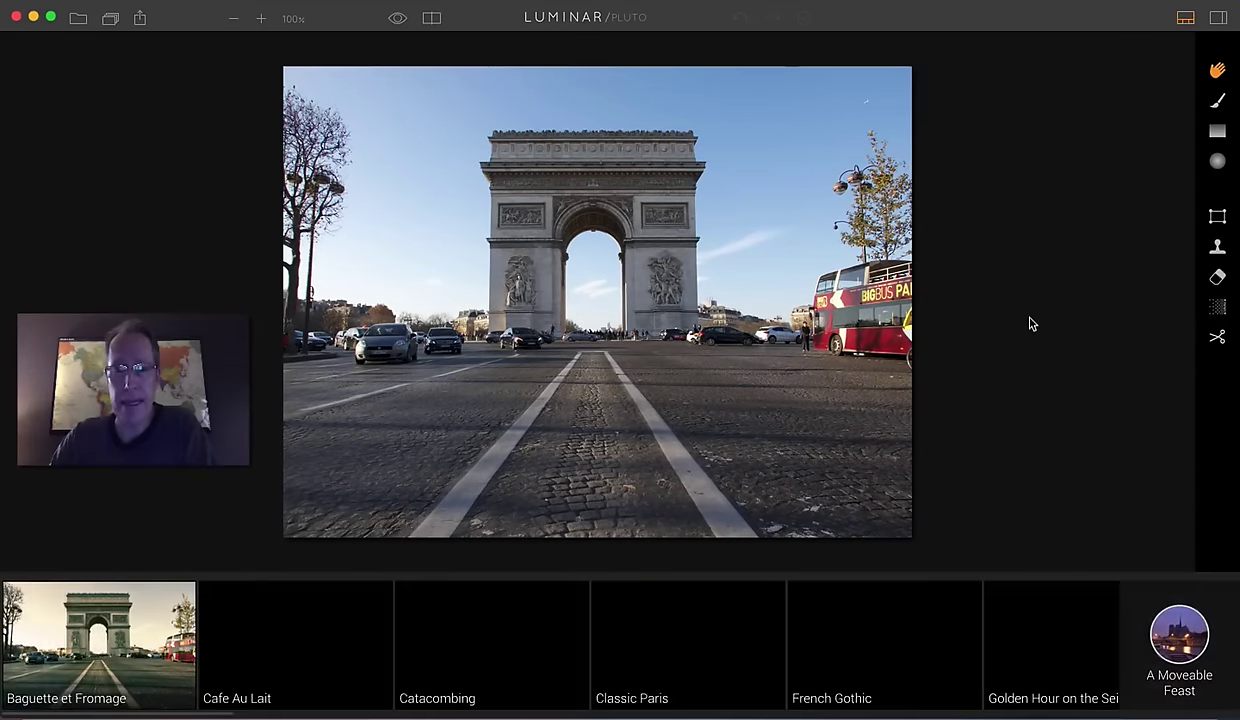
scroll(430, 628, "right", 3)
scroll(430, 628, "right", 6)
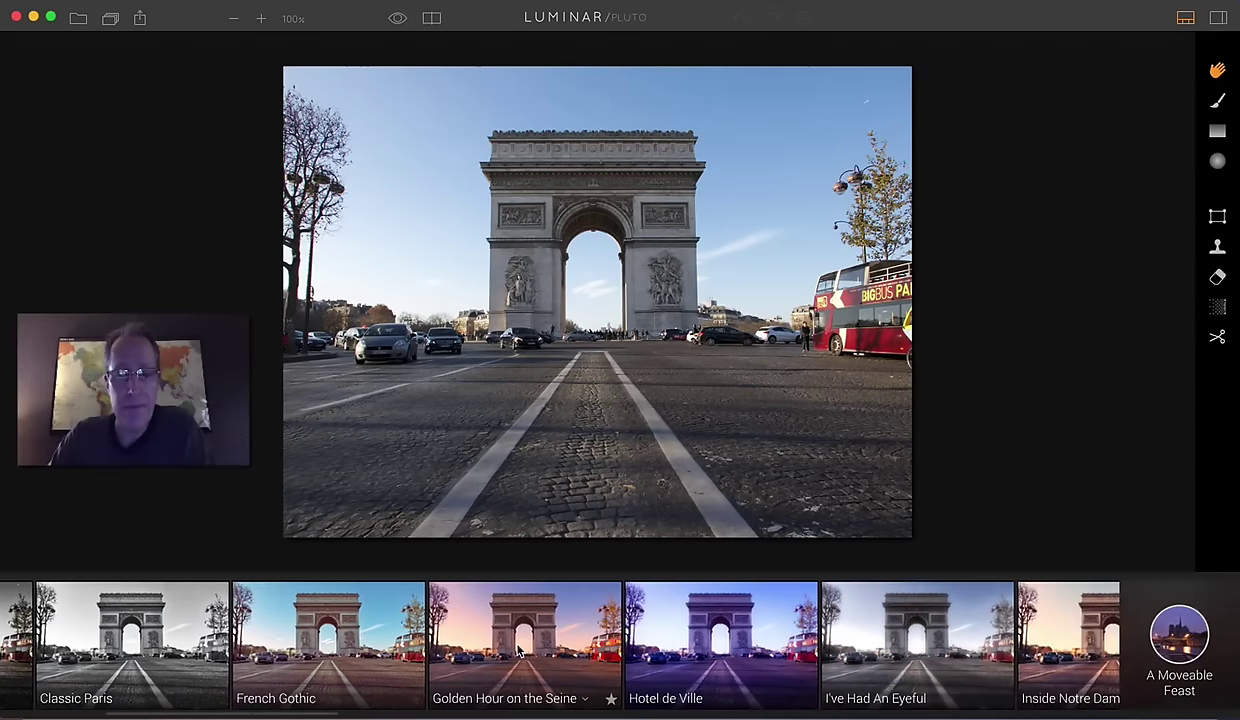
left_click(518, 650)
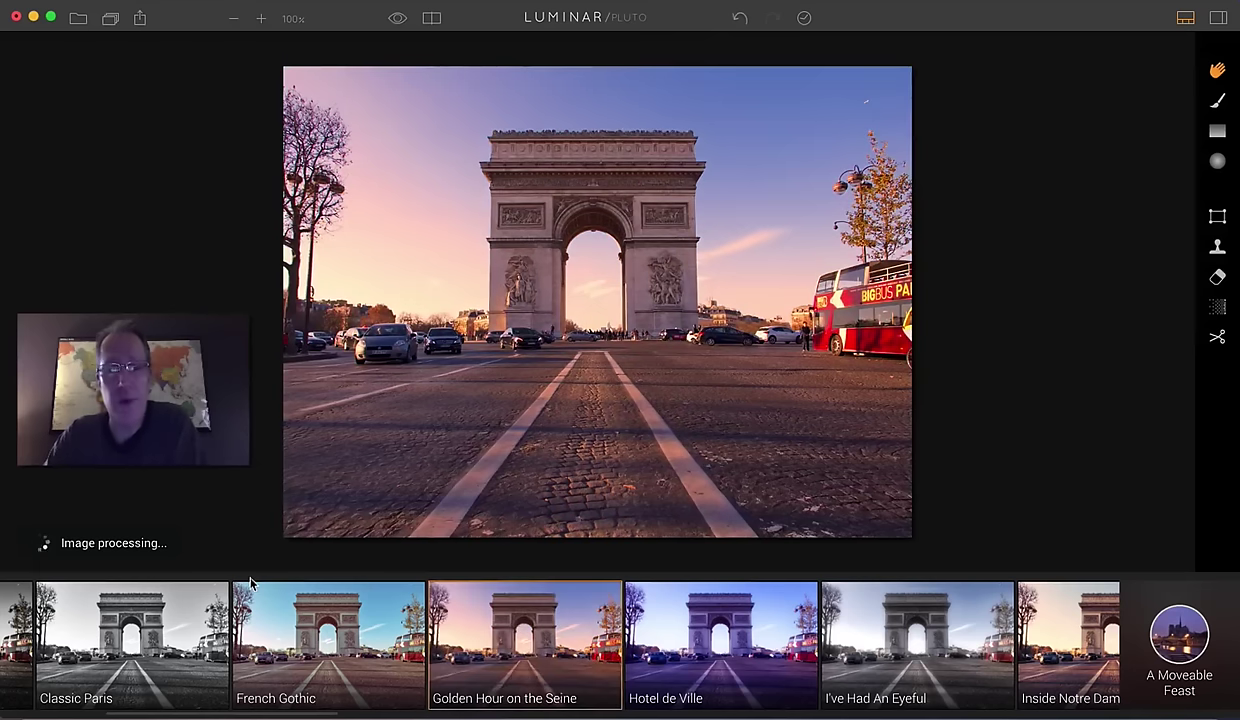
mouse_move(465, 656)
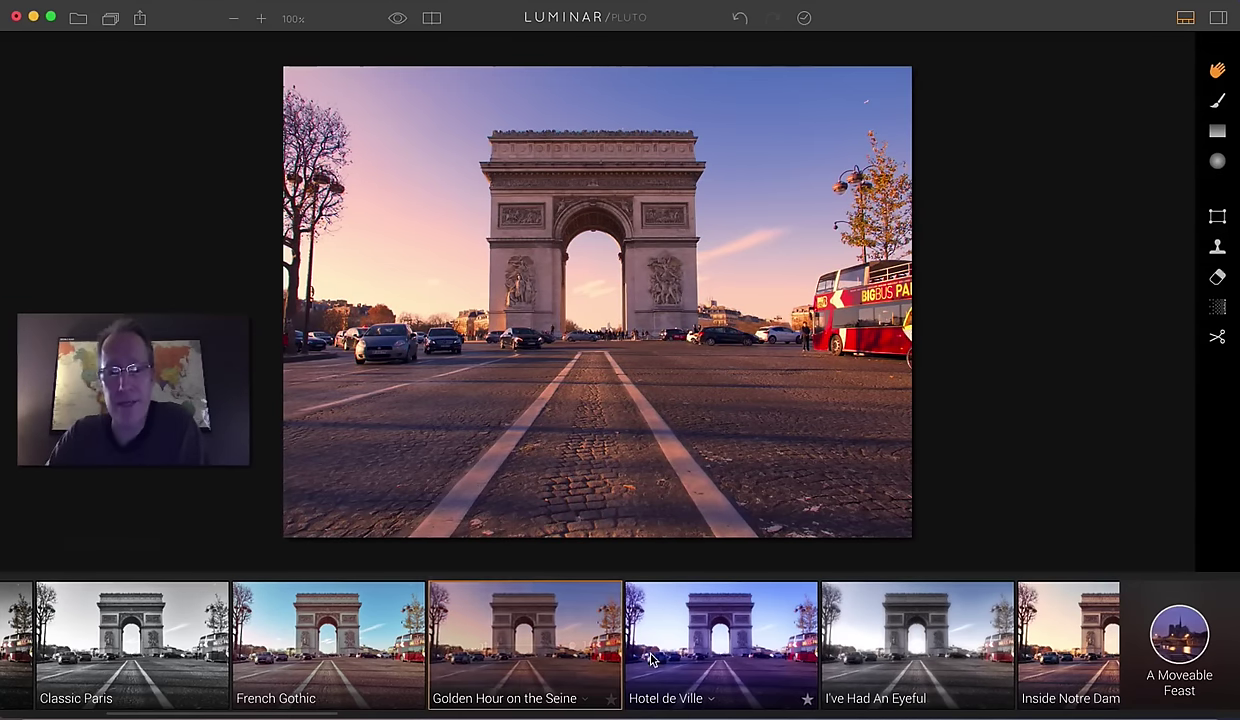
scroll(446, 620, "right", 7)
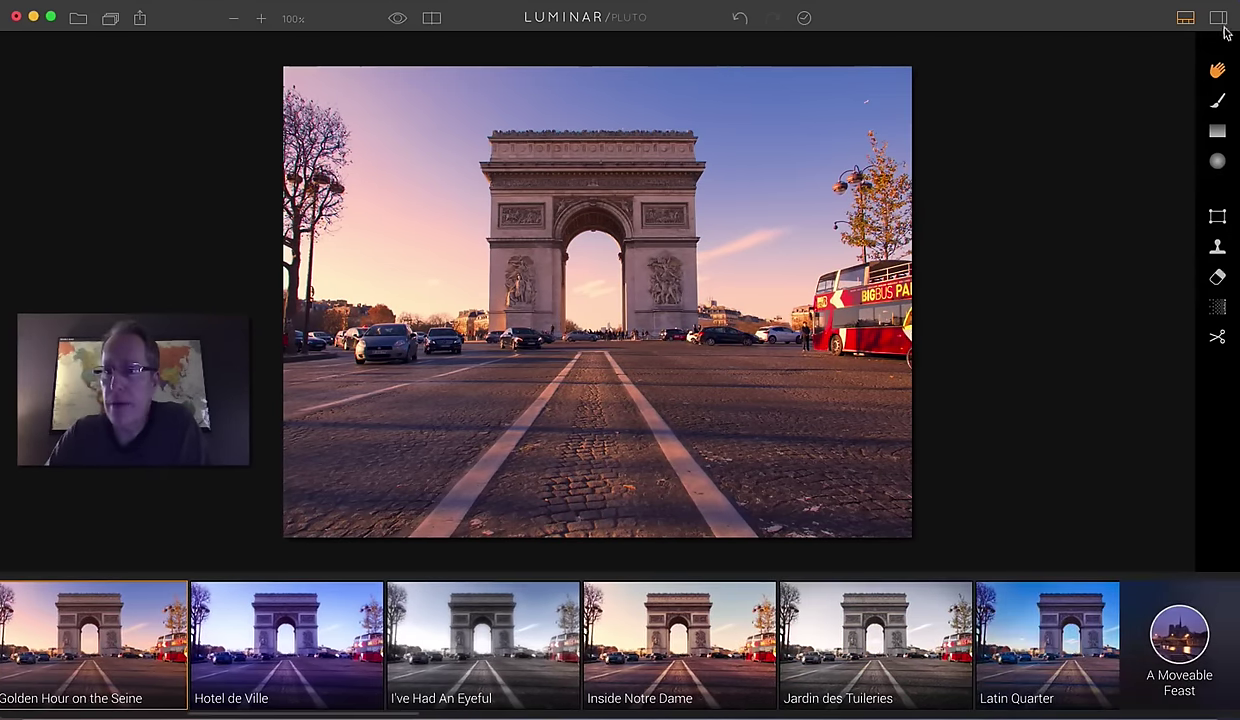
- Show the filter stack with the Layers section and histogram hidden
left_click(1219, 19)
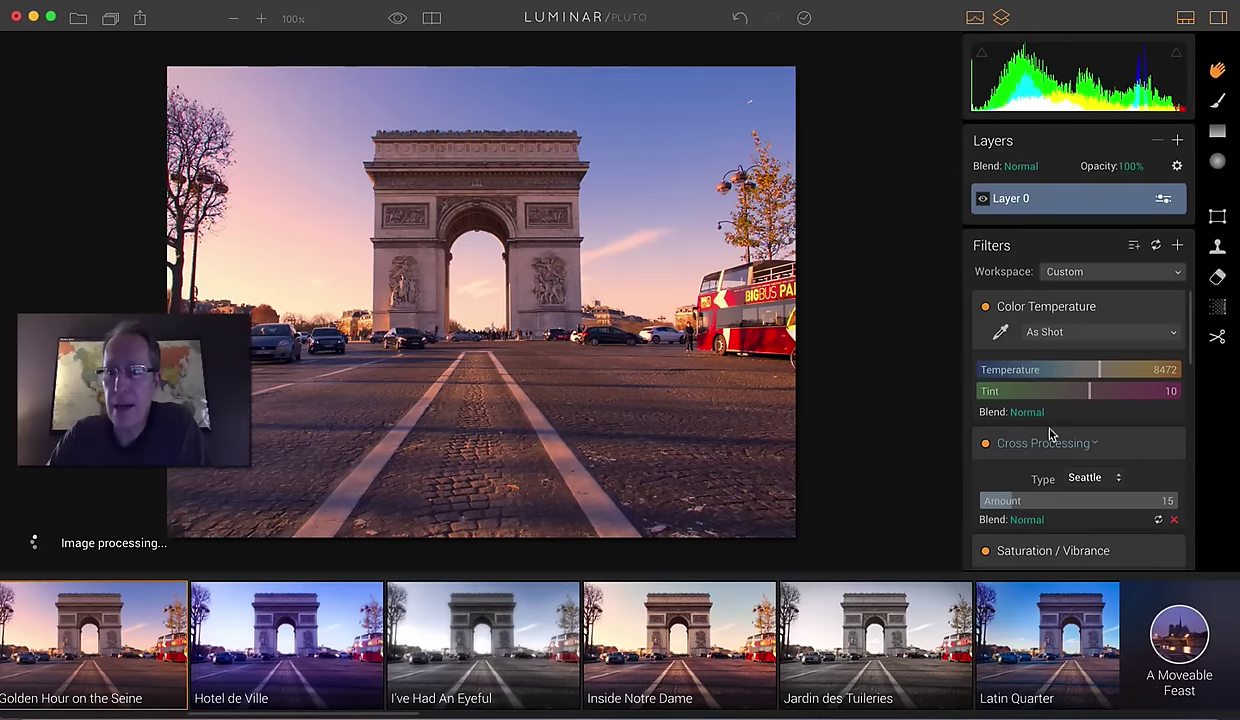
left_click(1001, 18)
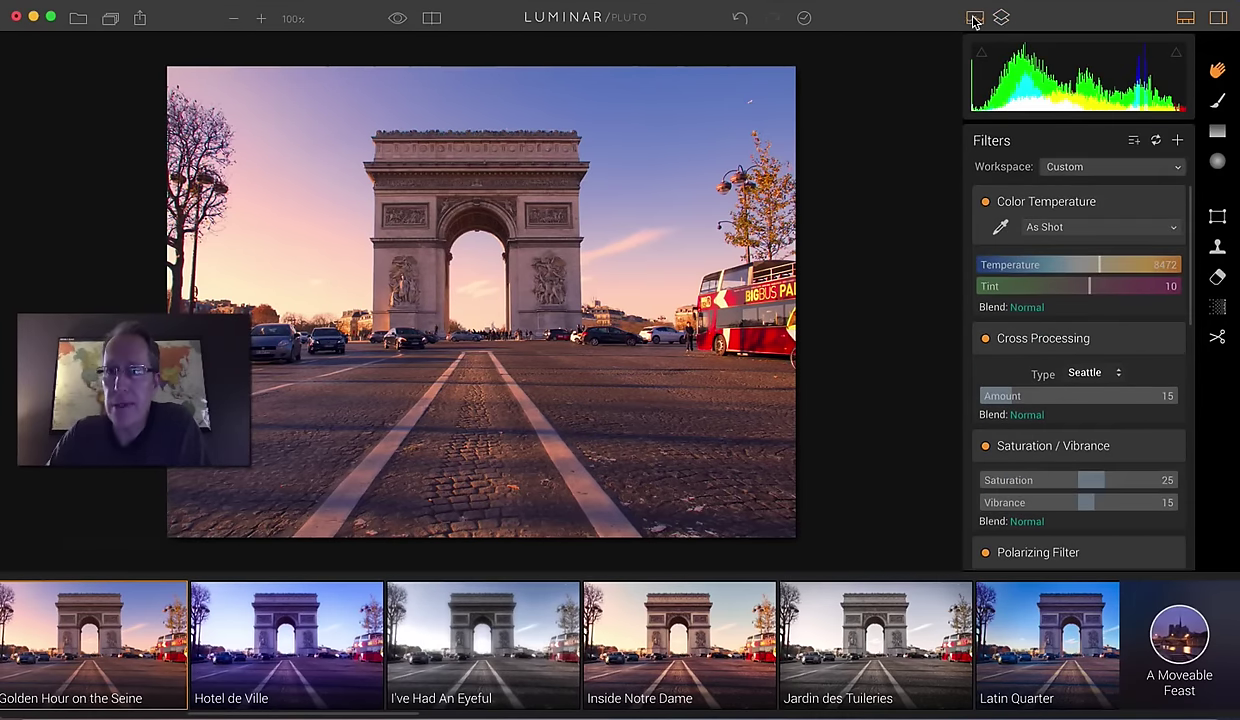
left_click(974, 19)
scroll(1090, 290, "down", 10)
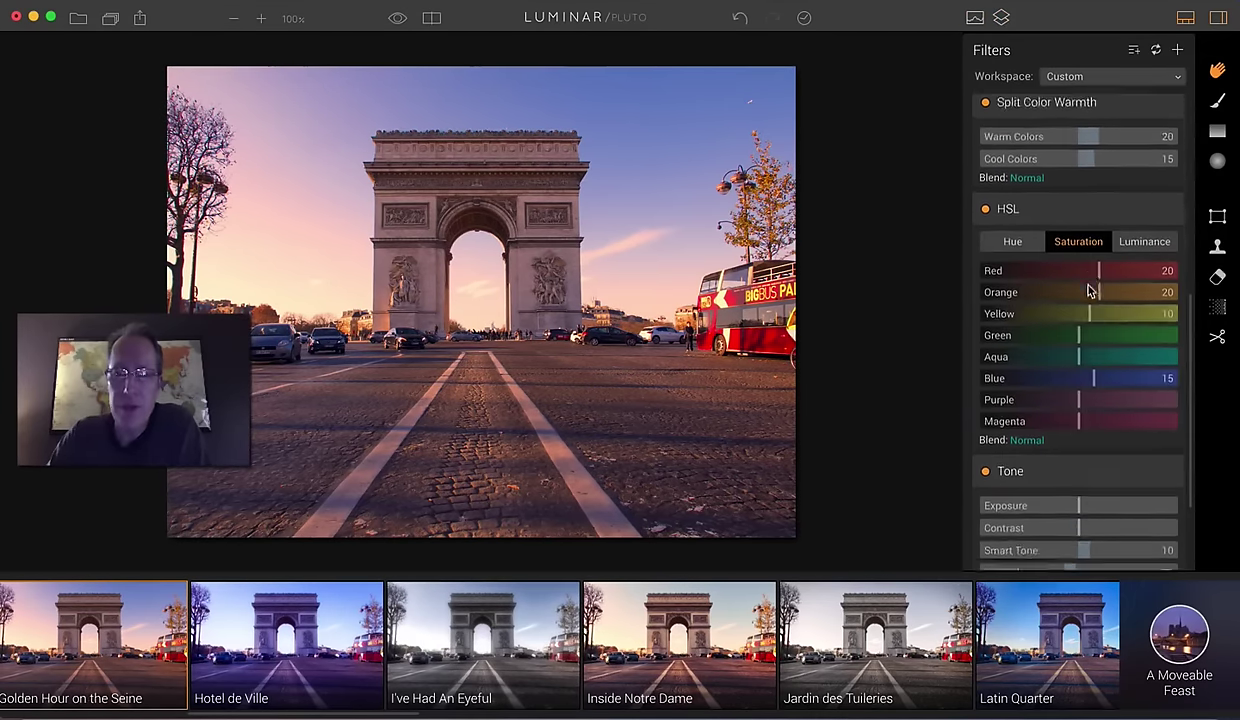
scroll(1090, 290, "down", 2)
scroll(1090, 290, "up", 12)
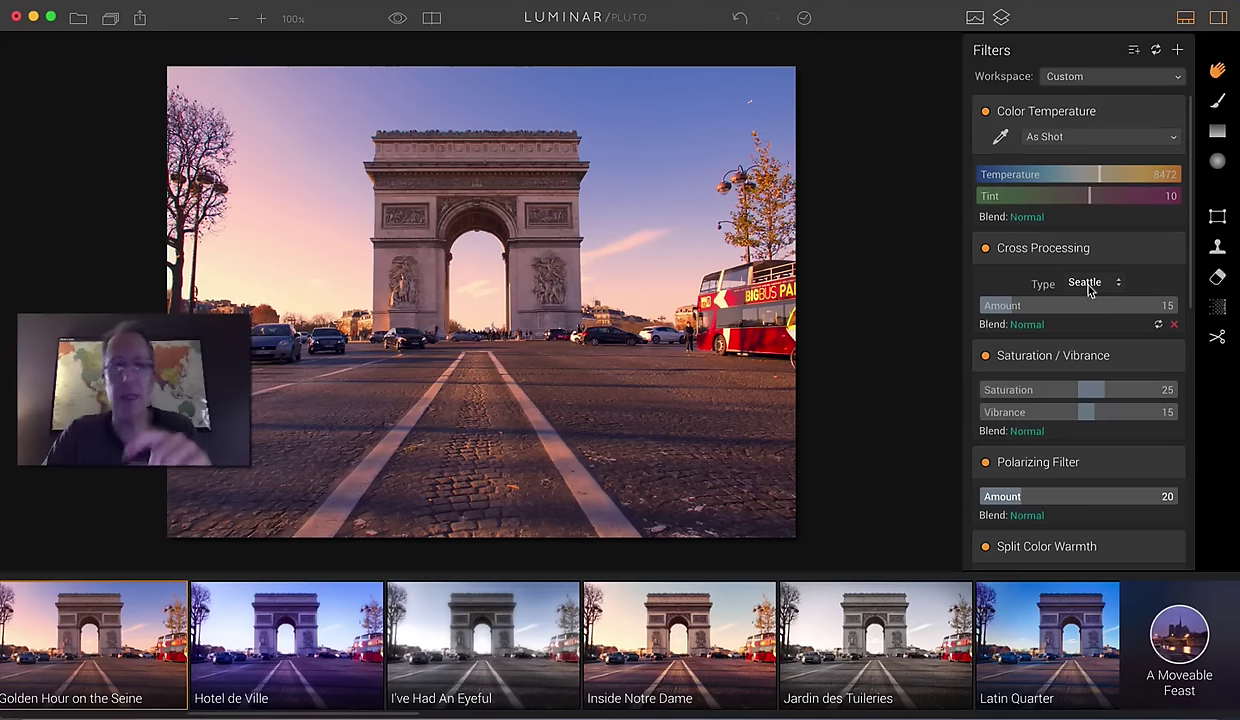
- Turn on Before/After split view and weaken Golden Hour on the Seine to about 66
left_click(431, 18)
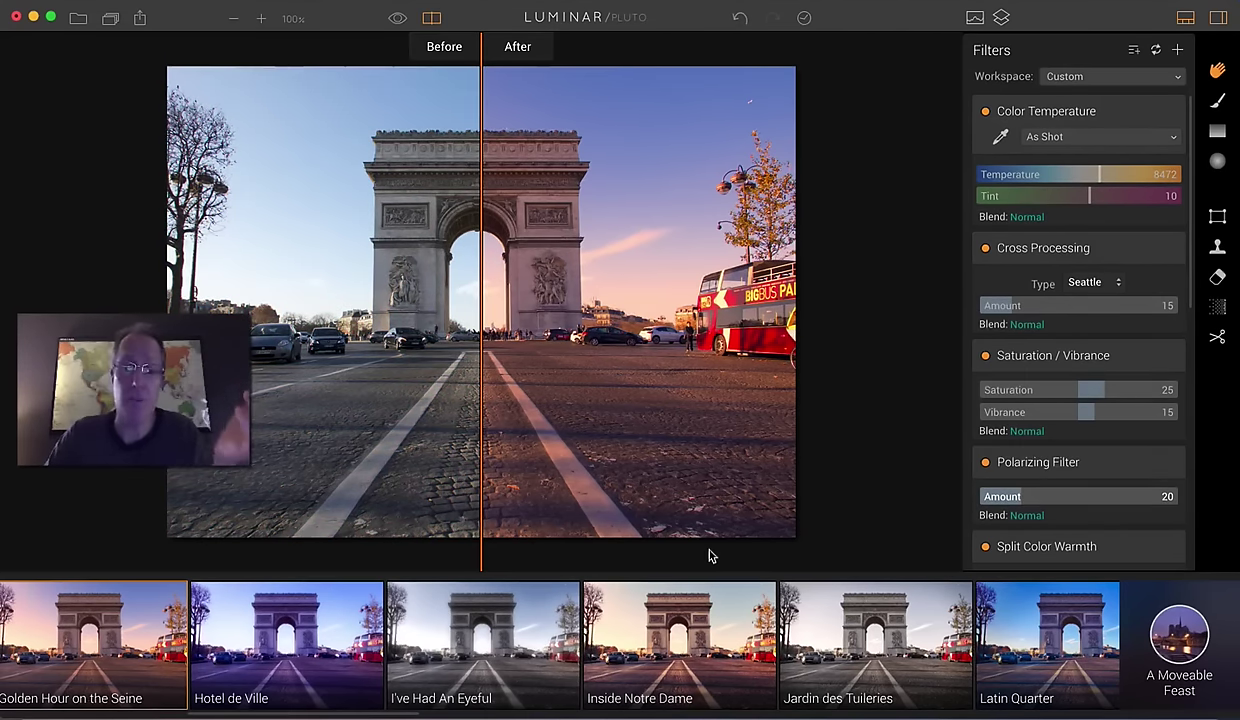
scroll(457, 659, "left", 5)
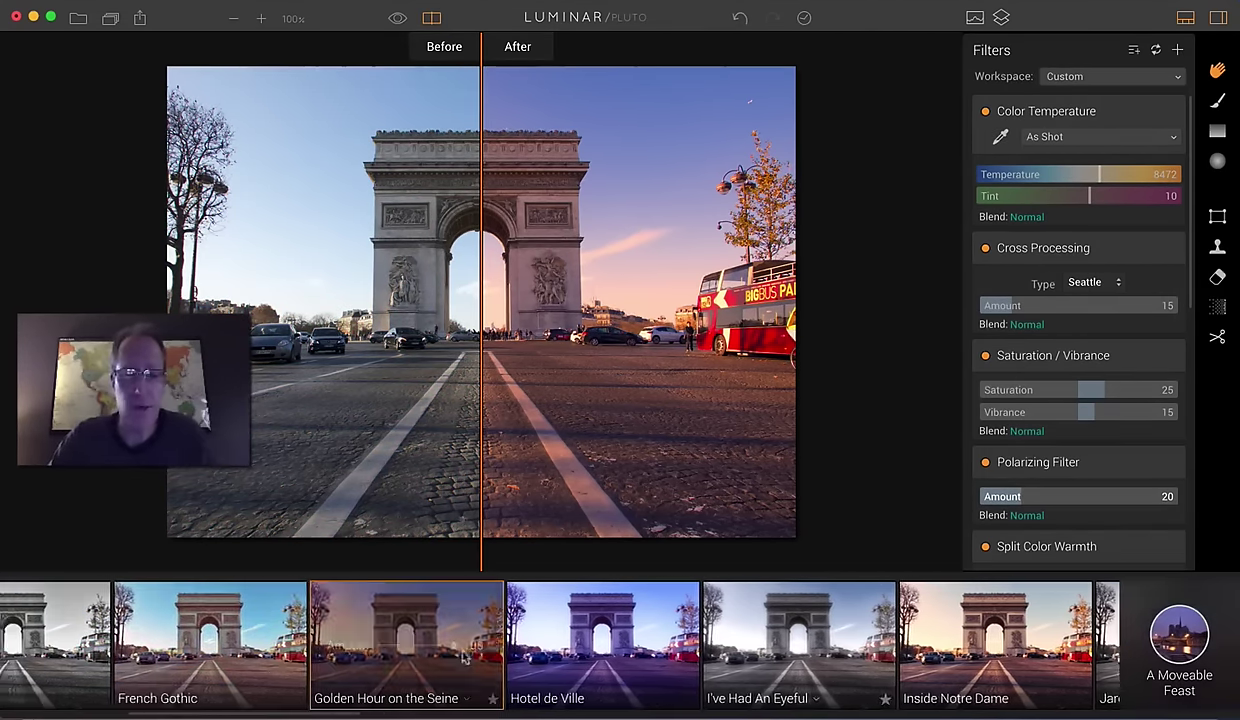
mouse_move(436, 680)
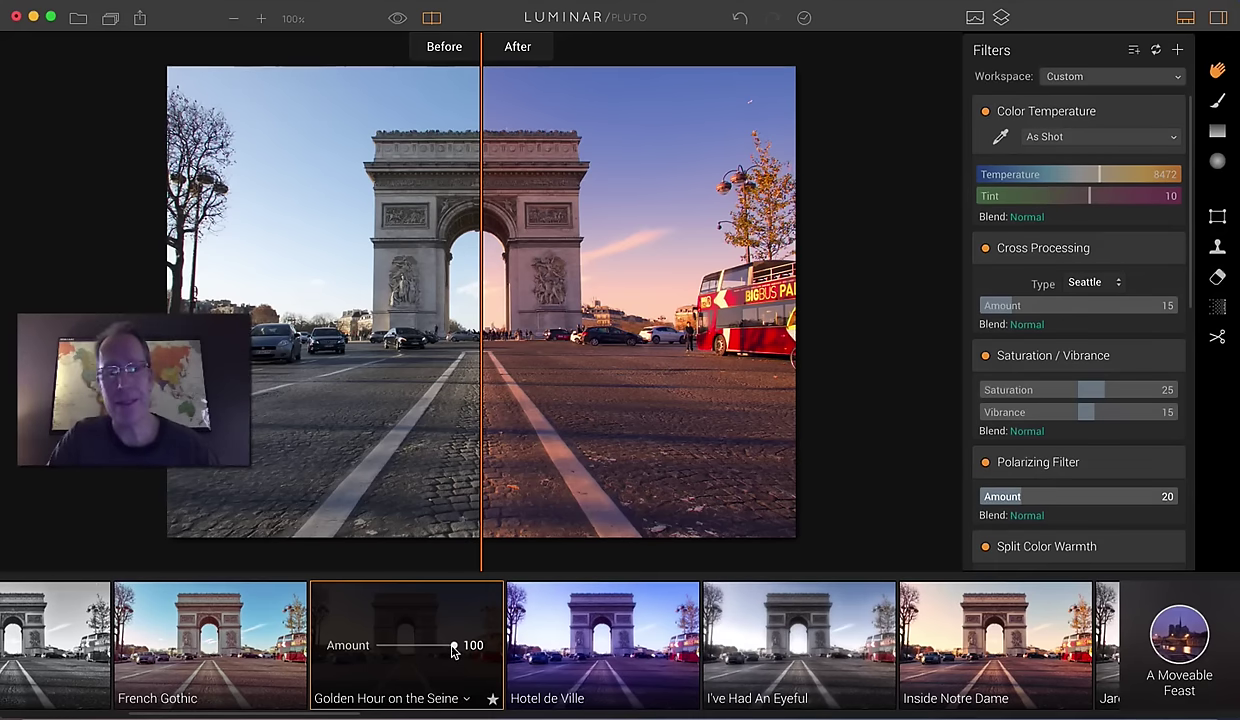
left_click_drag(453, 650, 425, 652)
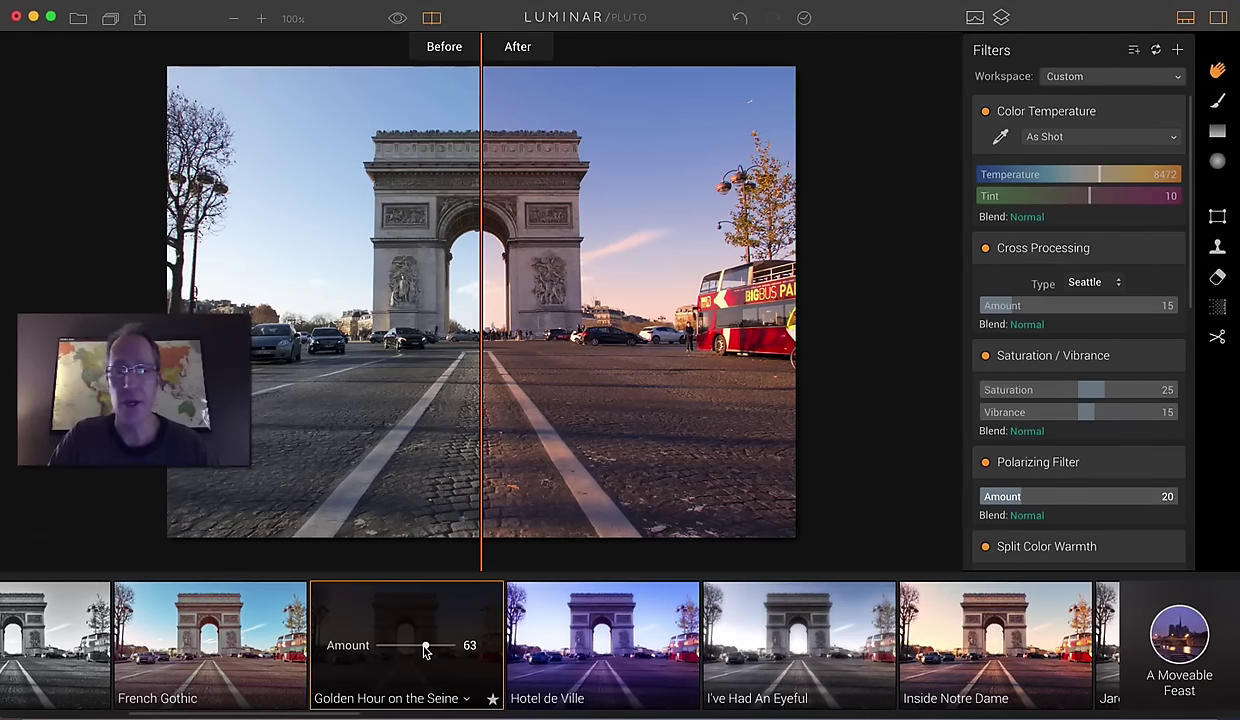
- Toggle the split view off and on, then restore Golden Hour to full strength 100
left_click(431, 18)
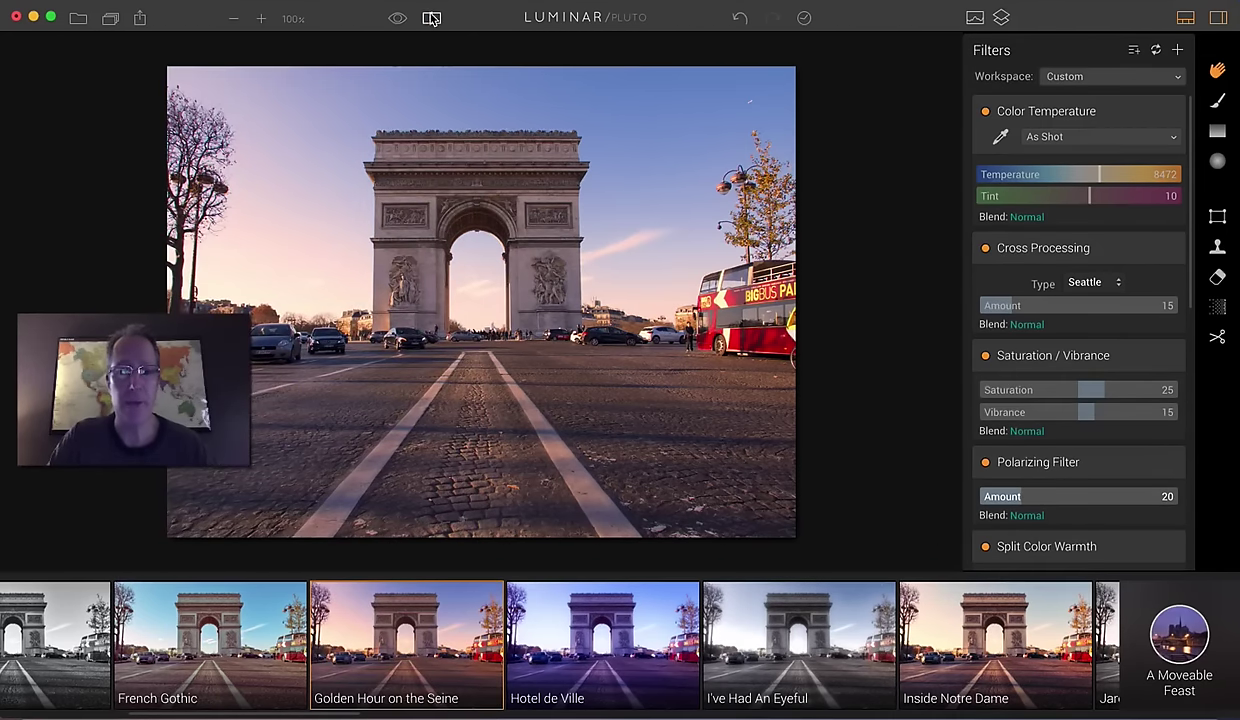
left_click(431, 18)
mouse_move(421, 675)
left_click_drag(425, 652, 466, 646)
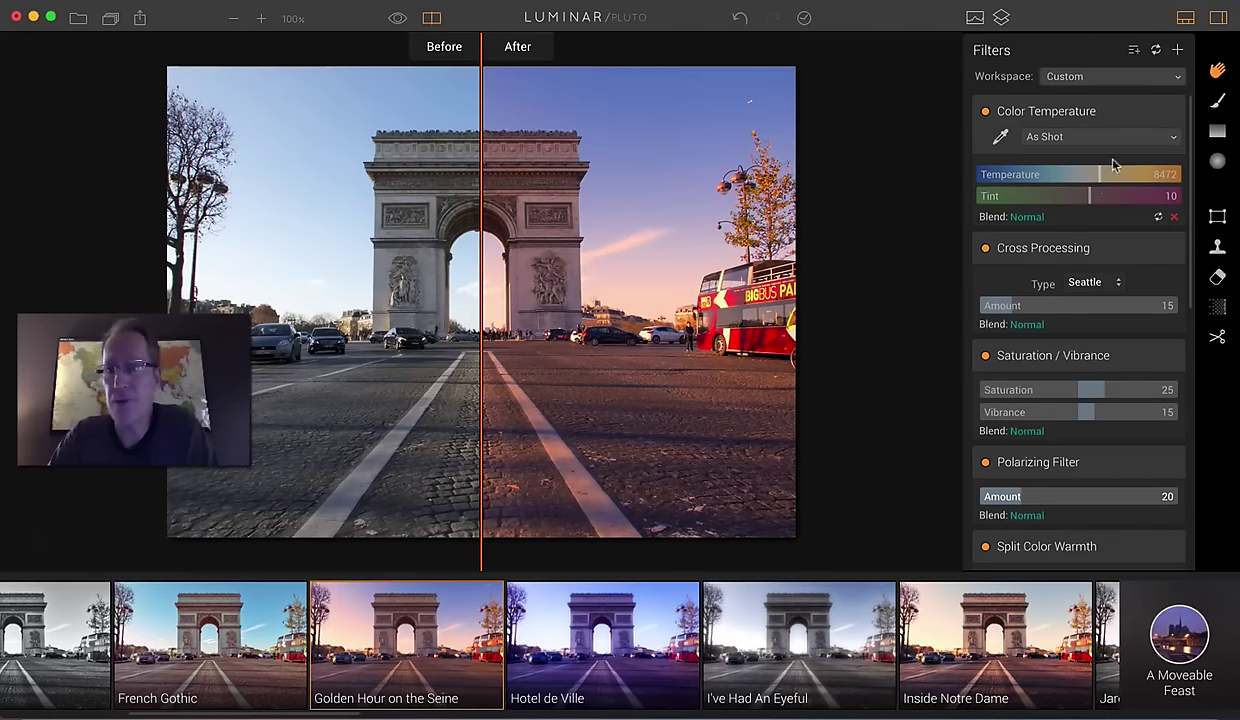
scroll(913, 651, "right", 8)
- Try Latin Quarter, Les Deux Magots and black-and-white Lost In The Louvre on the arch photo
left_click(562, 652)
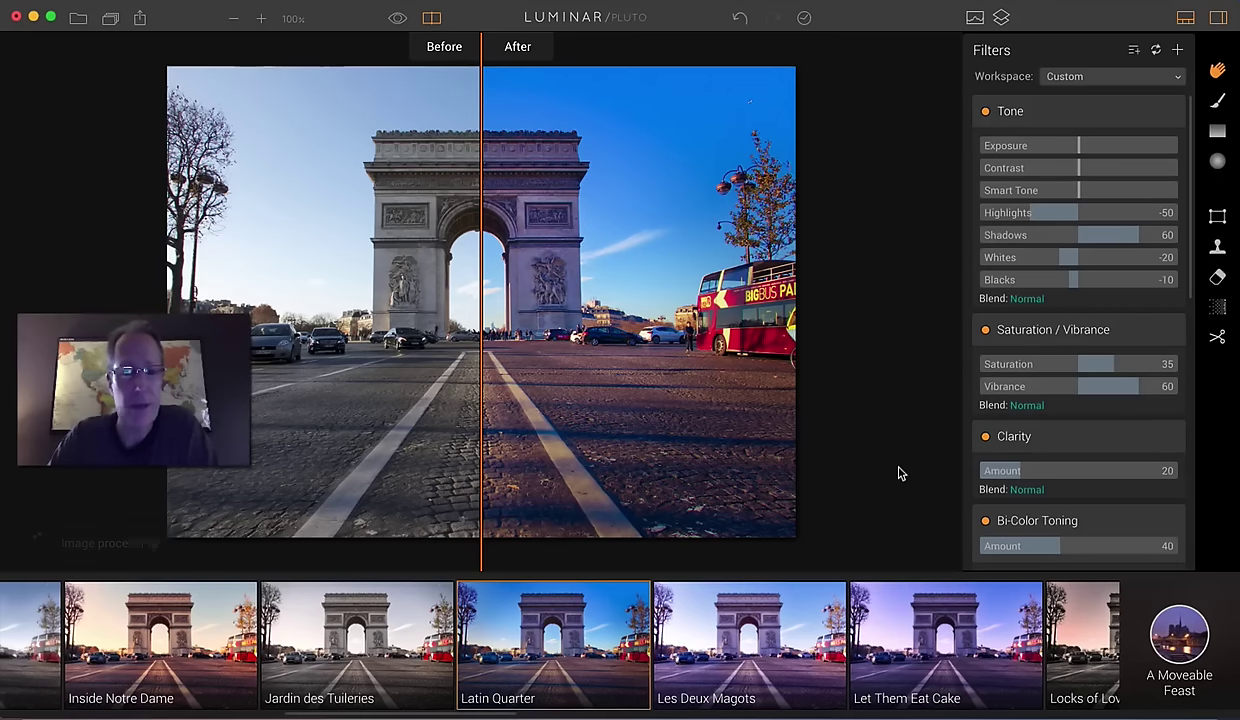
left_click(750, 648)
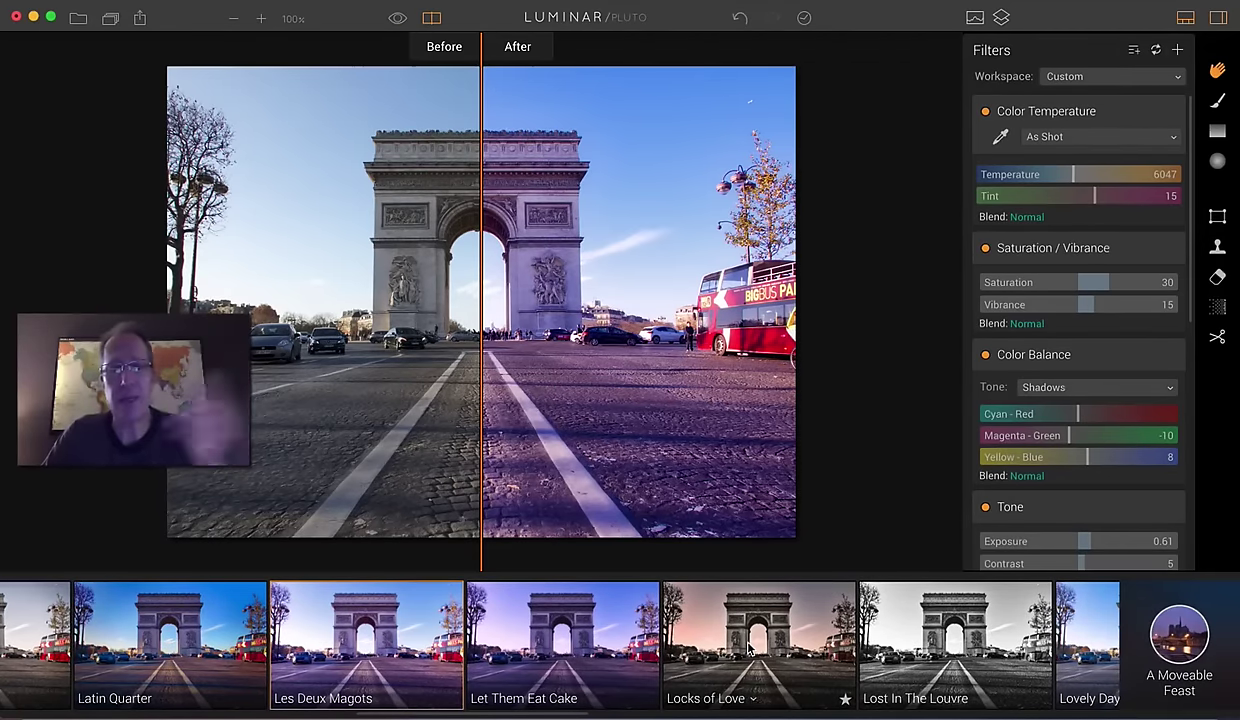
scroll(750, 648, "right", 4)
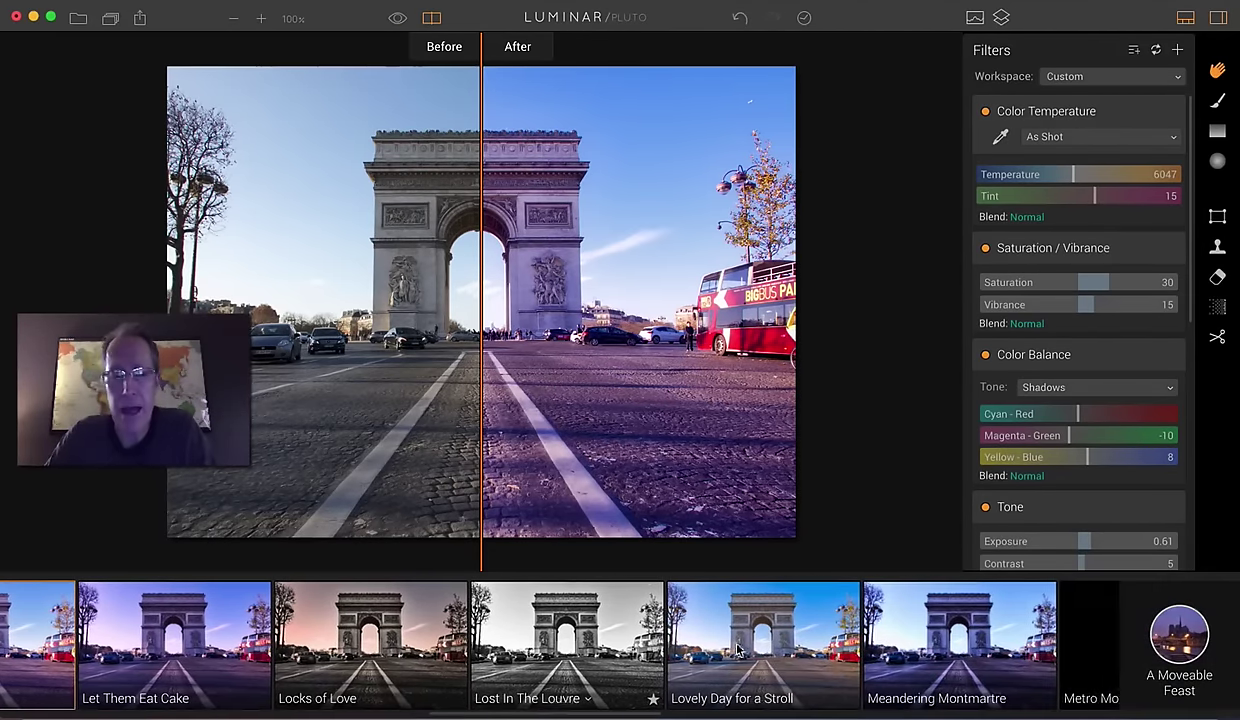
left_click(580, 623)
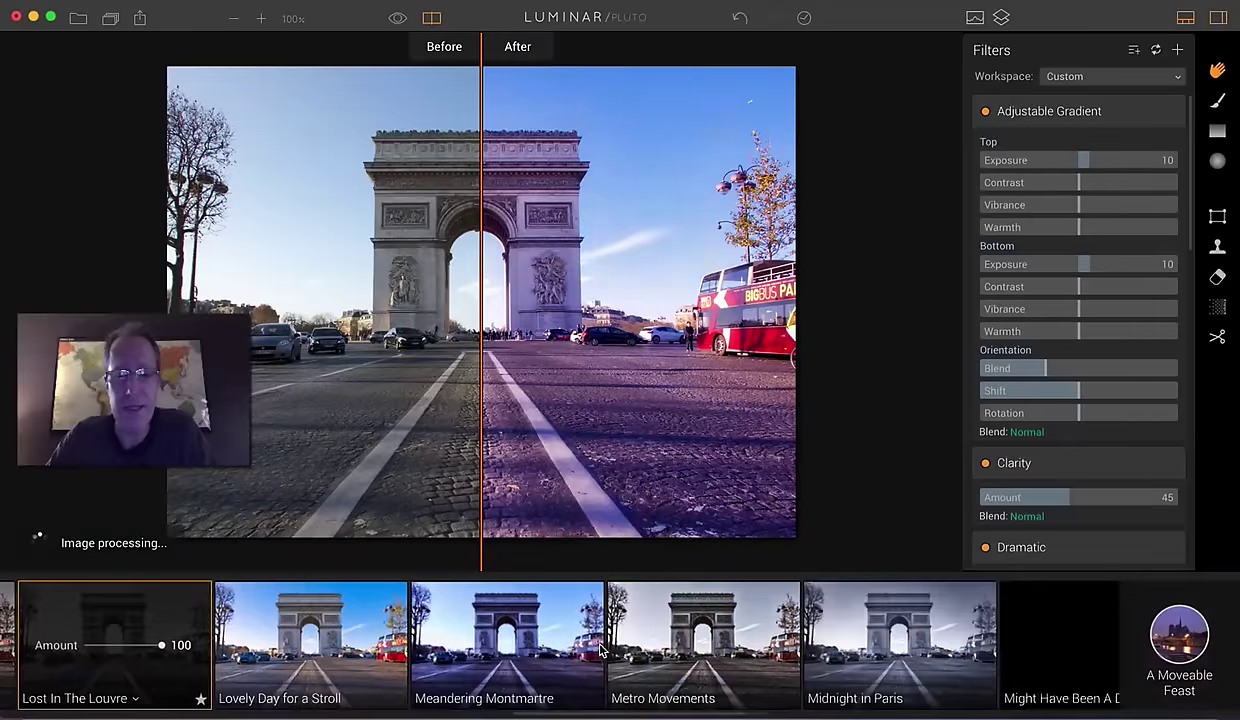
- Settle on Vintage Paris, leave split view and close the arch photo
scroll(602, 648, "right", 10)
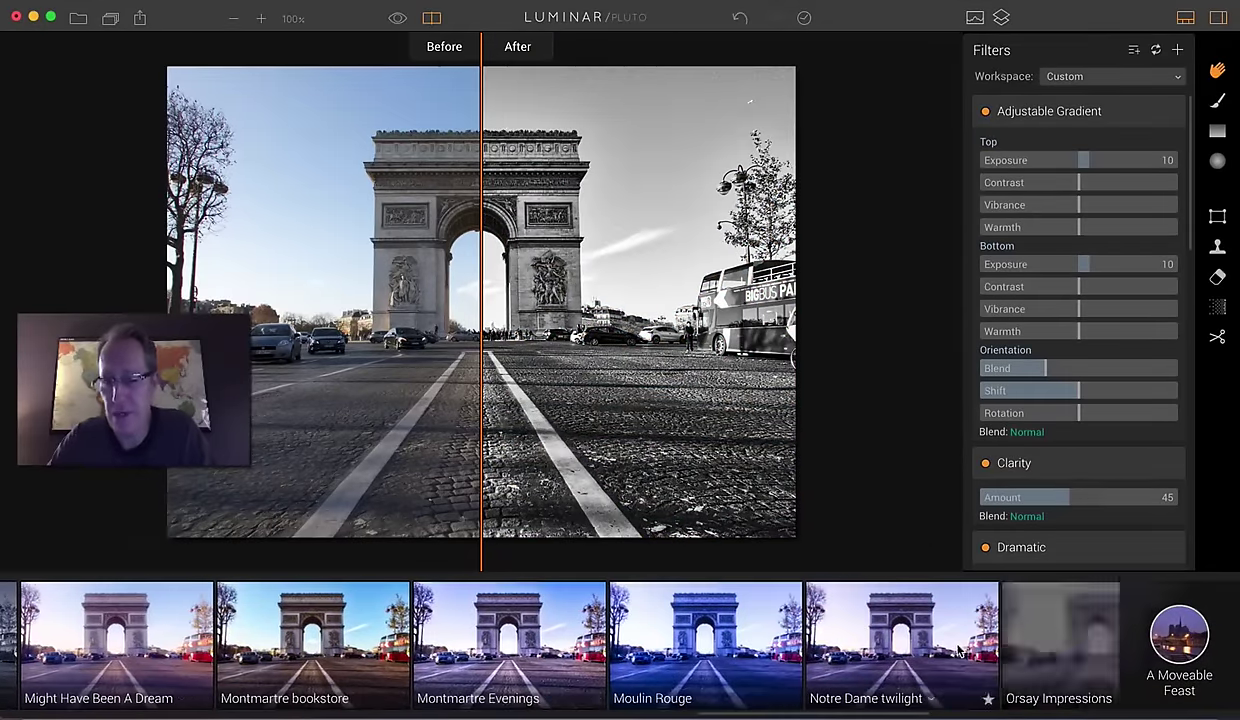
scroll(955, 652, "right", 15)
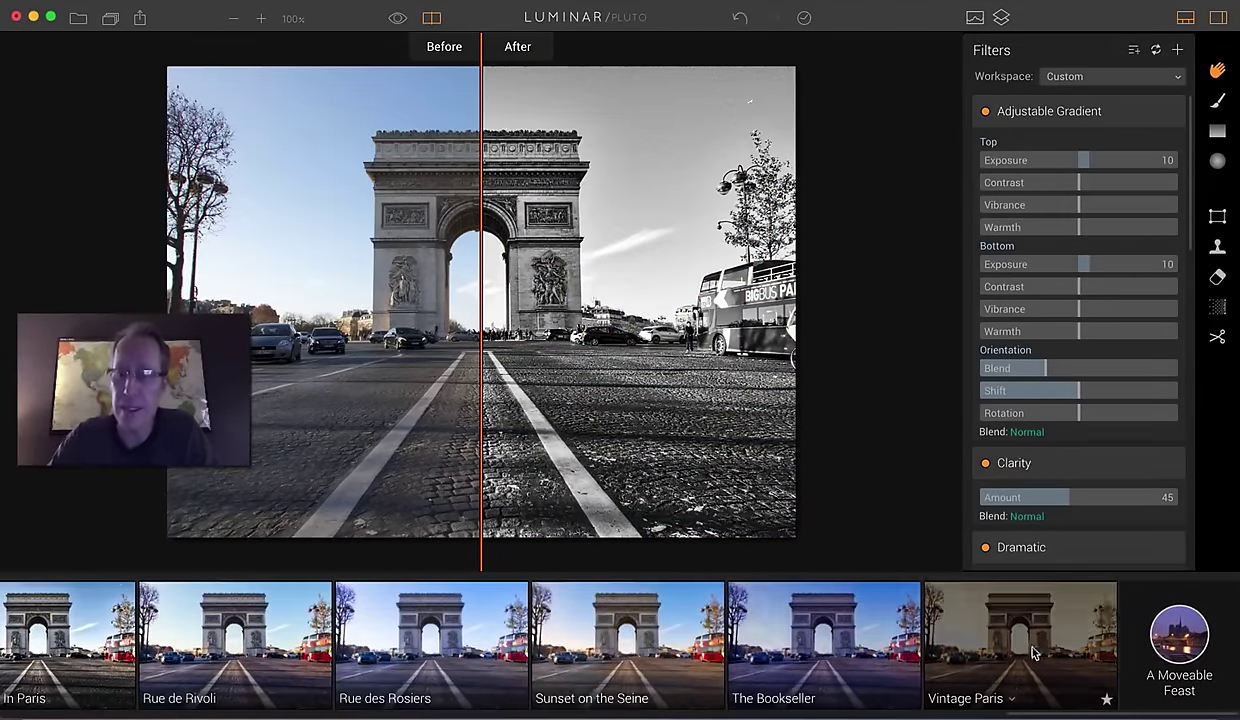
left_click(1032, 650)
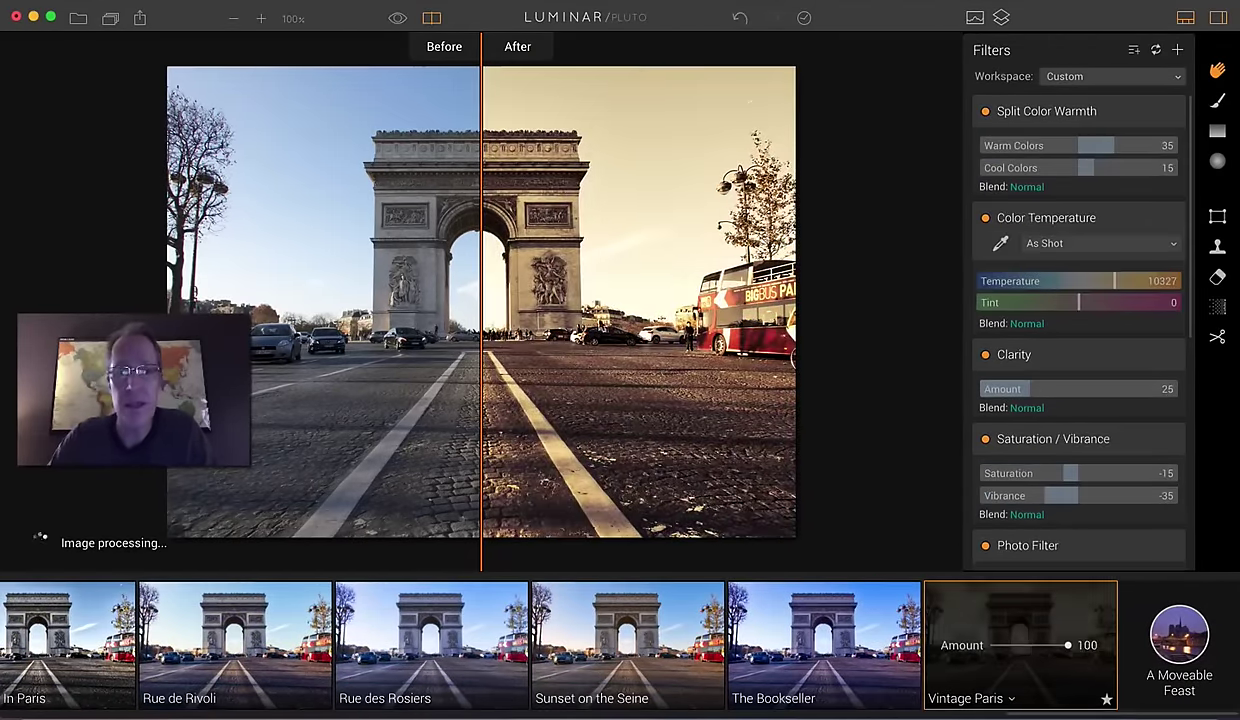
left_click(432, 18)
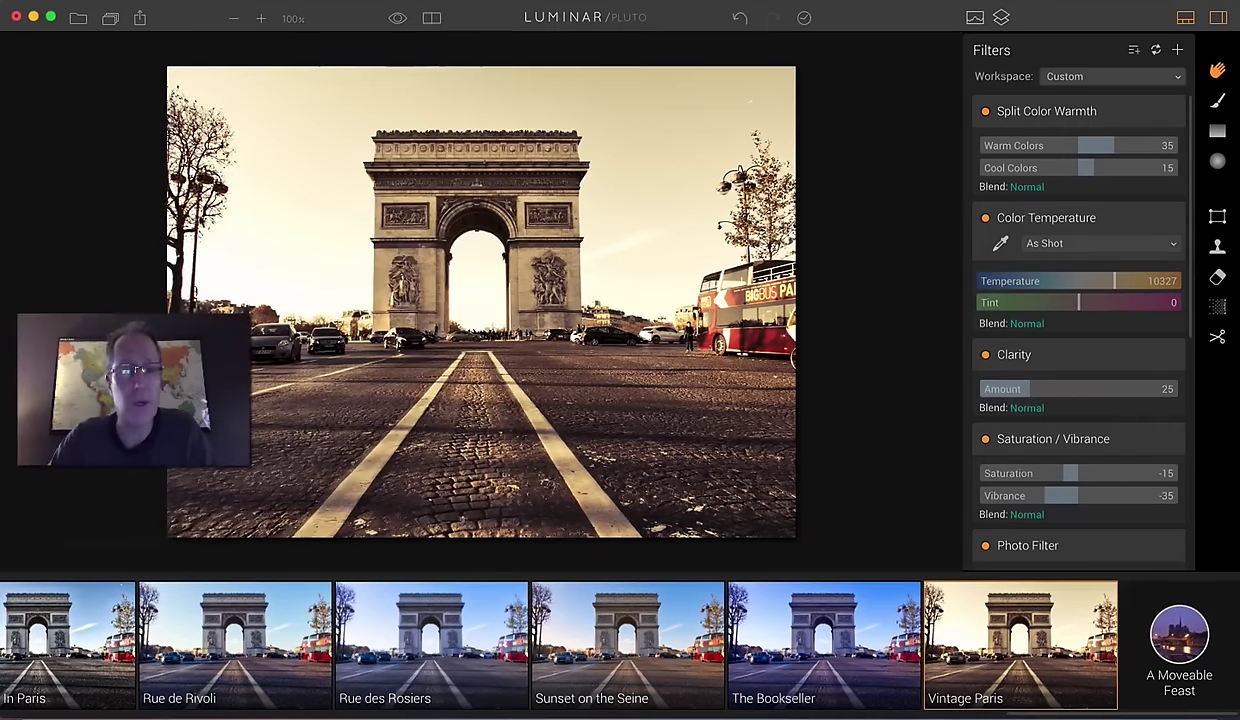
left_click(16, 17)
- Discard the arch photo's edits and show the A Moveable Feast presets for the café photo
left_click(562, 120)
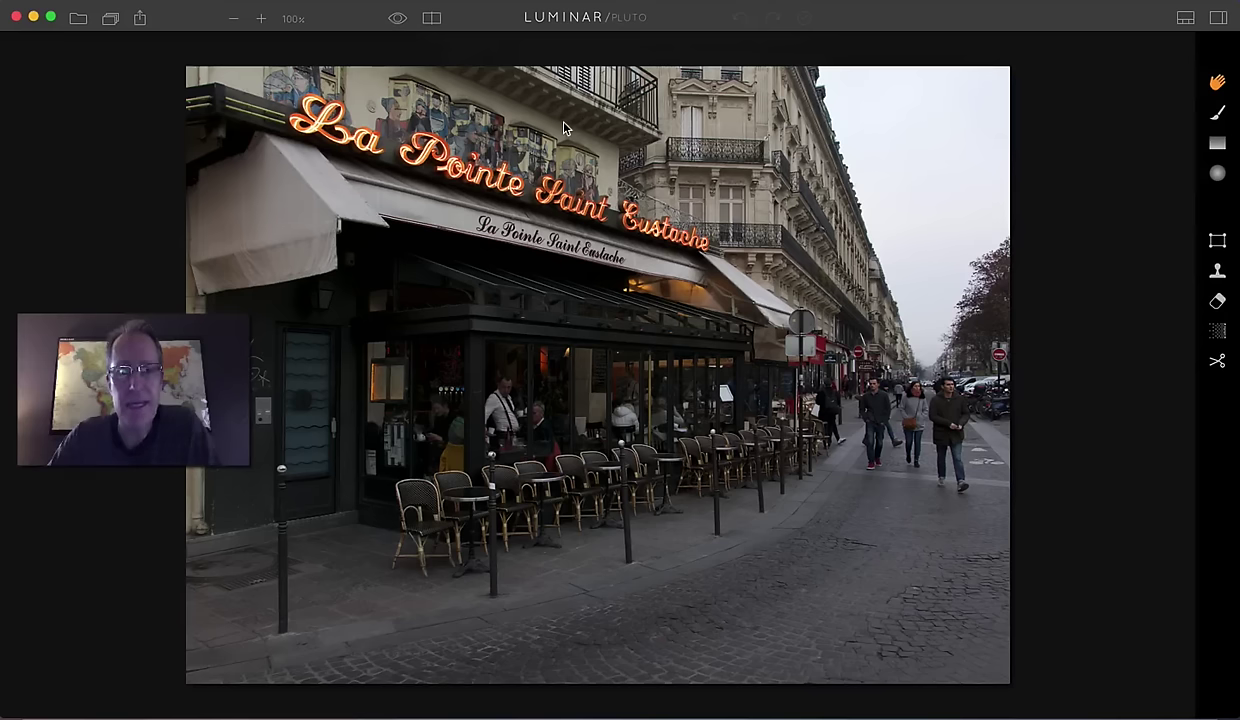
left_click(1185, 19)
left_click(1179, 635)
left_click(1075, 318)
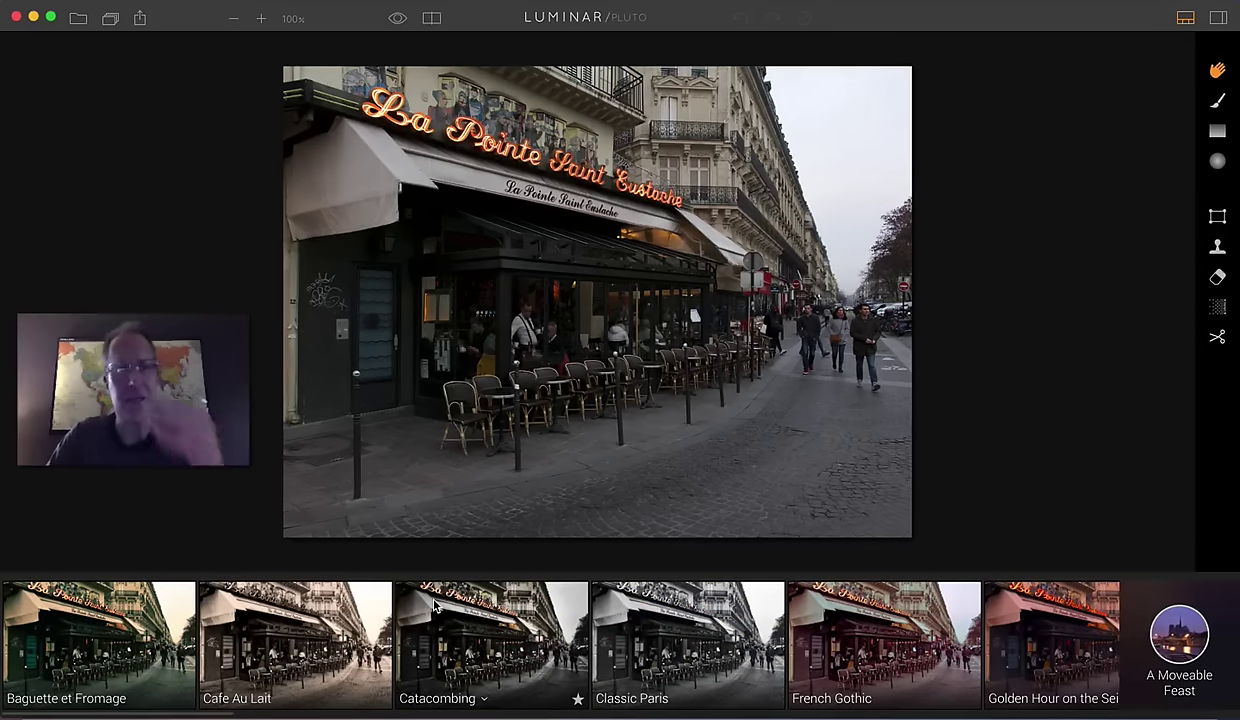
- Try Cafe Au Lait, Baguette et Fromage and Classic Paris on the café photo
left_click(258, 663)
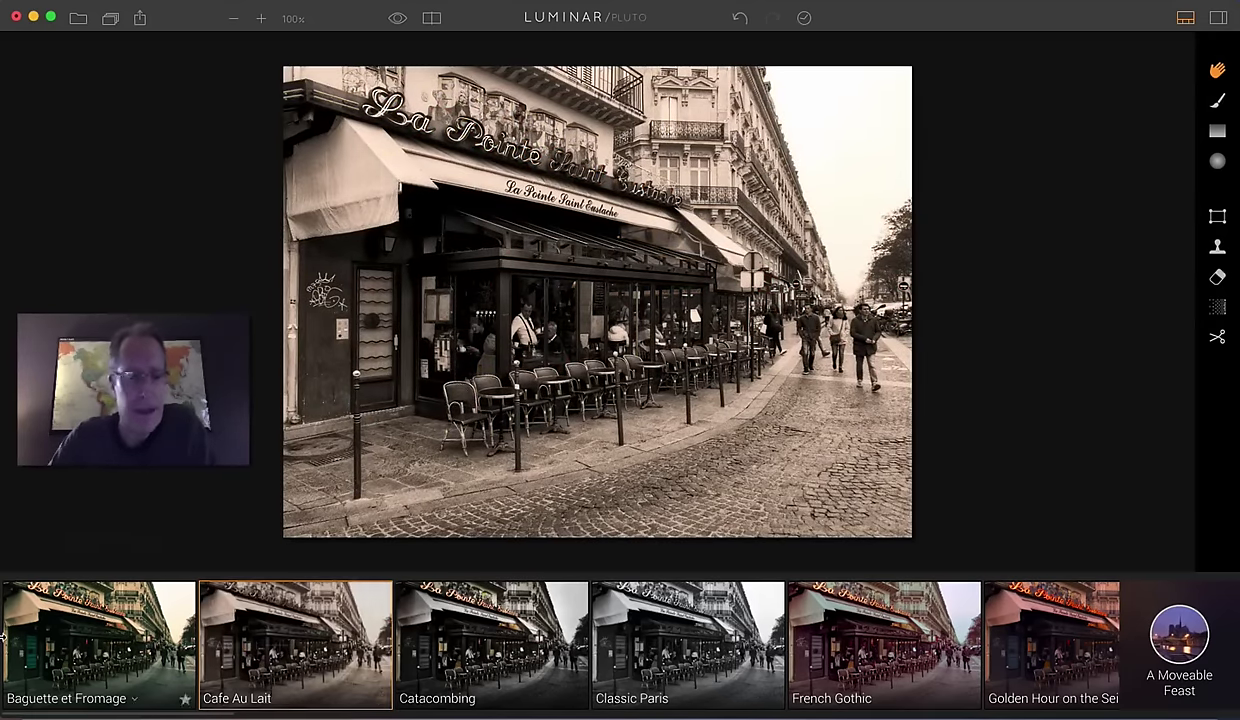
left_click(78, 628)
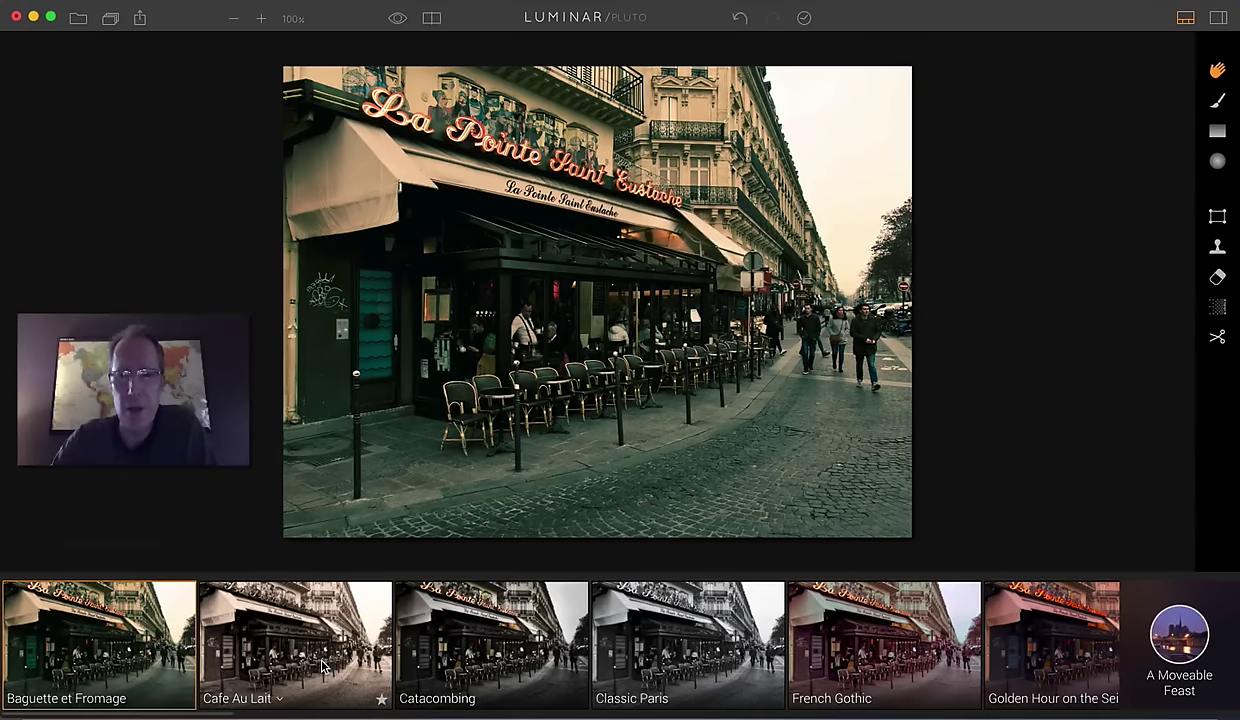
scroll(322, 665, "right", 3)
scroll(378, 672, "right", 2)
left_click(293, 645)
- Try Inside Notre Dame, then apply Latin Quarter weakened to about 68
scroll(470, 640, "right", 3)
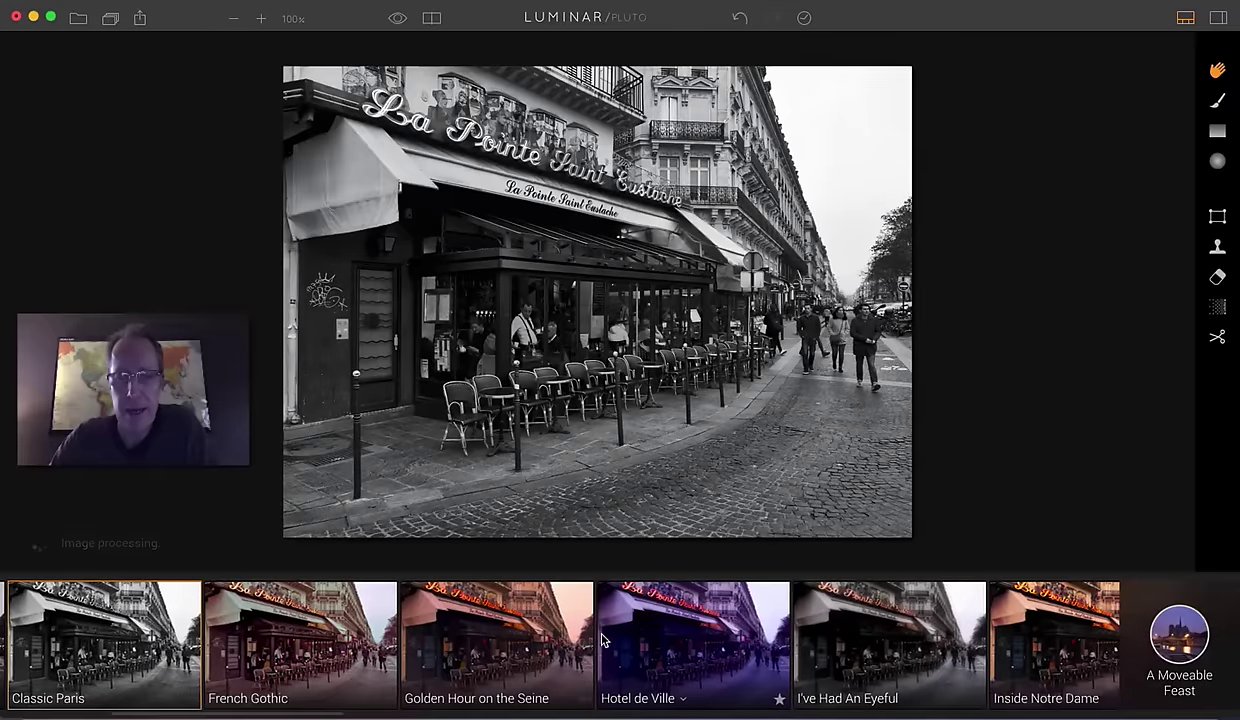
scroll(603, 641, "right", 4)
left_click(690, 645)
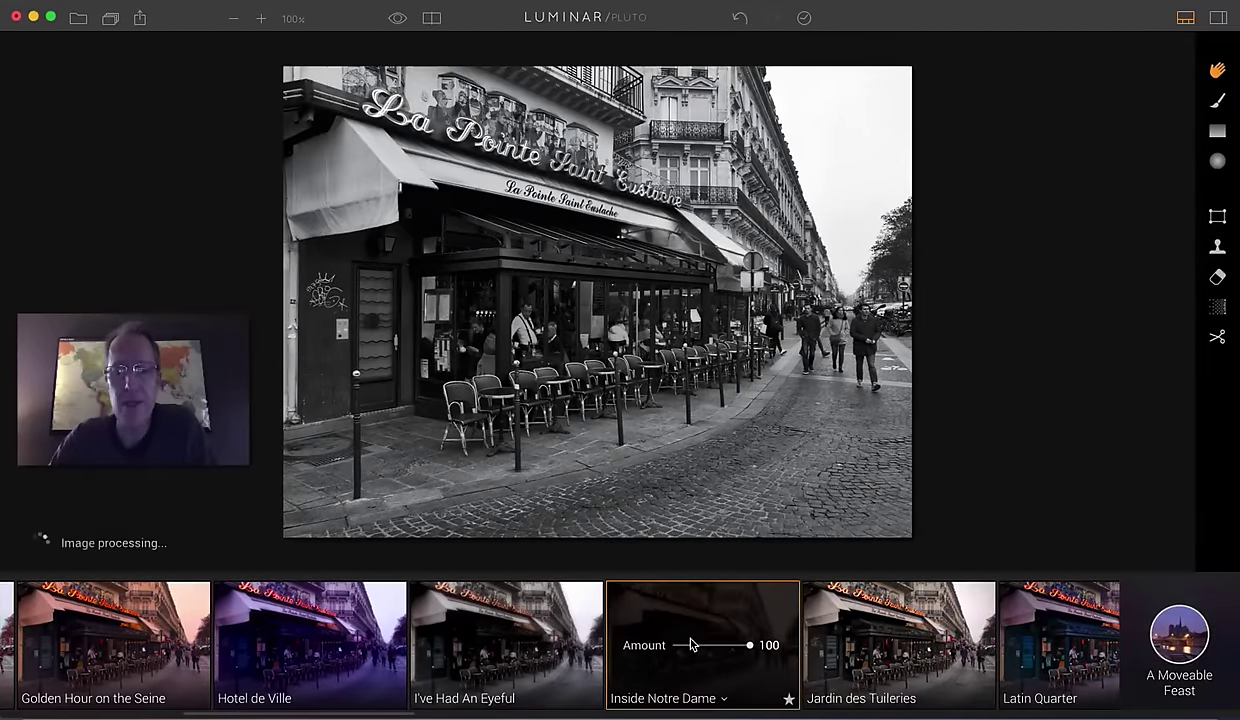
scroll(690, 645, "right", 8)
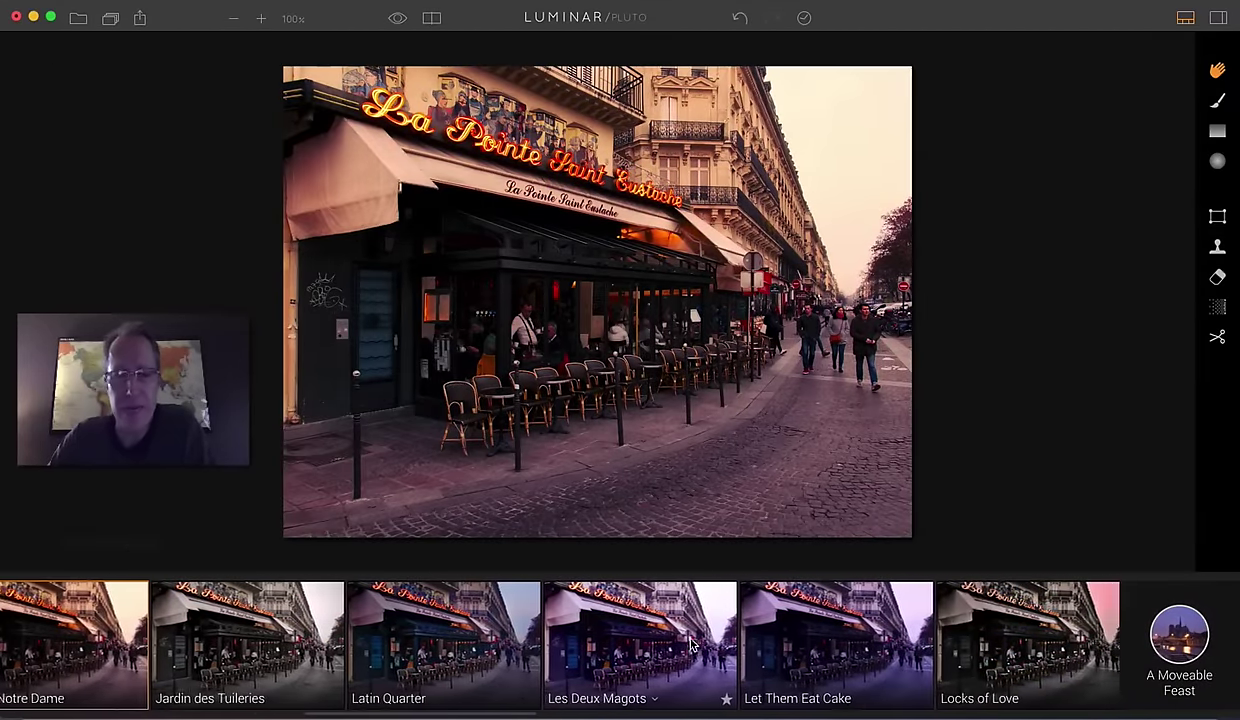
left_click(458, 654)
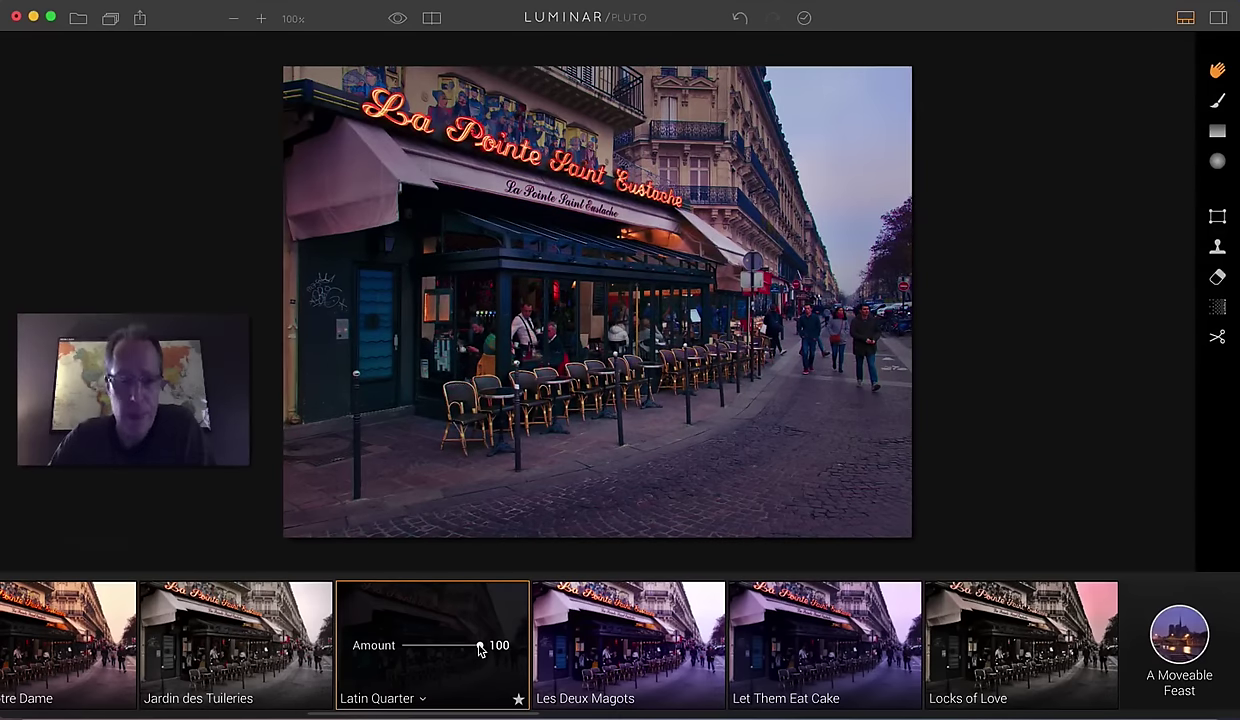
left_click_drag(480, 648, 455, 648)
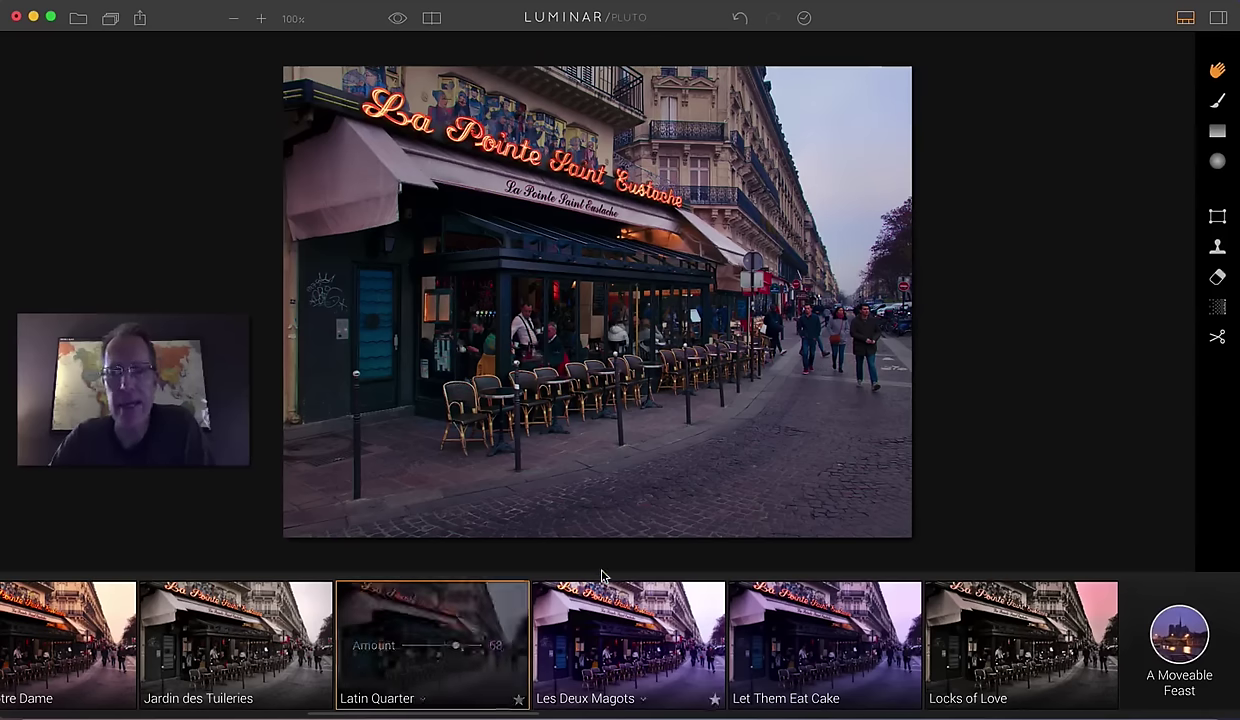
- Review Latin Quarter's Tone, Vibrance, Cross Processing Memphis and Color Temperature filters, then hide the panel
left_click(1218, 17)
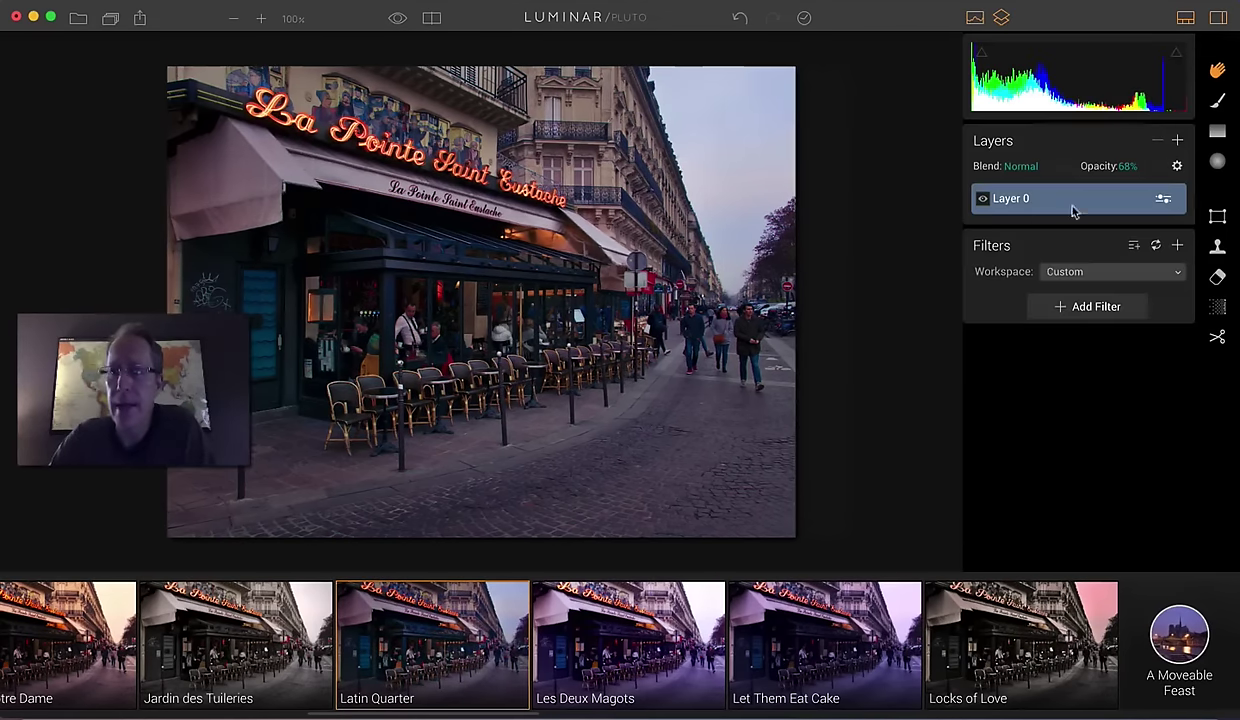
scroll(1028, 402, "down", 10)
scroll(1028, 402, "down", 3)
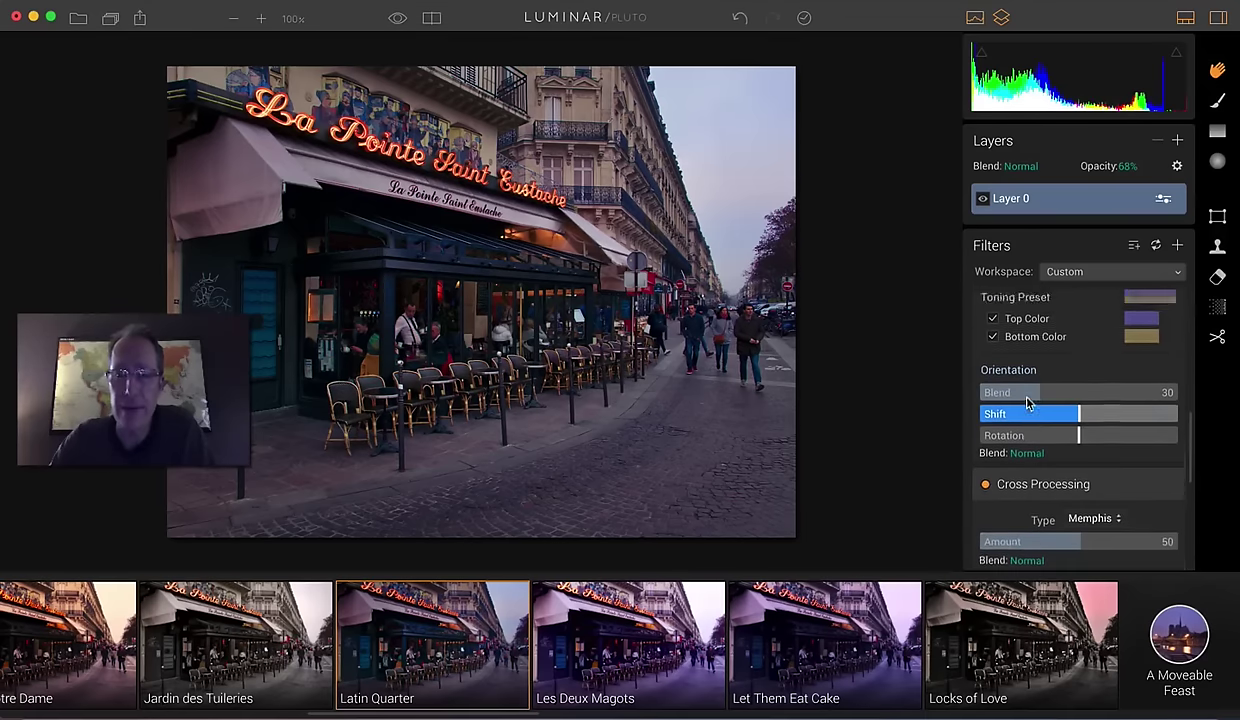
scroll(1027, 402, "down", 10)
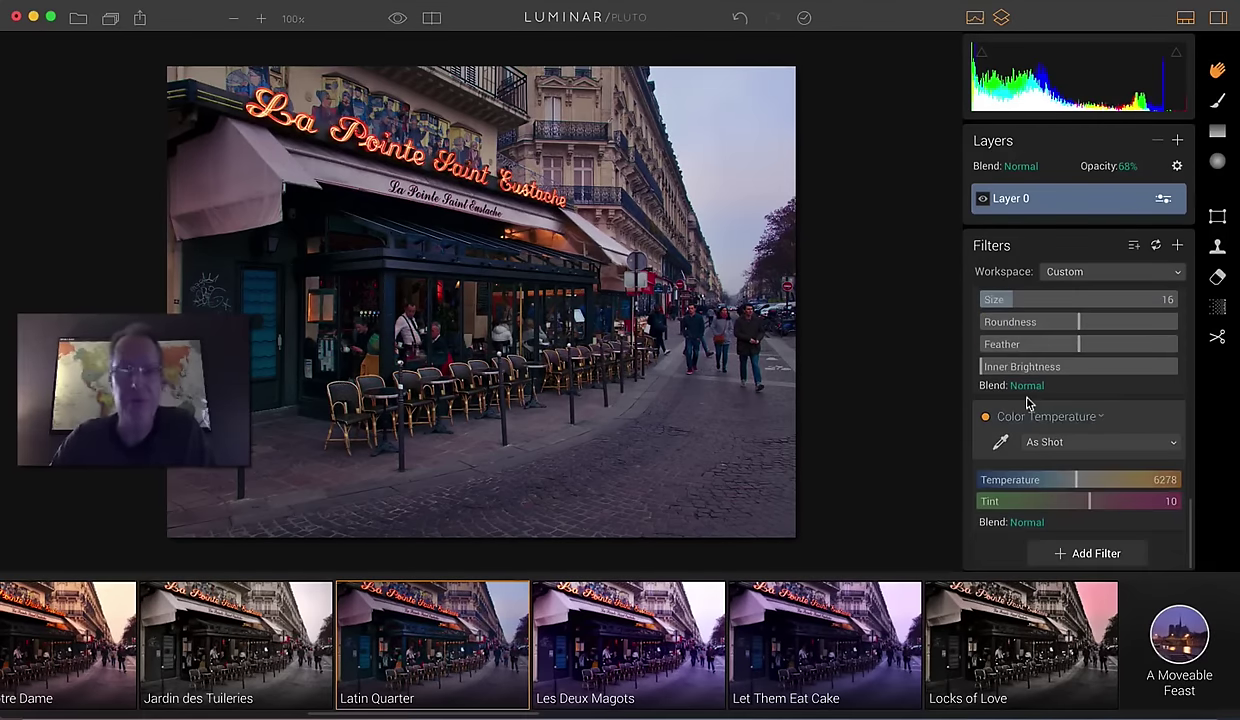
scroll(1027, 402, "up", 15)
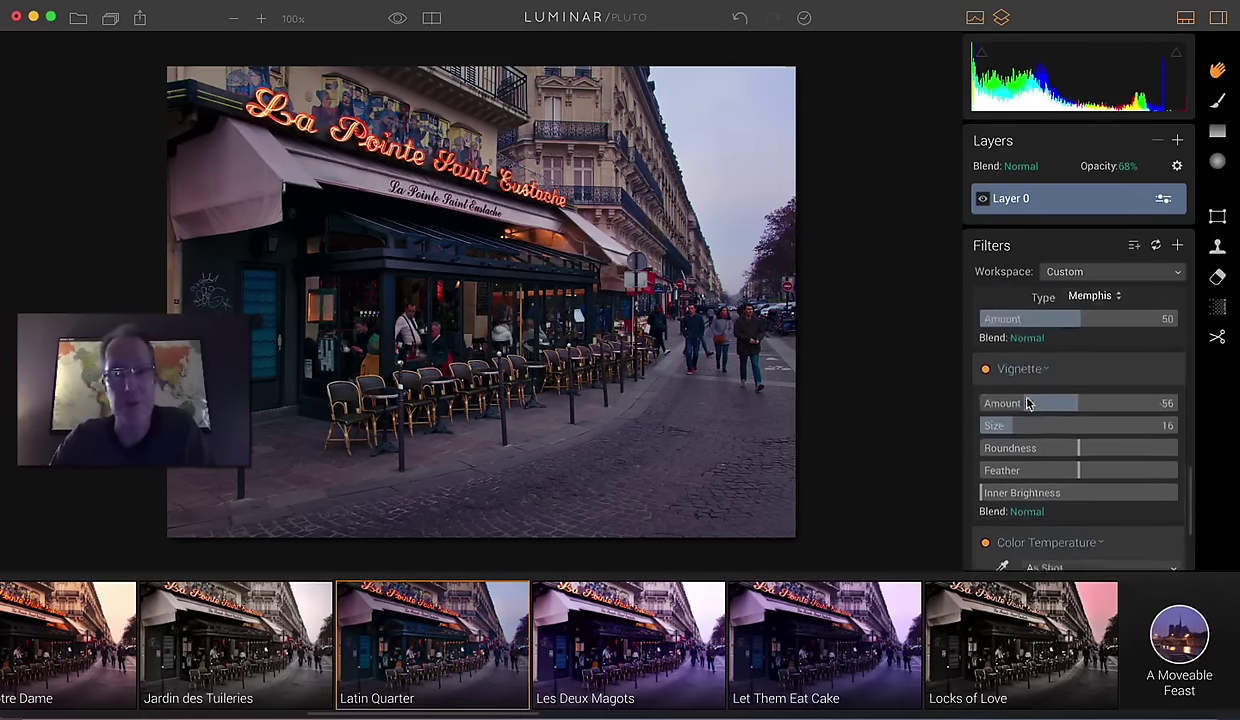
left_click(1220, 18)
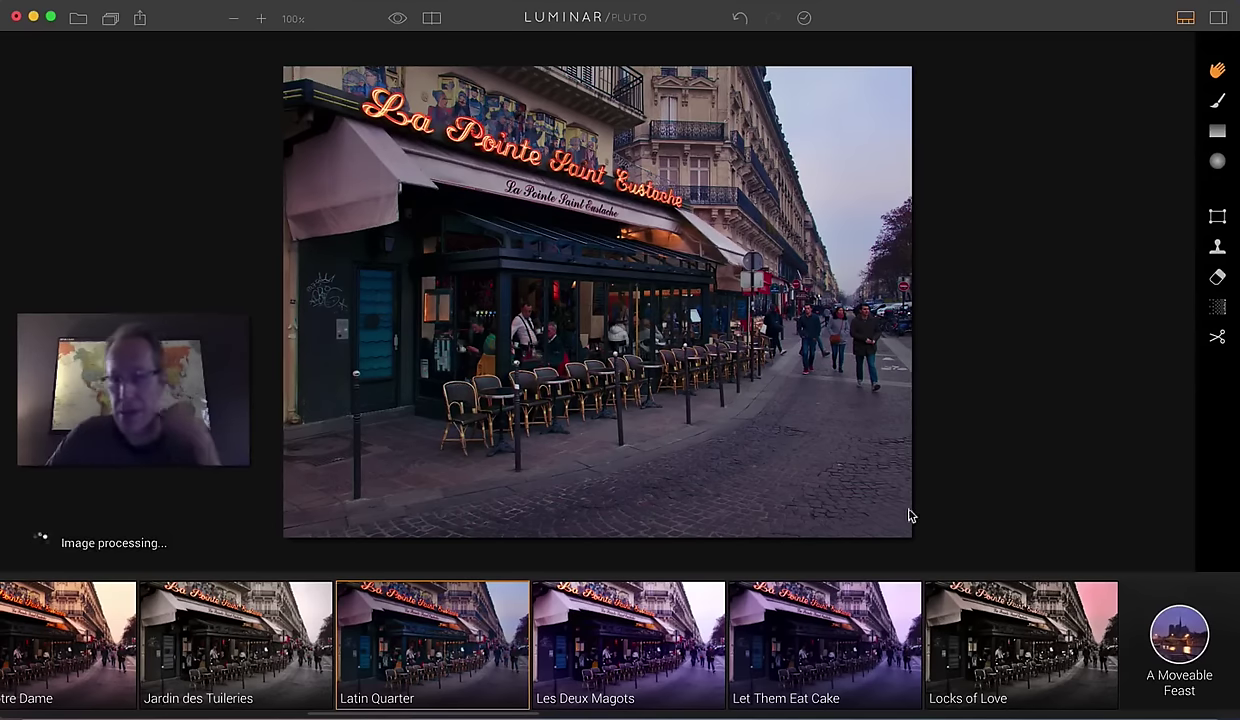
- Apply the Rue de Rivoli look to the café photo
scroll(851, 640, "right", 10)
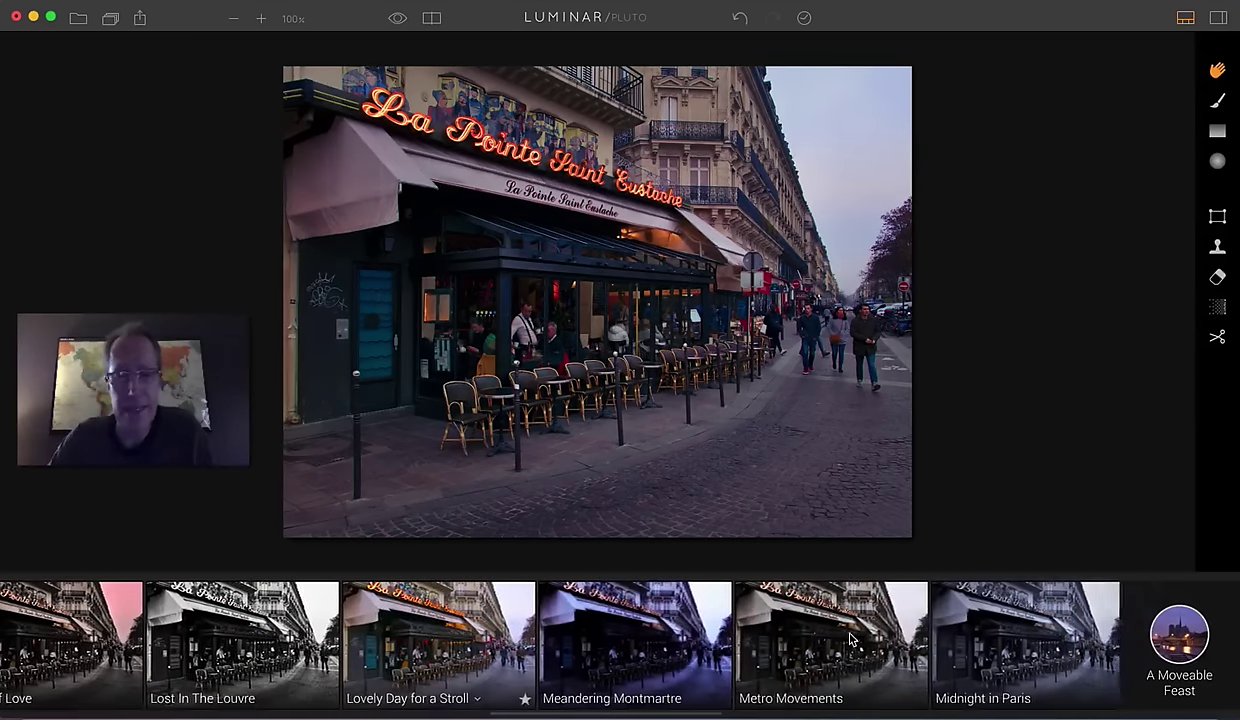
scroll(851, 640, "right", 10)
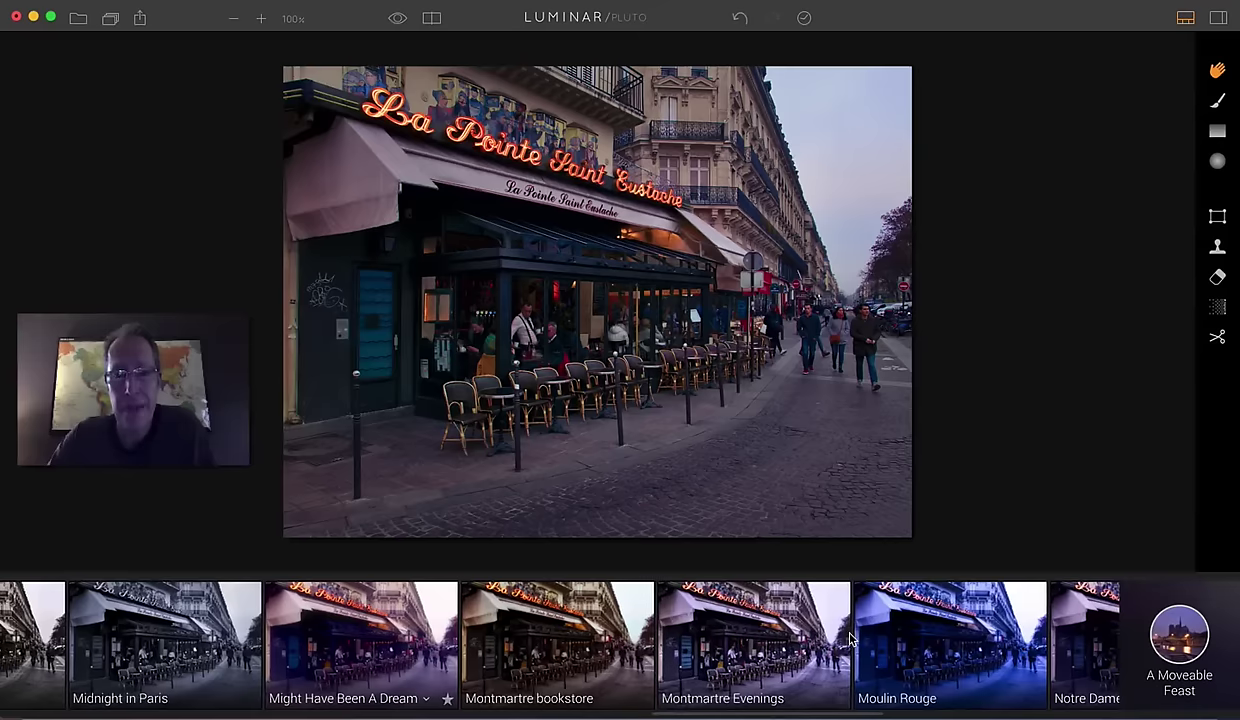
scroll(851, 640, "right", 10)
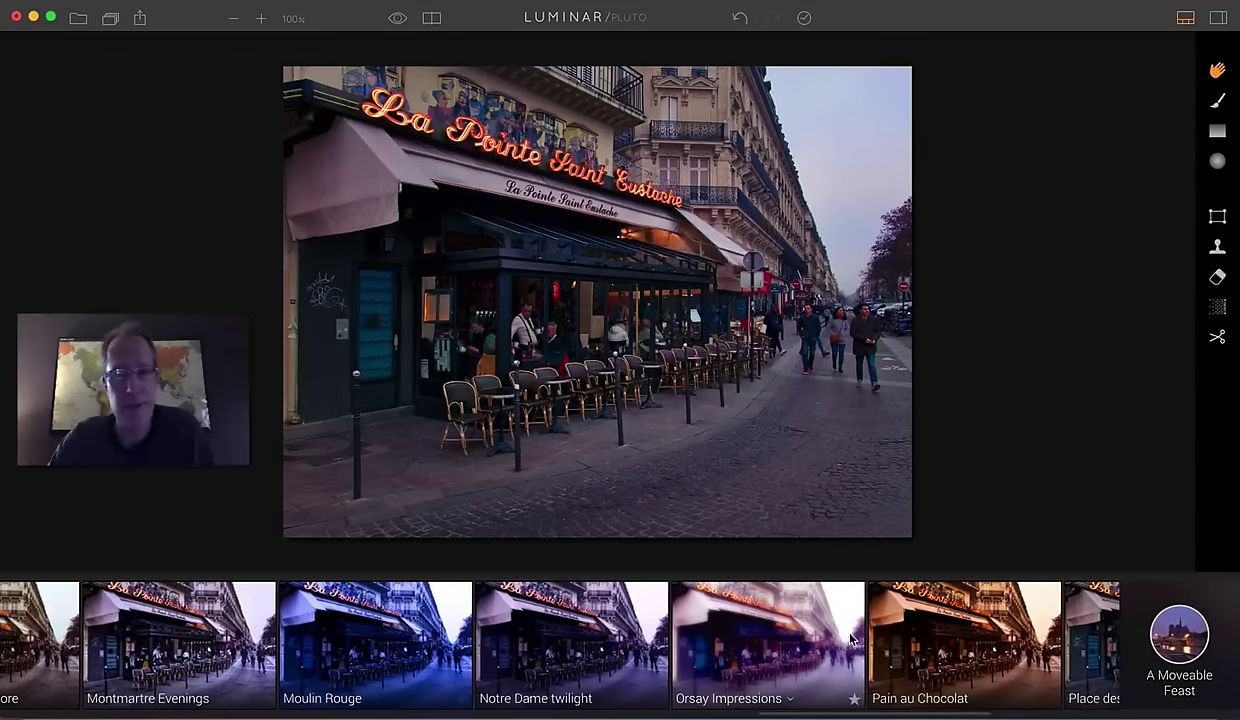
scroll(851, 640, "right", 10)
scroll(851, 640, "right", 1)
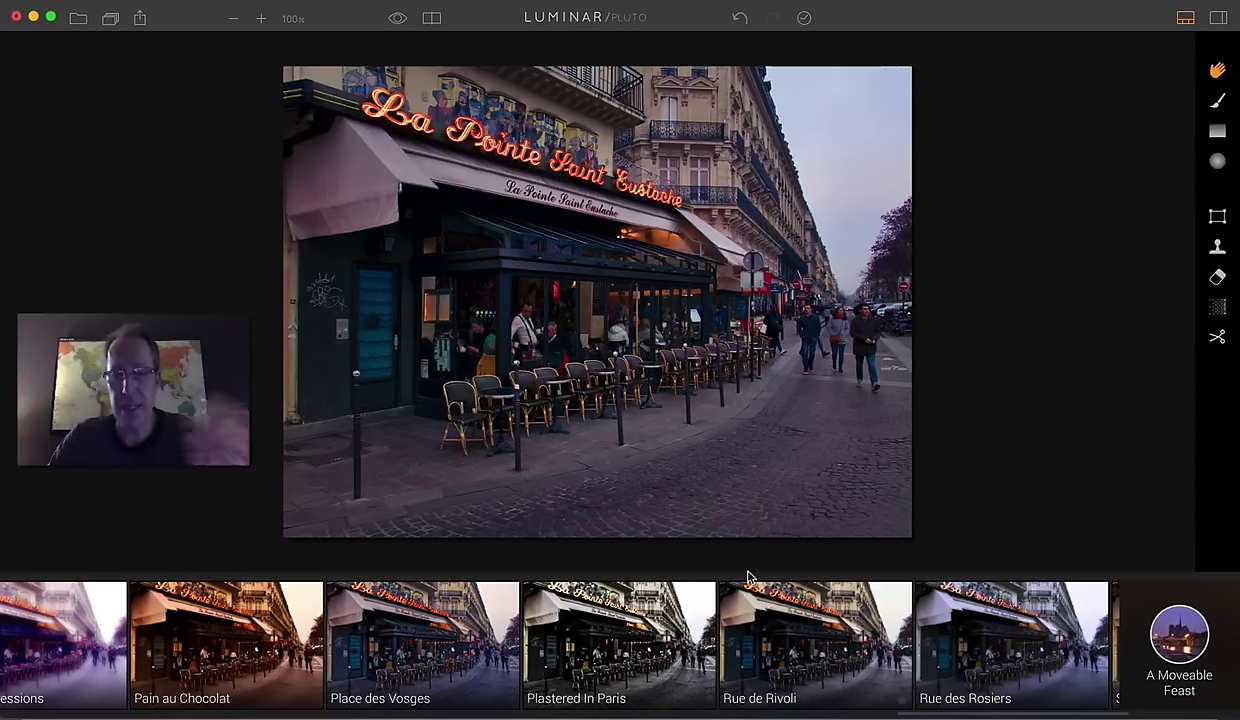
left_click(790, 640)
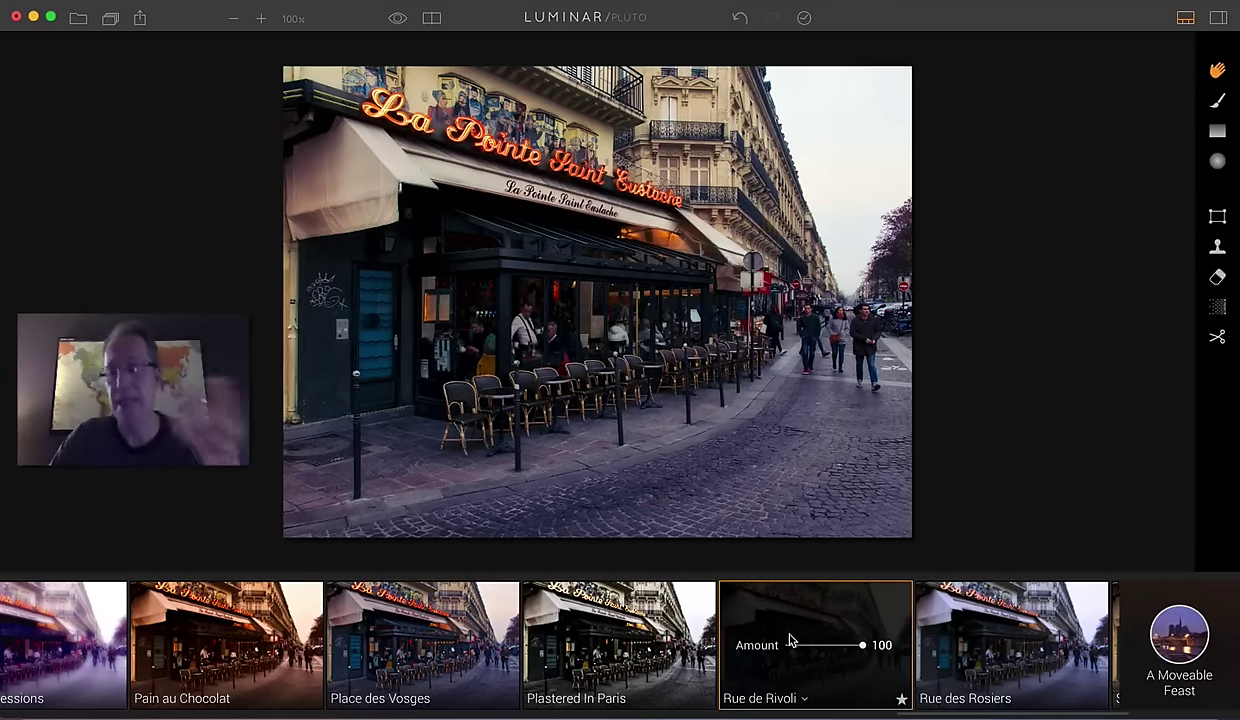
- Close the café photo without saving its changes
scroll(790, 641, "right", 10)
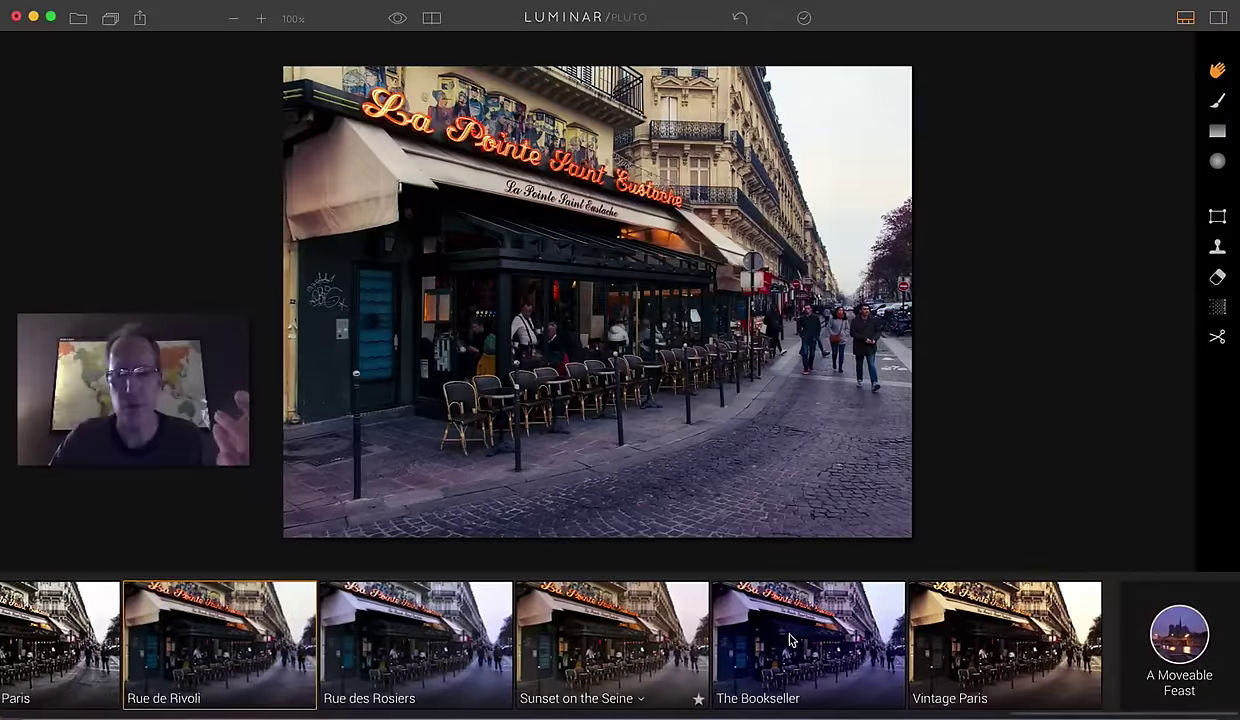
scroll(790, 641, "left", 6)
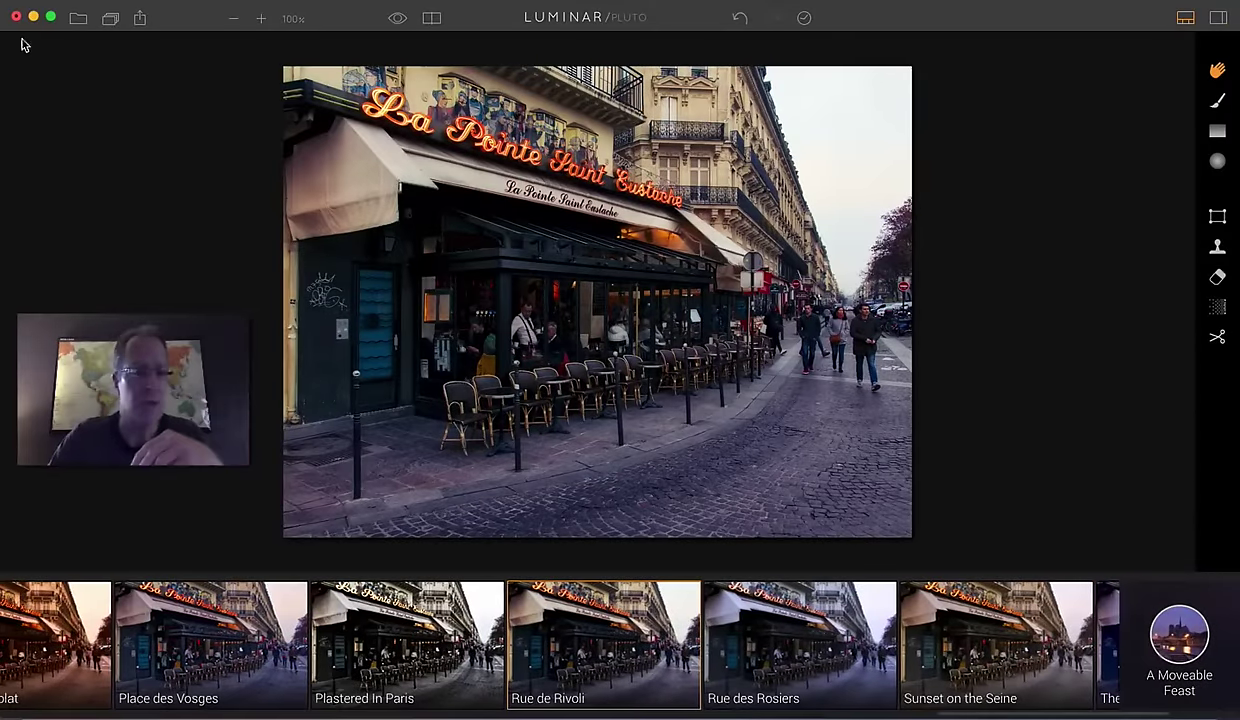
left_click(16, 17)
left_click(538, 118)
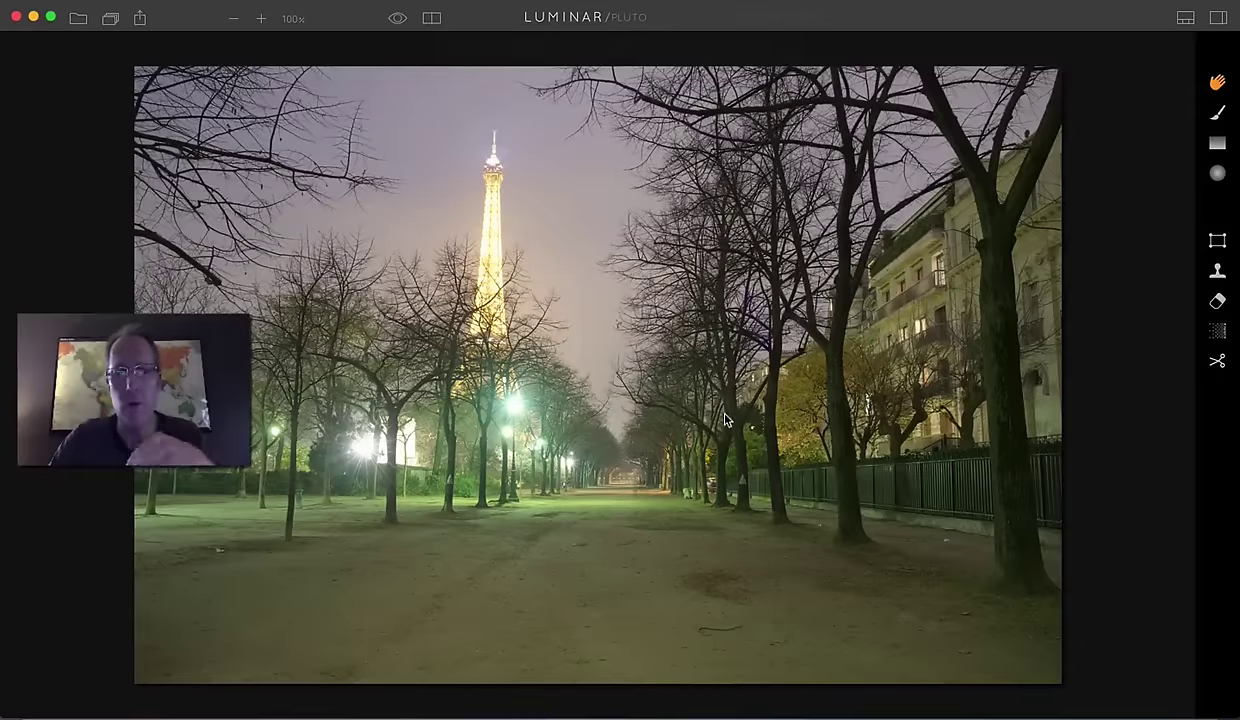
- Switch the presets strip to A Moveable Feast and apply Classic Paris to the Eiffel Tower photo
left_click(1185, 18)
left_click(1179, 635)
left_click(1023, 319)
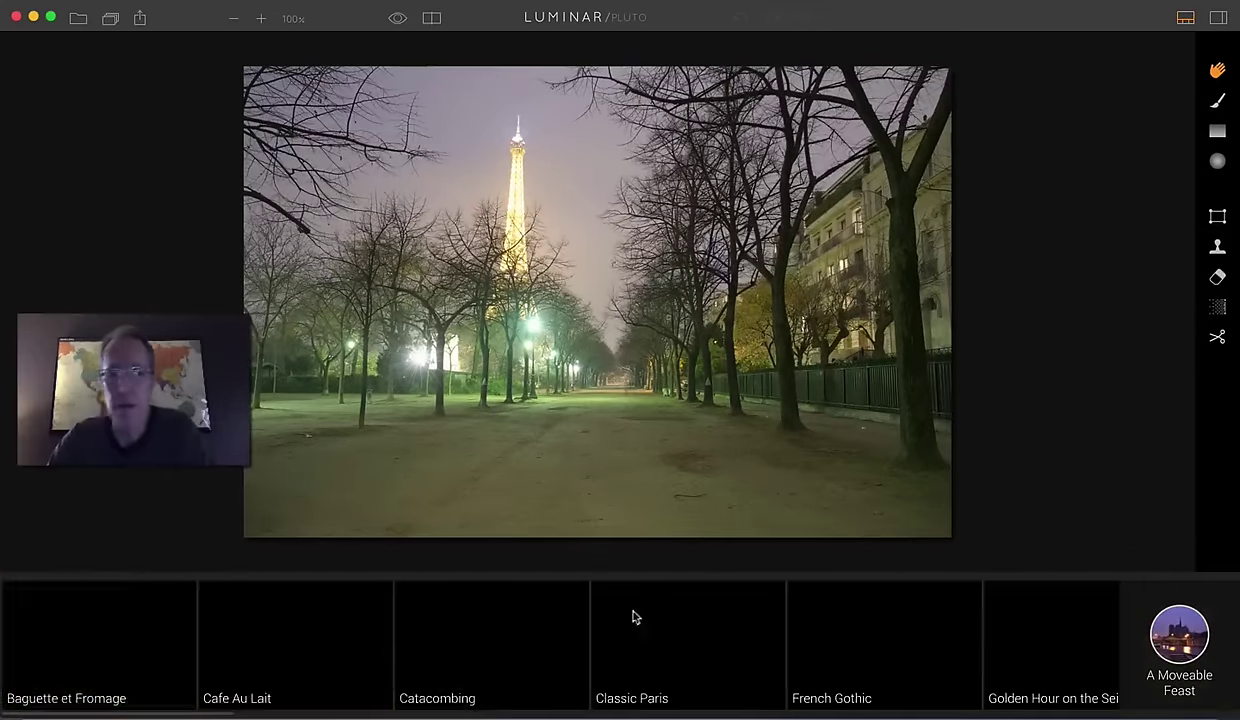
scroll(293, 630, "right", 2)
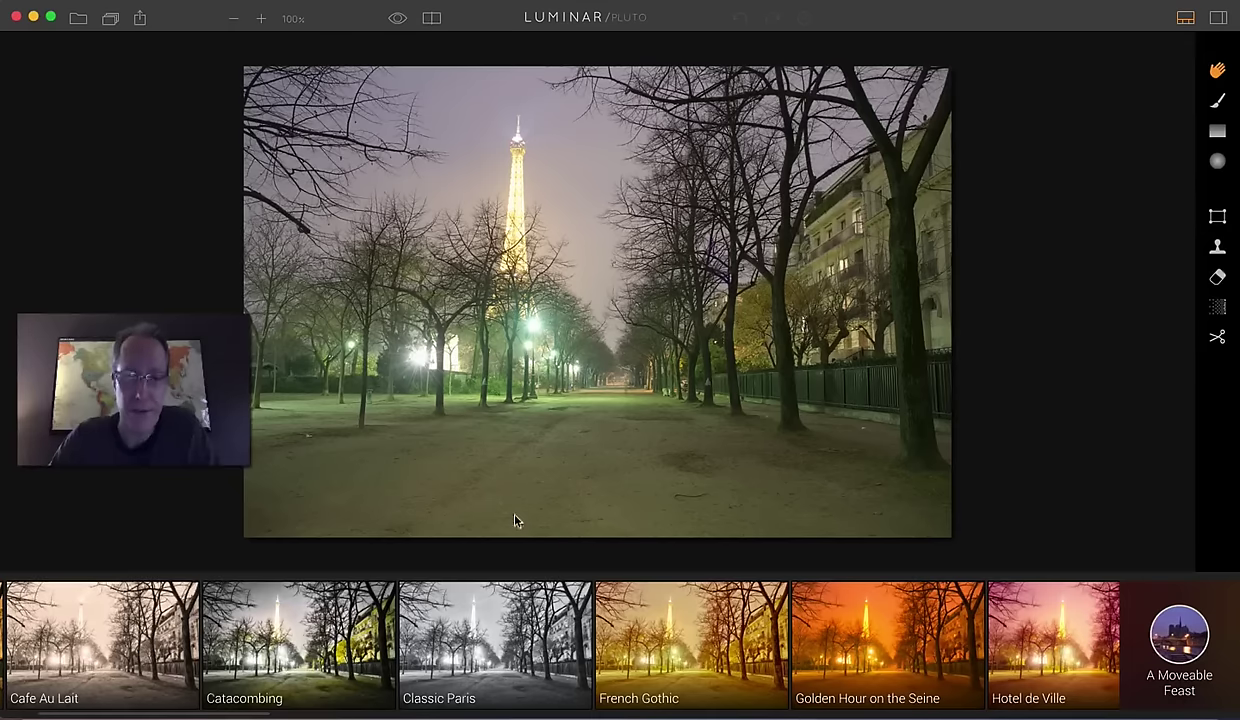
left_click(487, 645)
- Try the Latin Quarter look, then Midnight in Paris
scroll(677, 625, "right", 3)
scroll(677, 625, "right", 6)
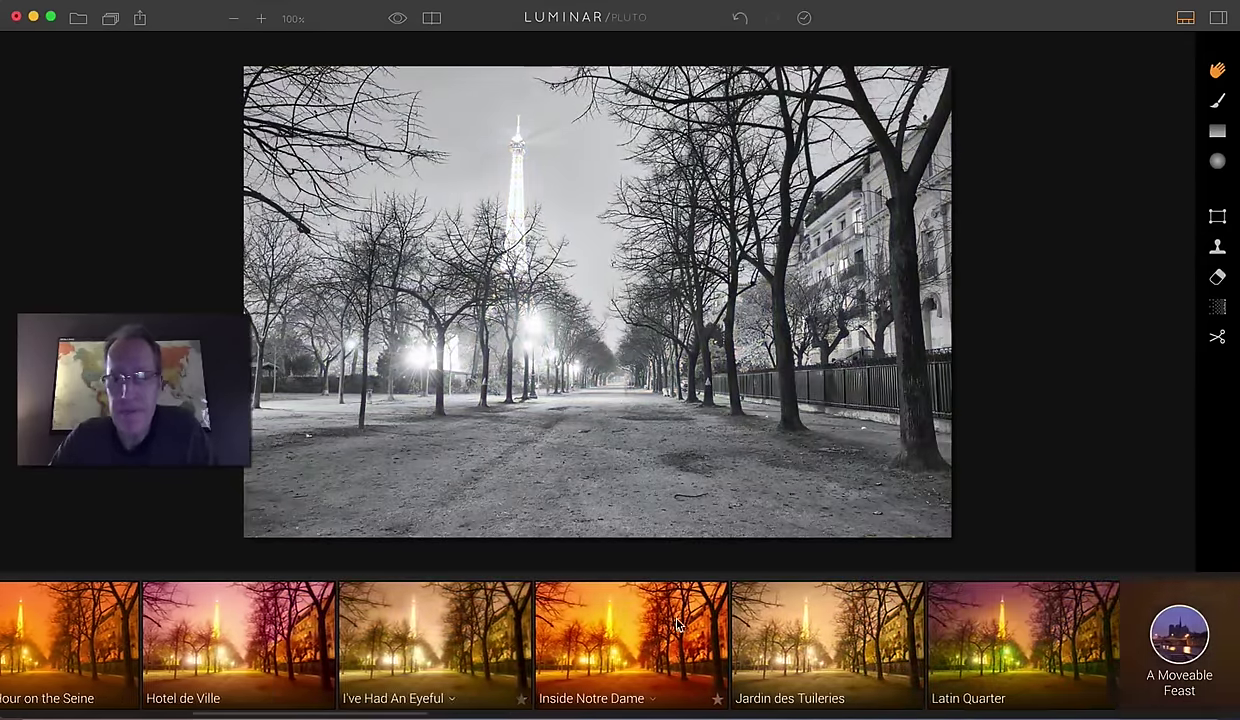
left_click(745, 636)
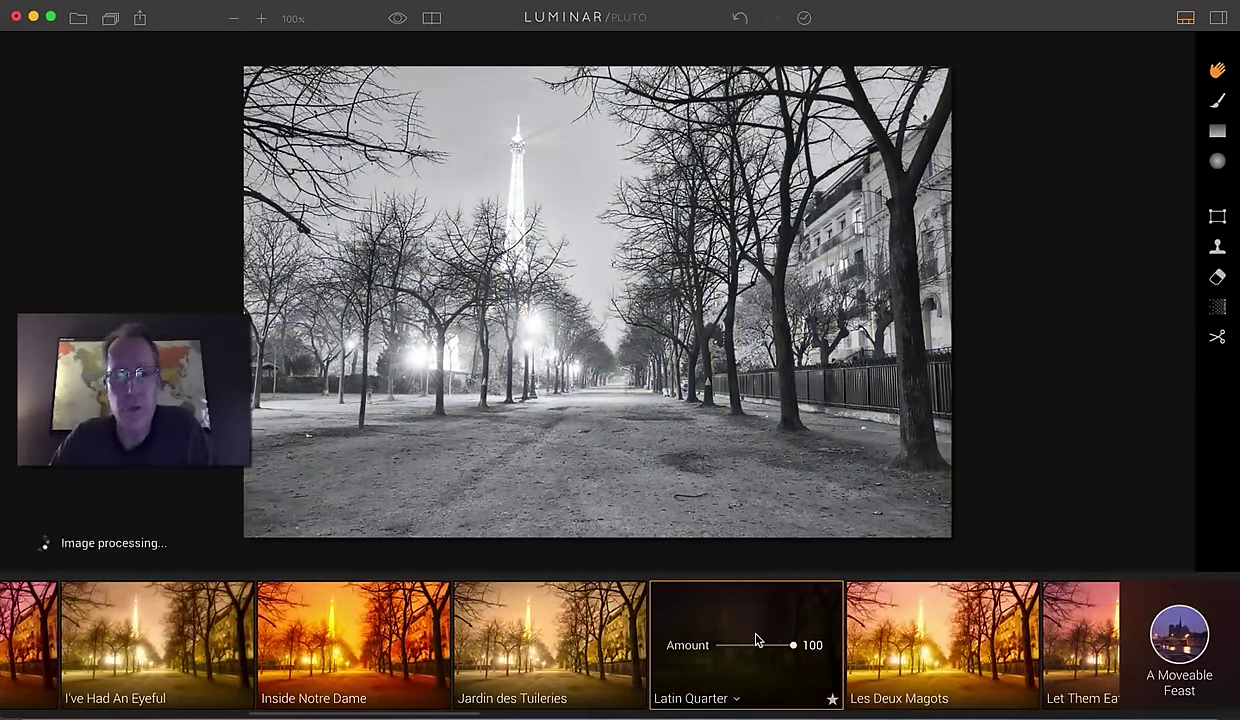
scroll(757, 640, "right", 2)
scroll(757, 640, "right", 6)
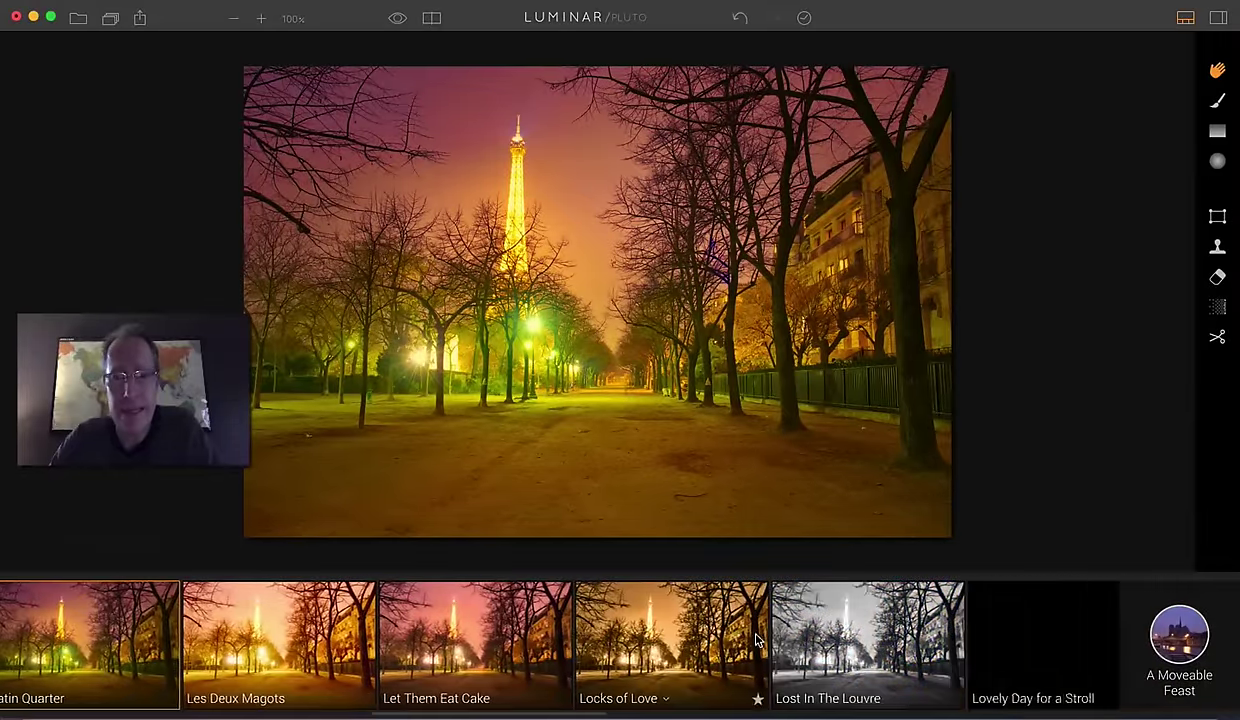
scroll(755, 639, "right", 6)
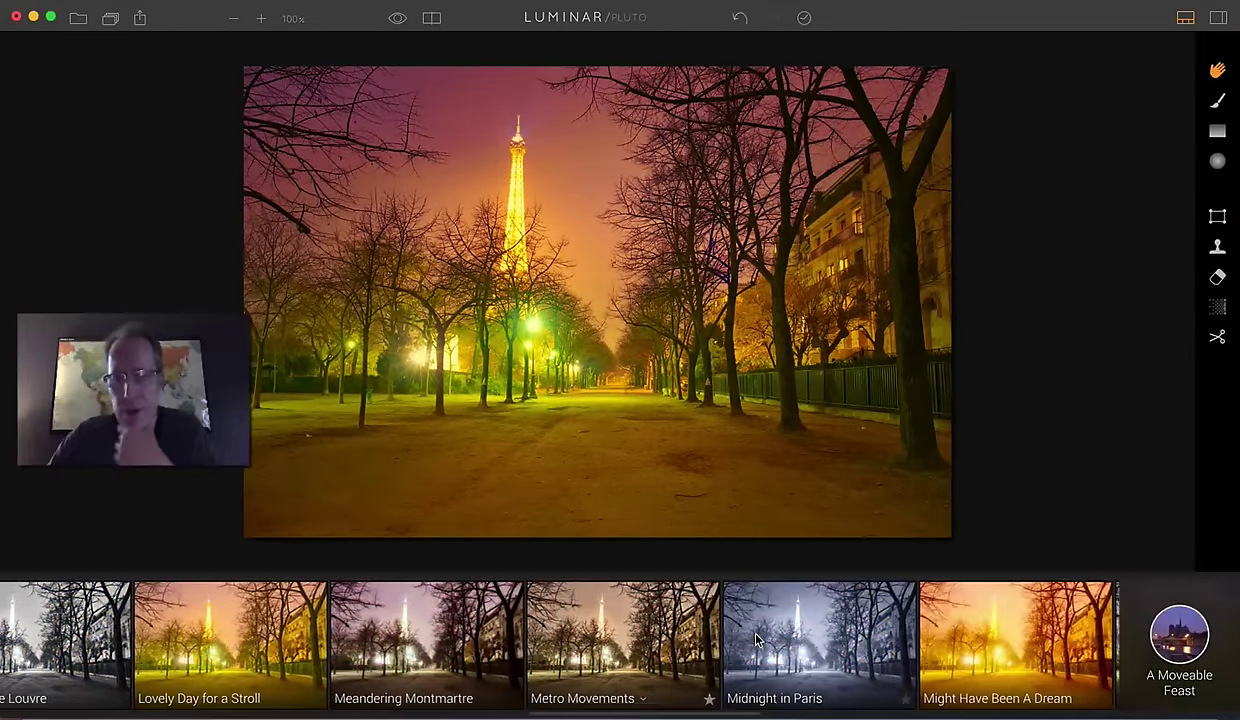
left_click(590, 645)
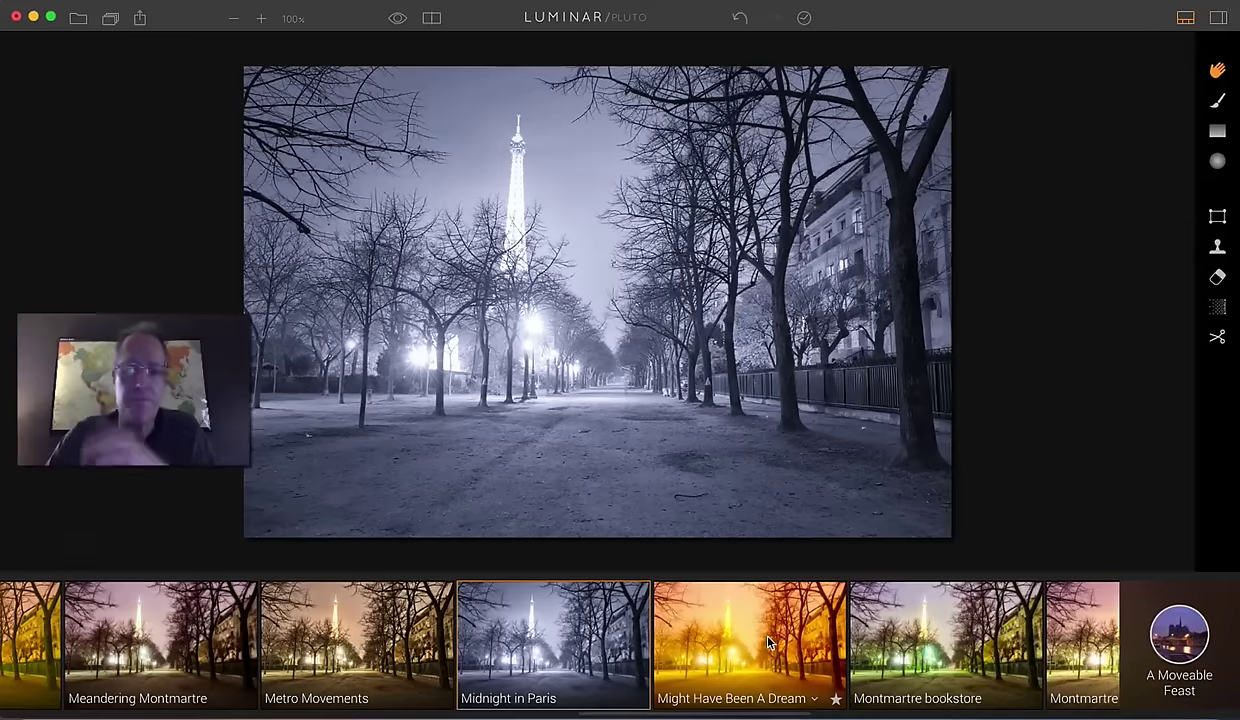
- Finish on the purple-pink Moulin Rouge look
scroll(768, 642, "right", 1)
scroll(768, 642, "right", 2)
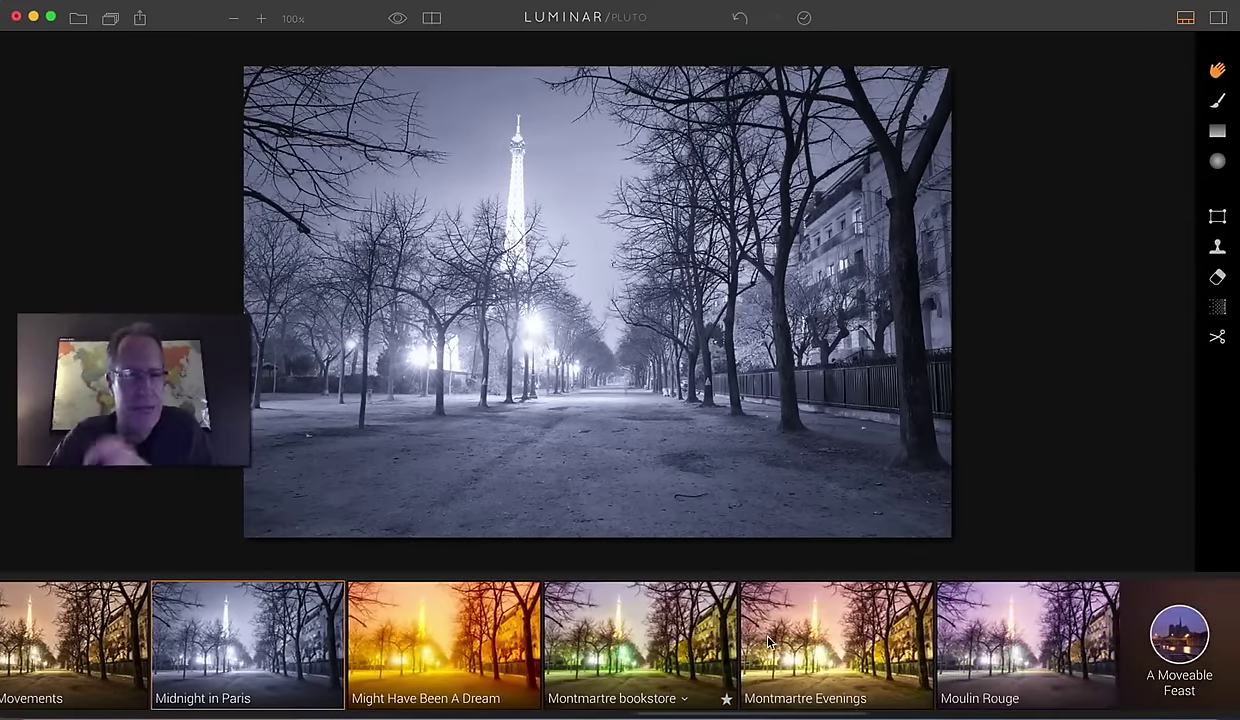
scroll(770, 642, "right", 2)
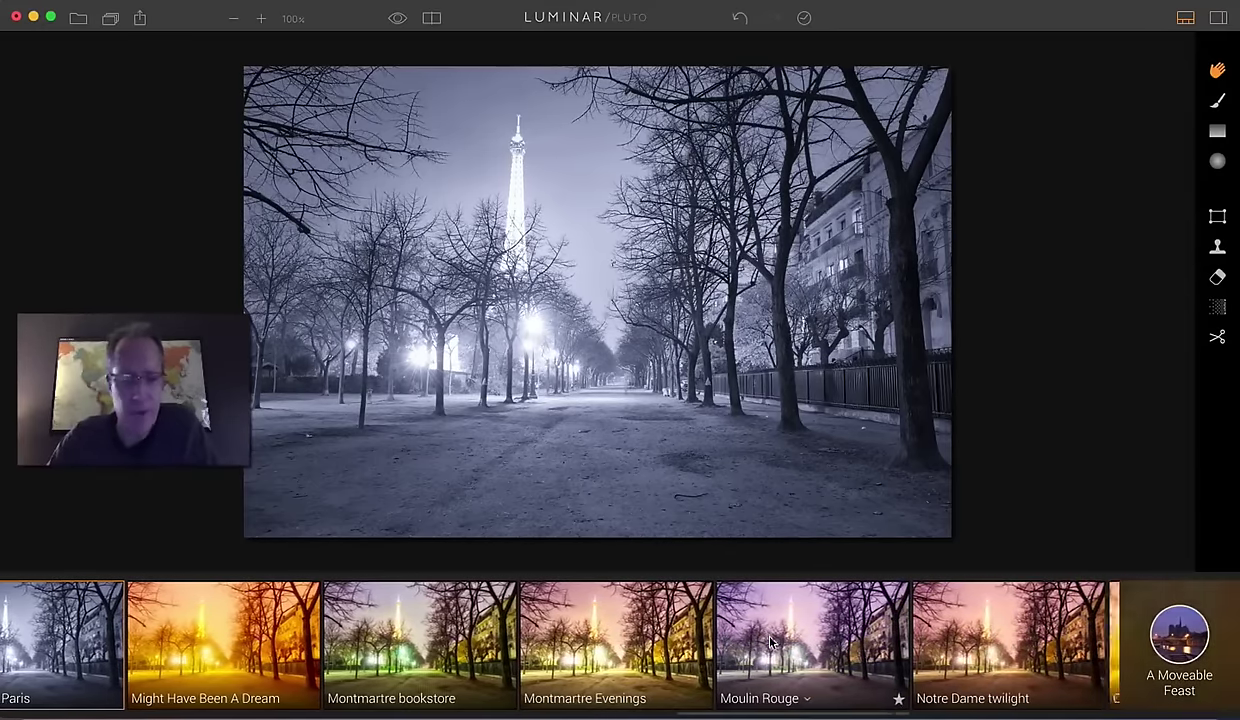
left_click(770, 642)
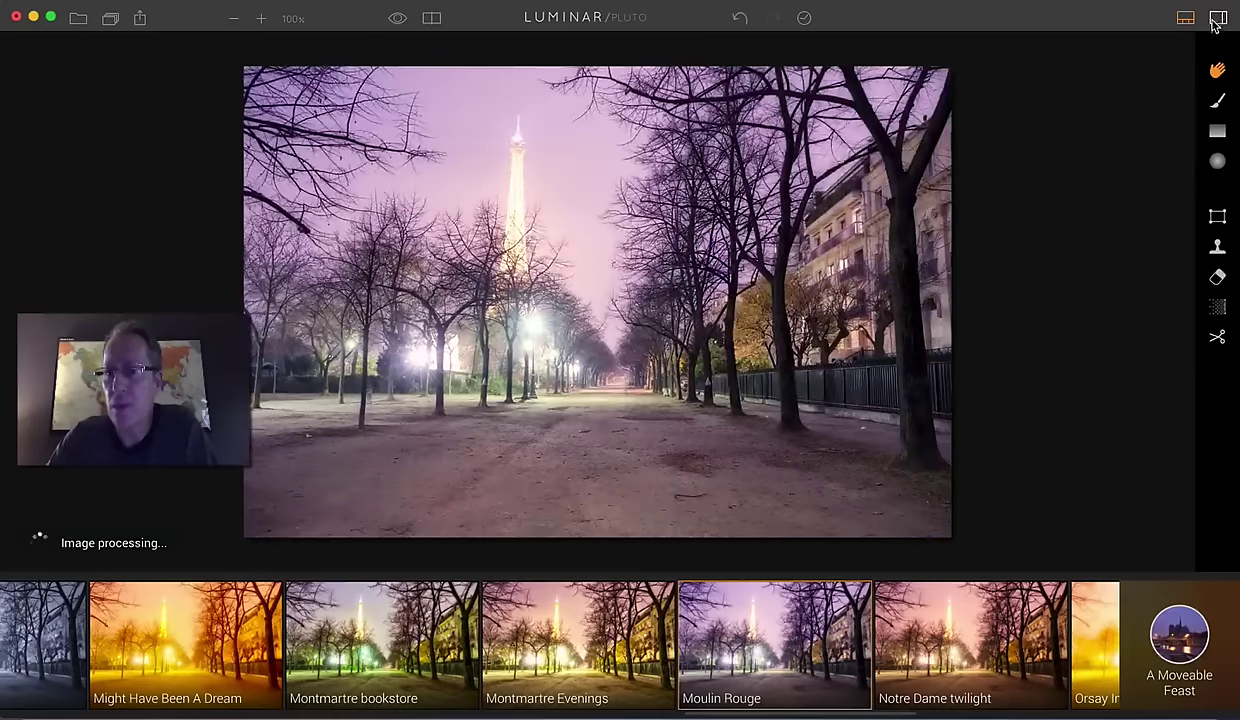
- Add a new adjustment layer to the Eiffel Tower photo
left_click(1218, 17)
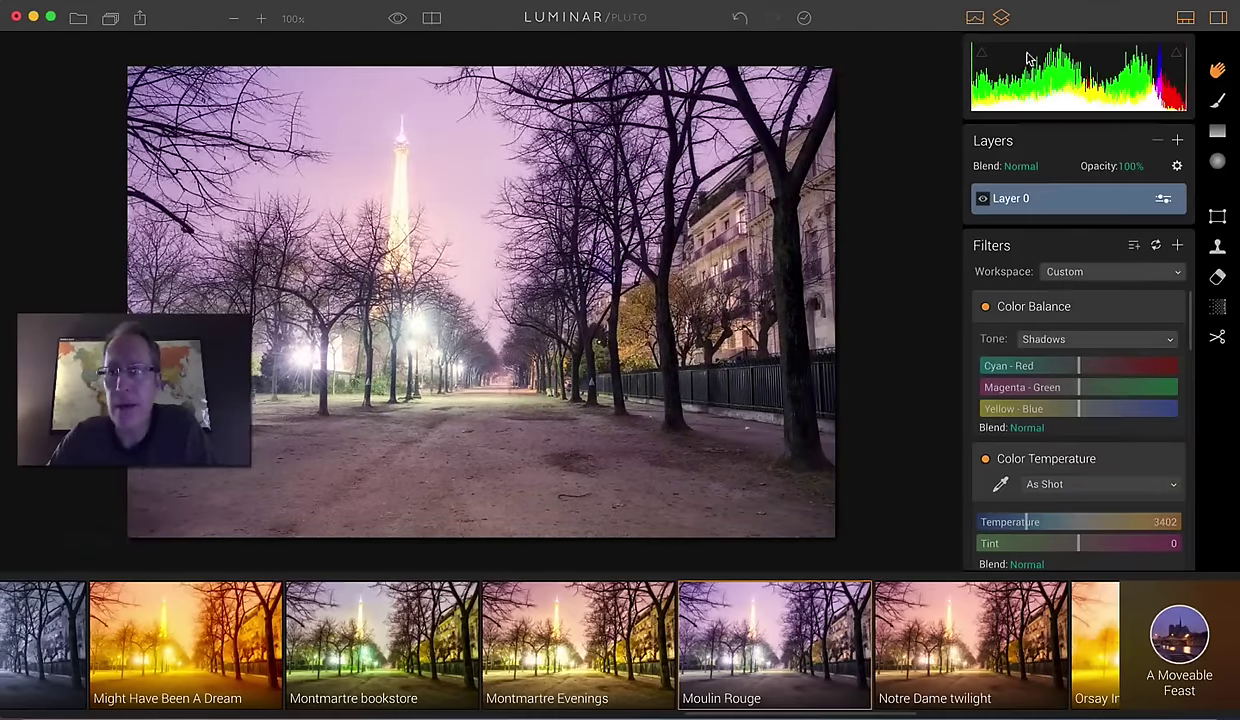
left_click(1179, 140)
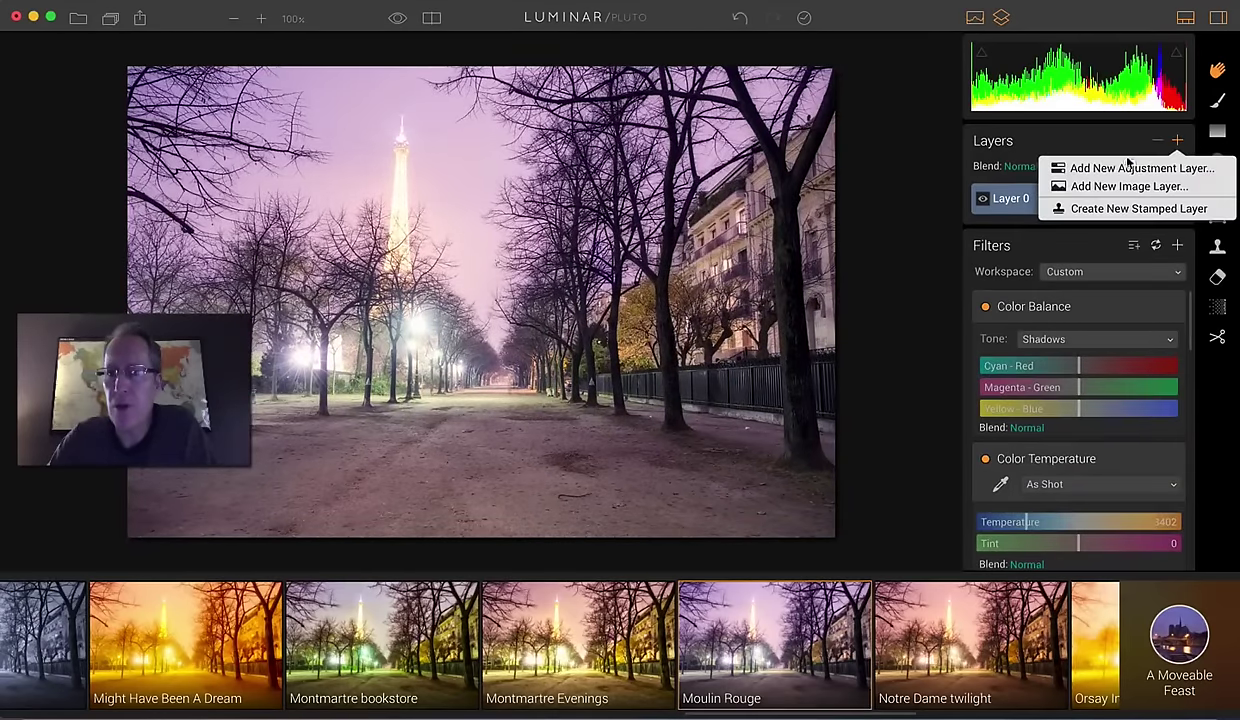
left_click(1126, 168)
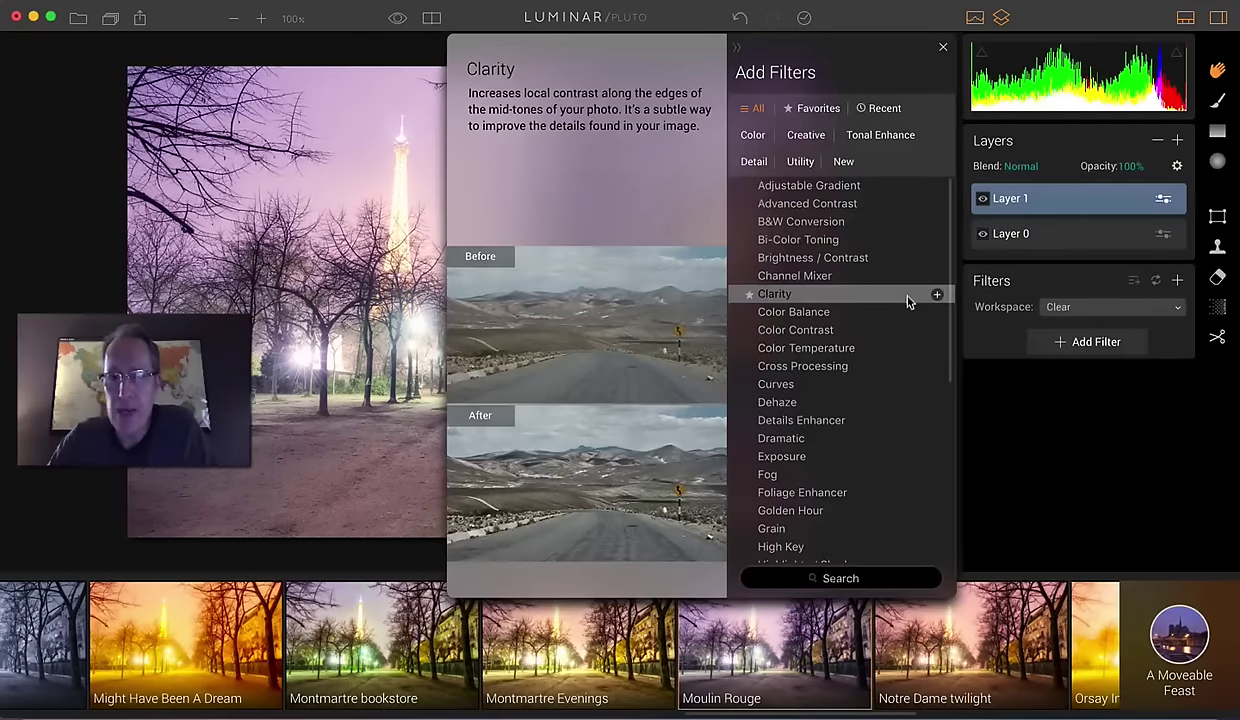
- Add Color Temperature, Tone and Top & Bottom Lighting filters to the adjustment layer
scroll(905, 367, "down", 2)
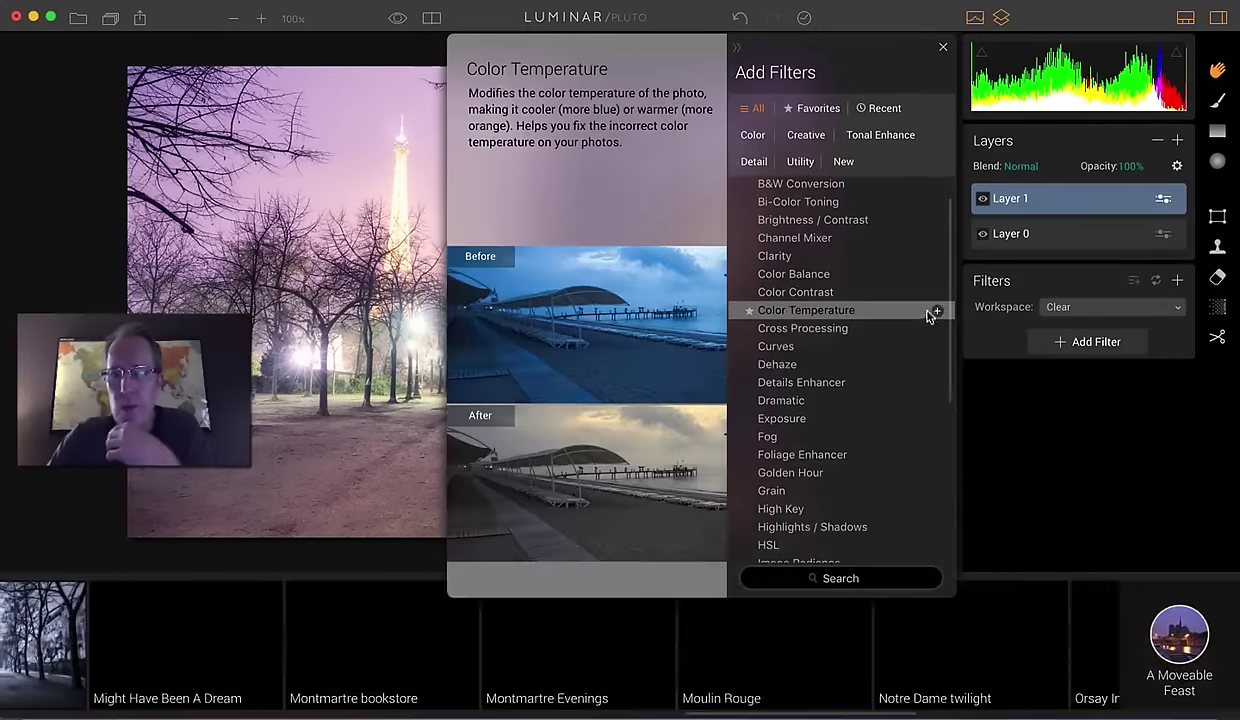
left_click(935, 311)
scroll(929, 400, "down", 4)
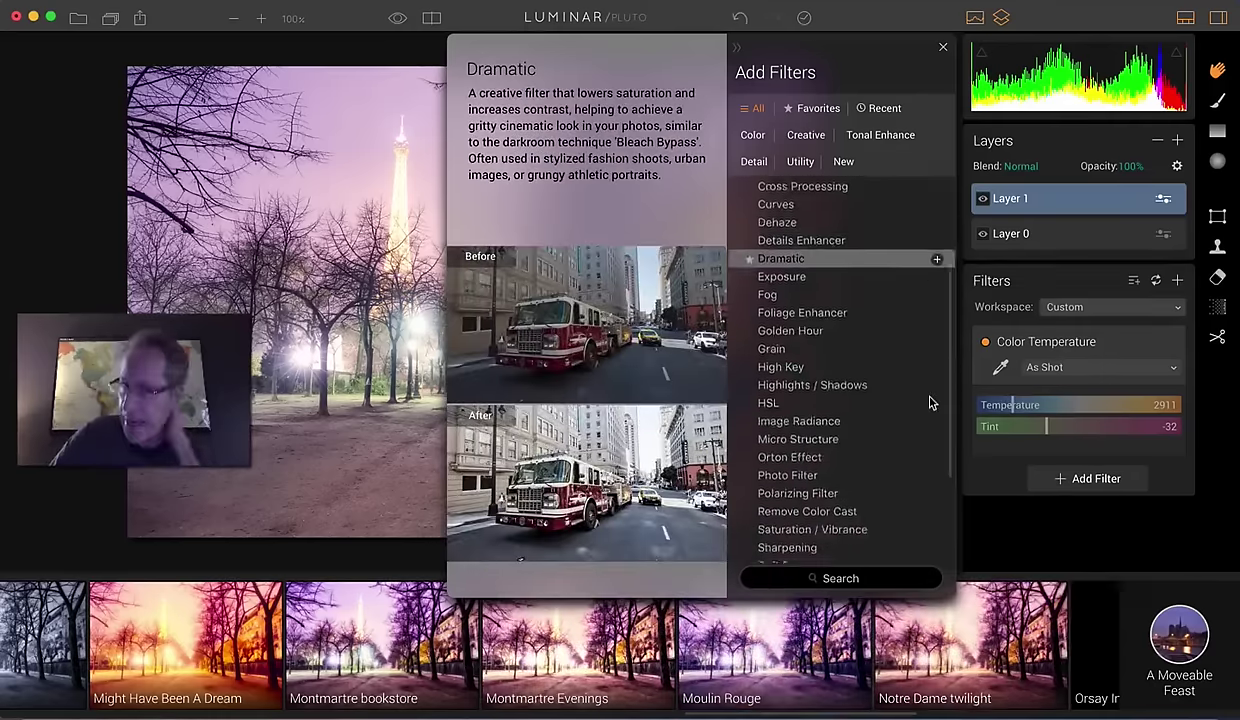
scroll(929, 403, "down", 5)
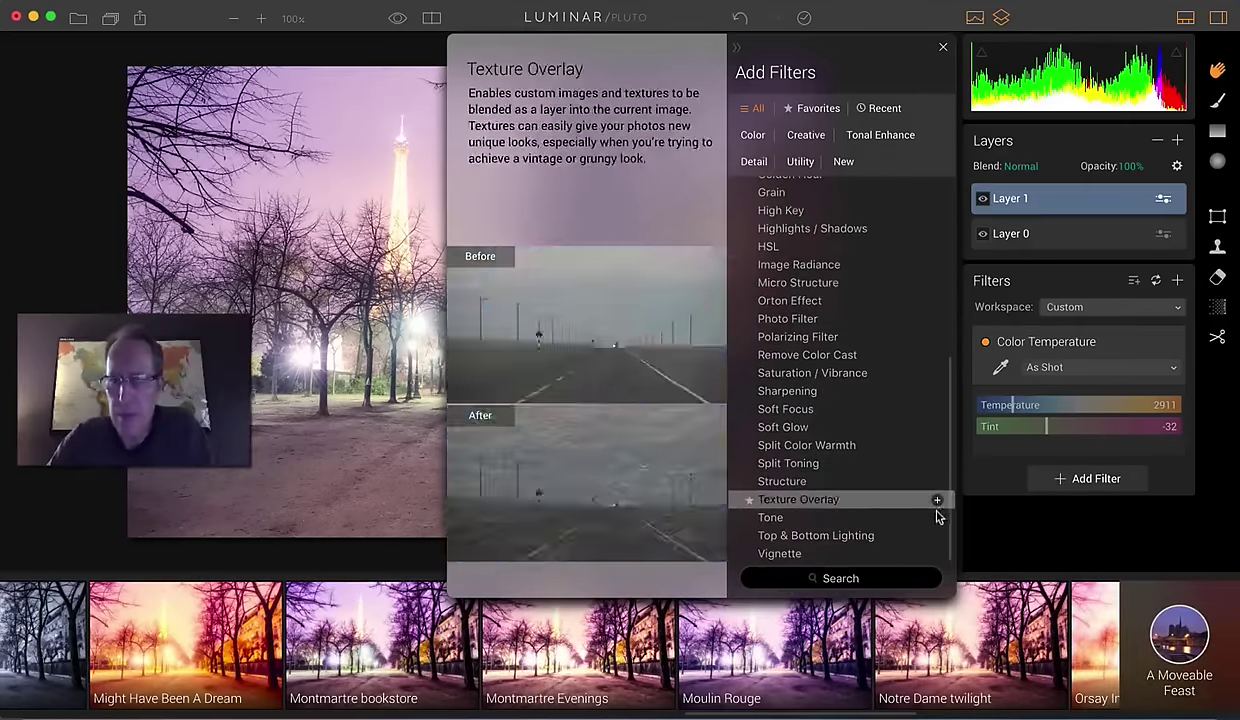
left_click(939, 520)
left_click(937, 535)
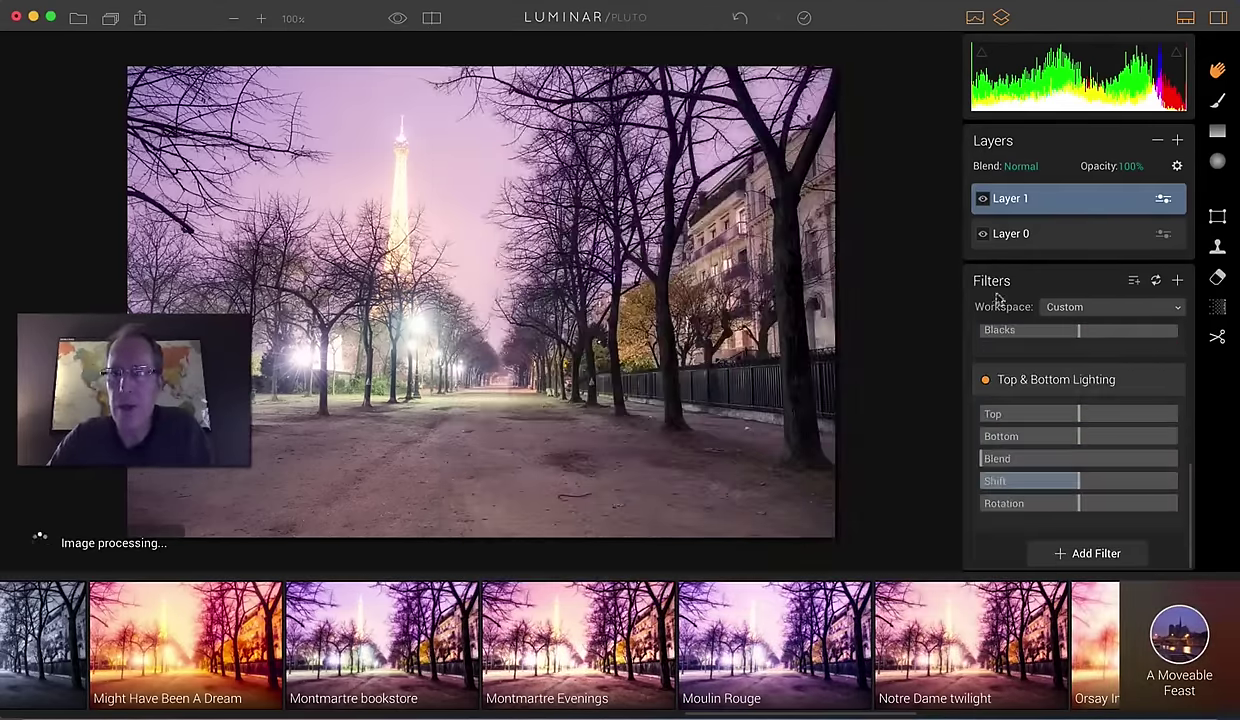
- Hide the histogram, layers list and presets strip to leave only the filter settings
left_click(975, 17)
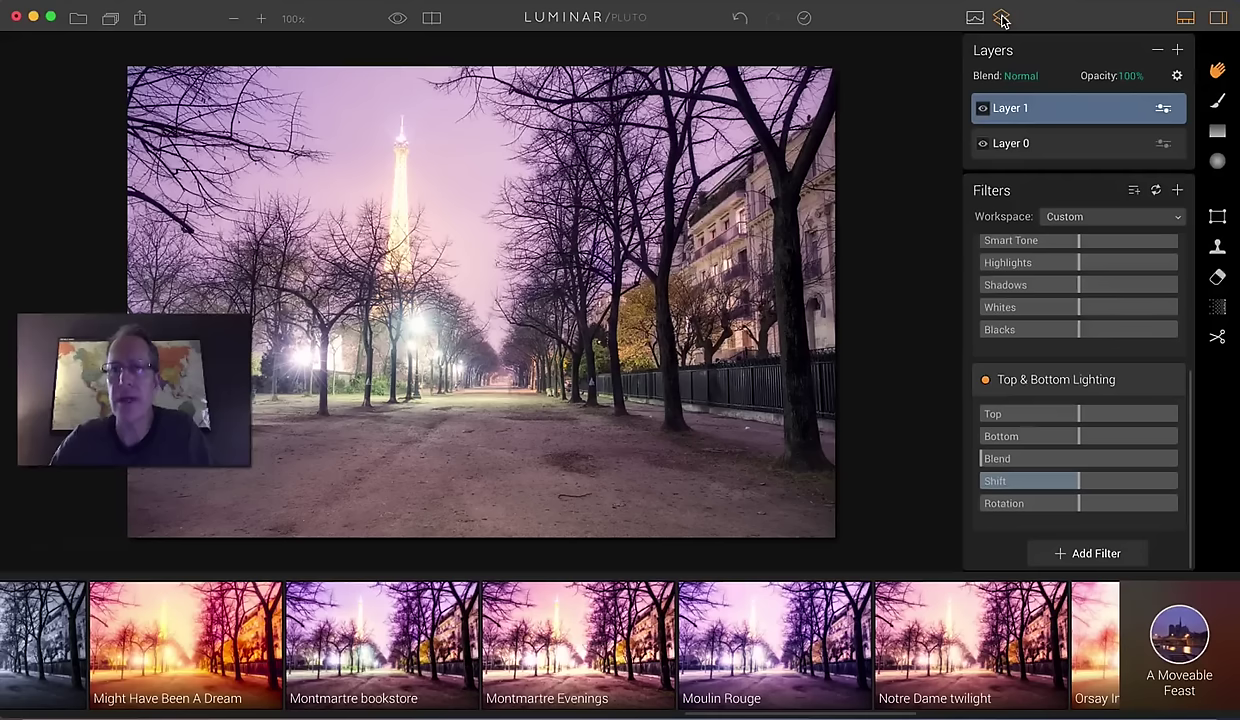
left_click(1001, 17)
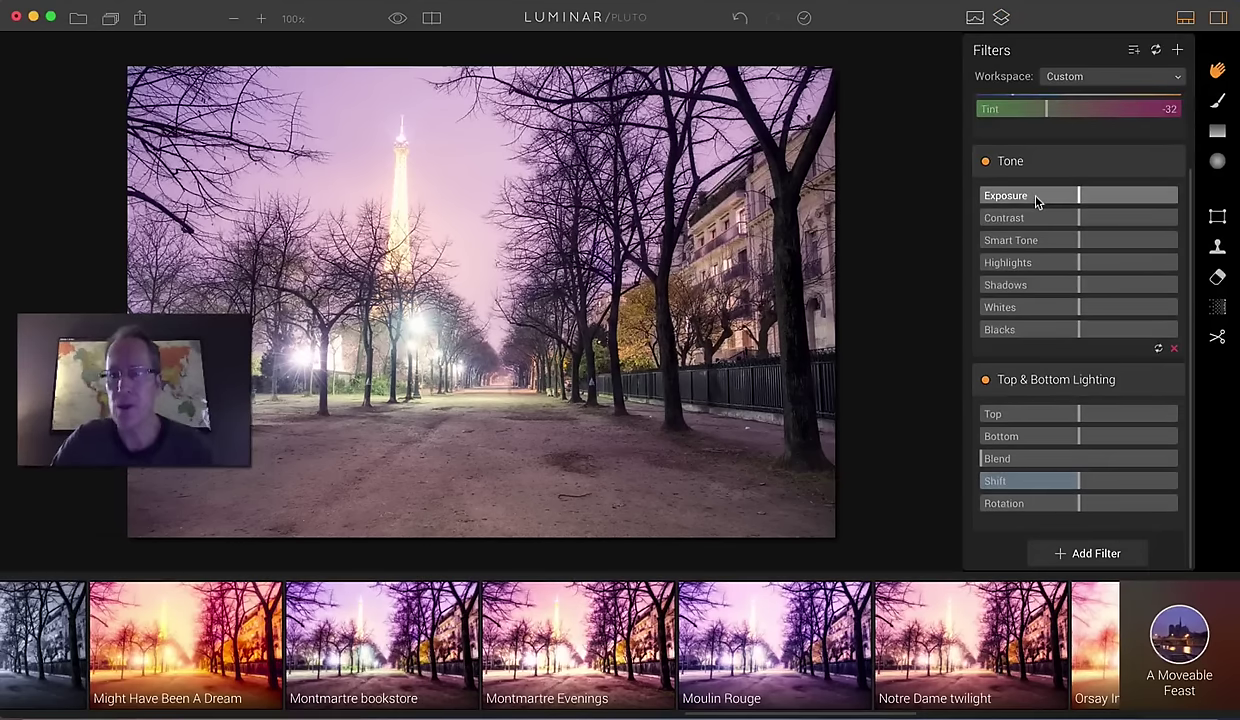
left_click(1185, 17)
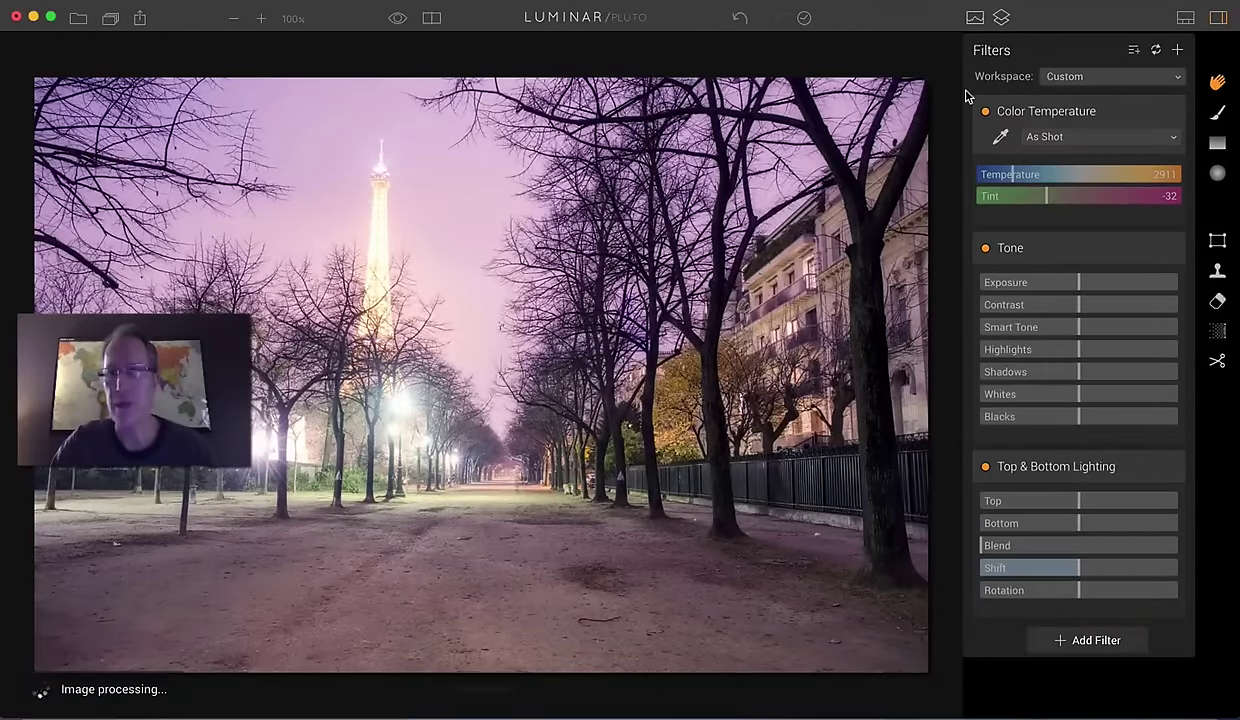
- Set Smart Tone -25, Exposure -1.52 and bottom lighting -43 on the adjustment layer
left_click(432, 20)
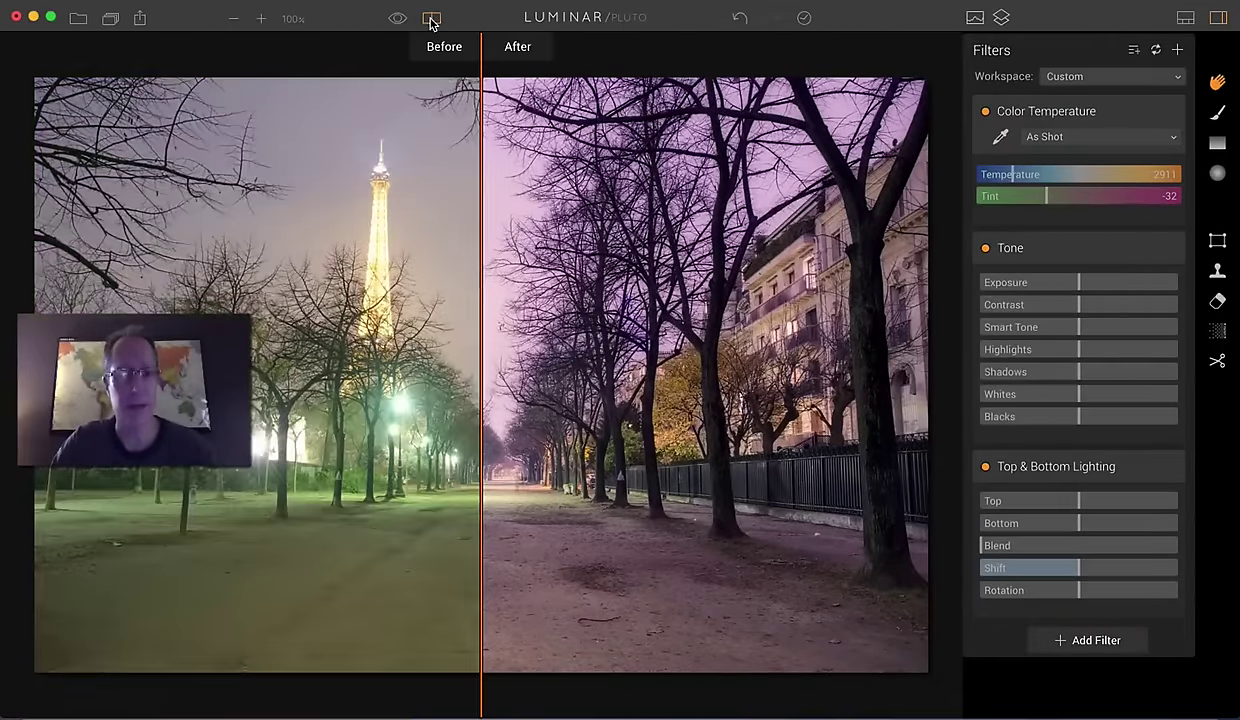
left_click(432, 20)
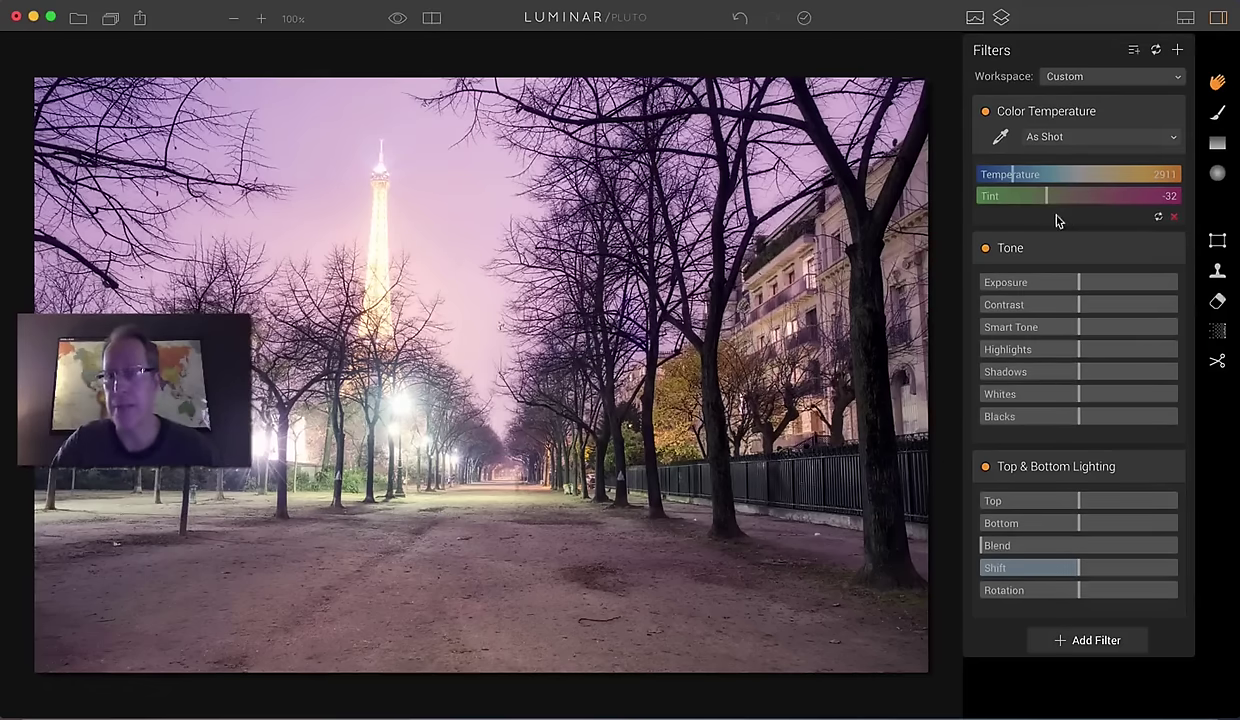
left_click_drag(1077, 333, 1054, 329)
left_click_drag(1078, 283, 1048, 286)
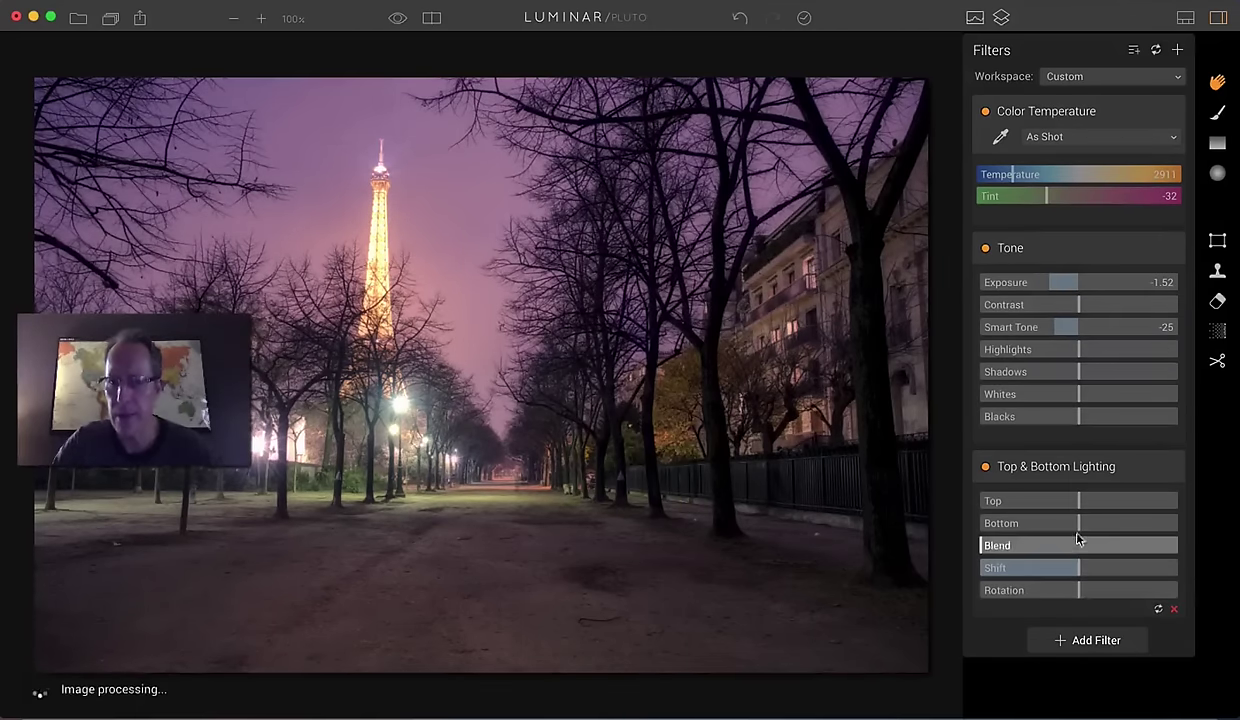
left_click_drag(1079, 523, 1037, 530)
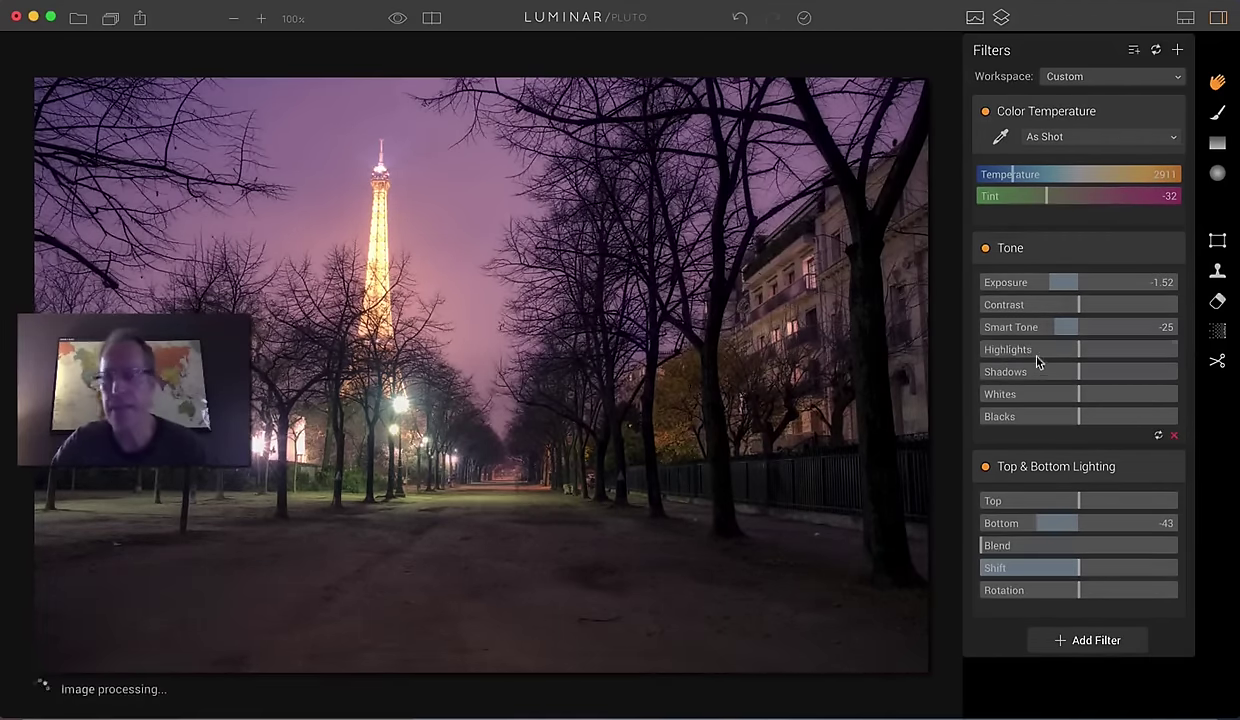
- Cool Temperature to 2579 with Tint -16, then hide Layer 1 to compare
left_click_drag(1012, 174, 1064, 197)
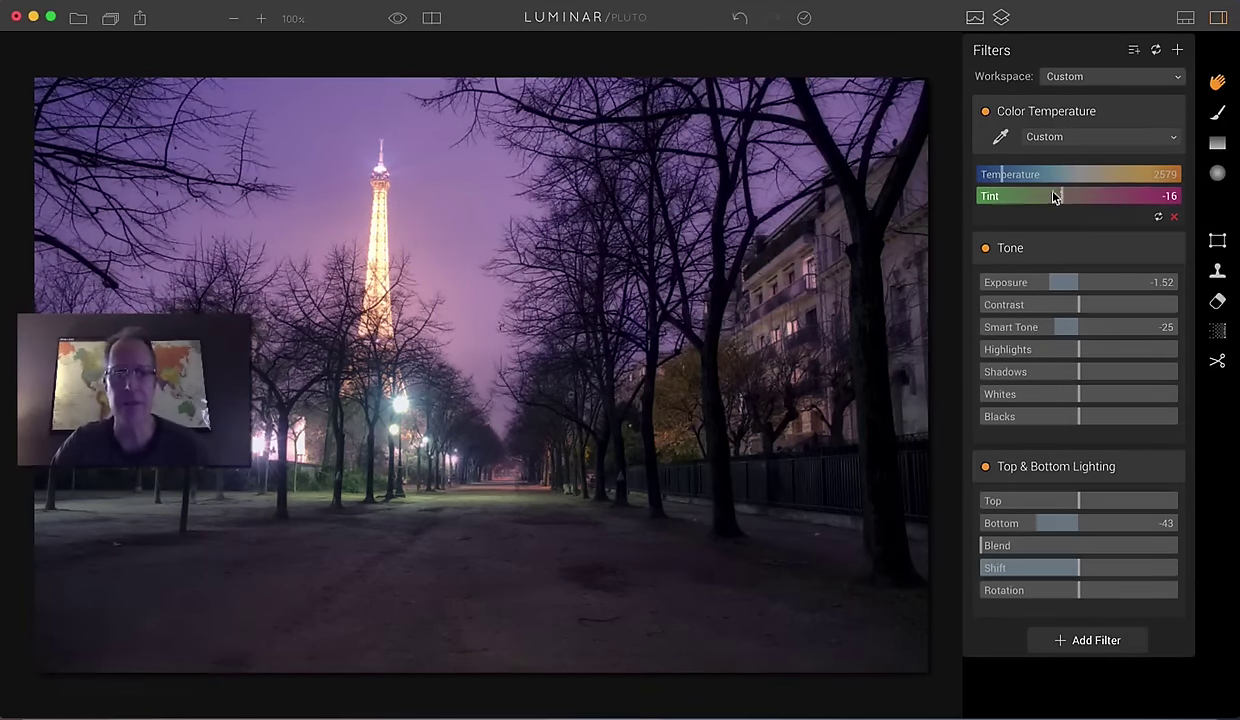
left_click(1001, 19)
left_click(981, 110)
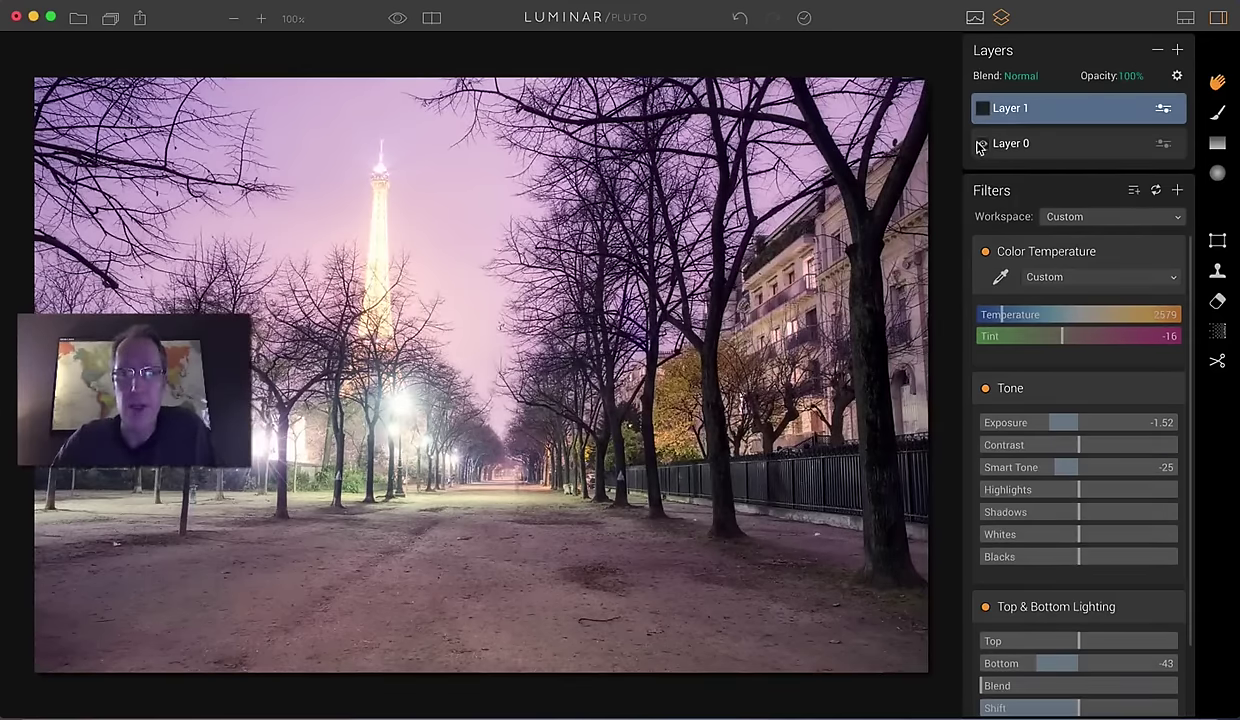
- Toggle the base layer's look off and on, re-show the adjustment layer, and compare with the original
left_click(980, 145)
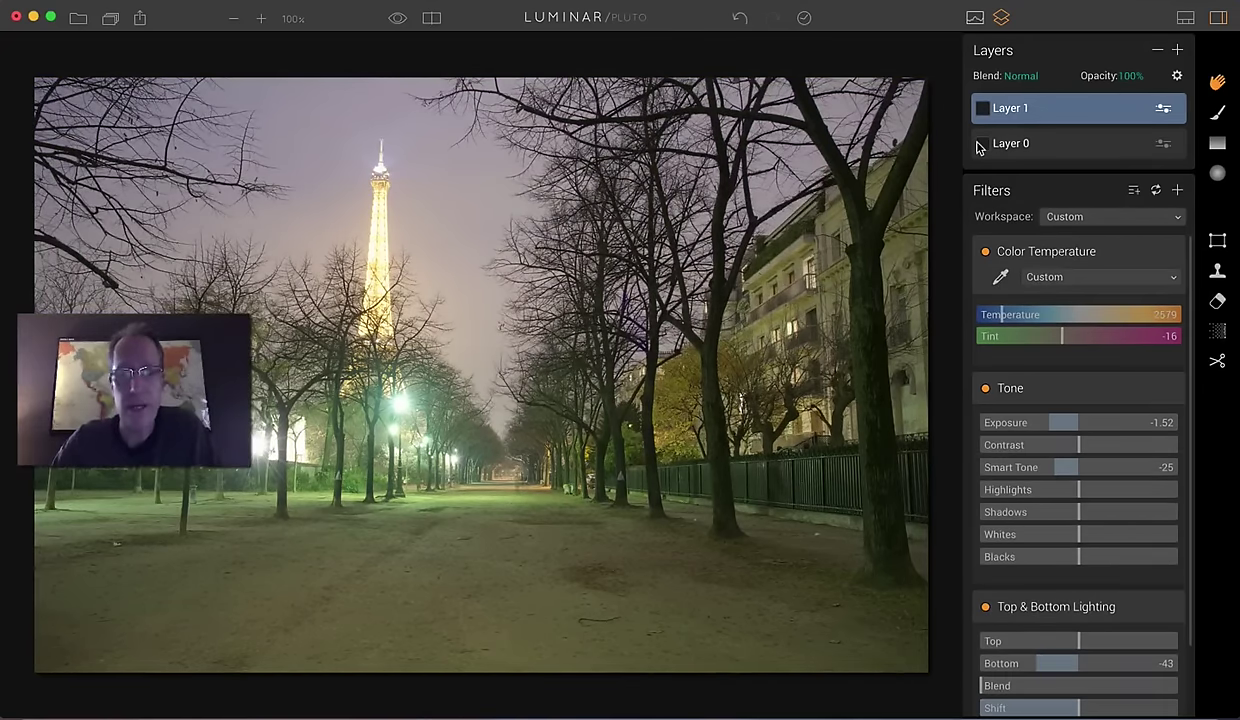
left_click(980, 146)
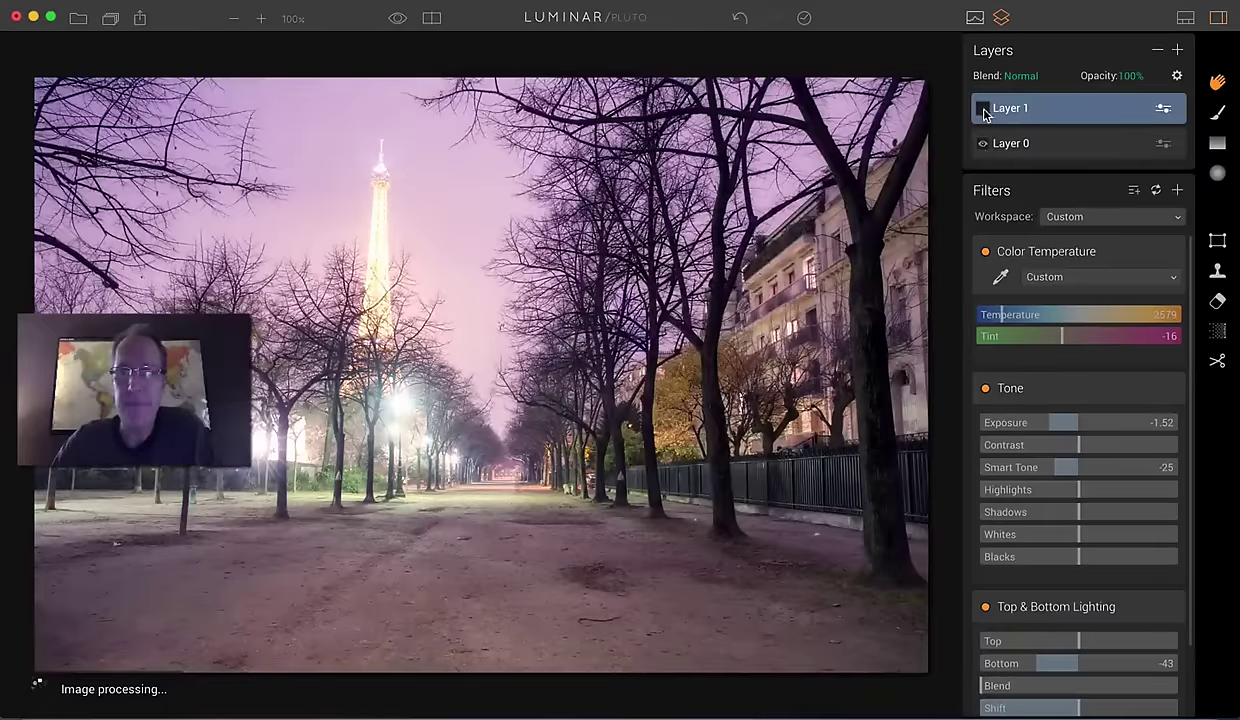
left_click(984, 109)
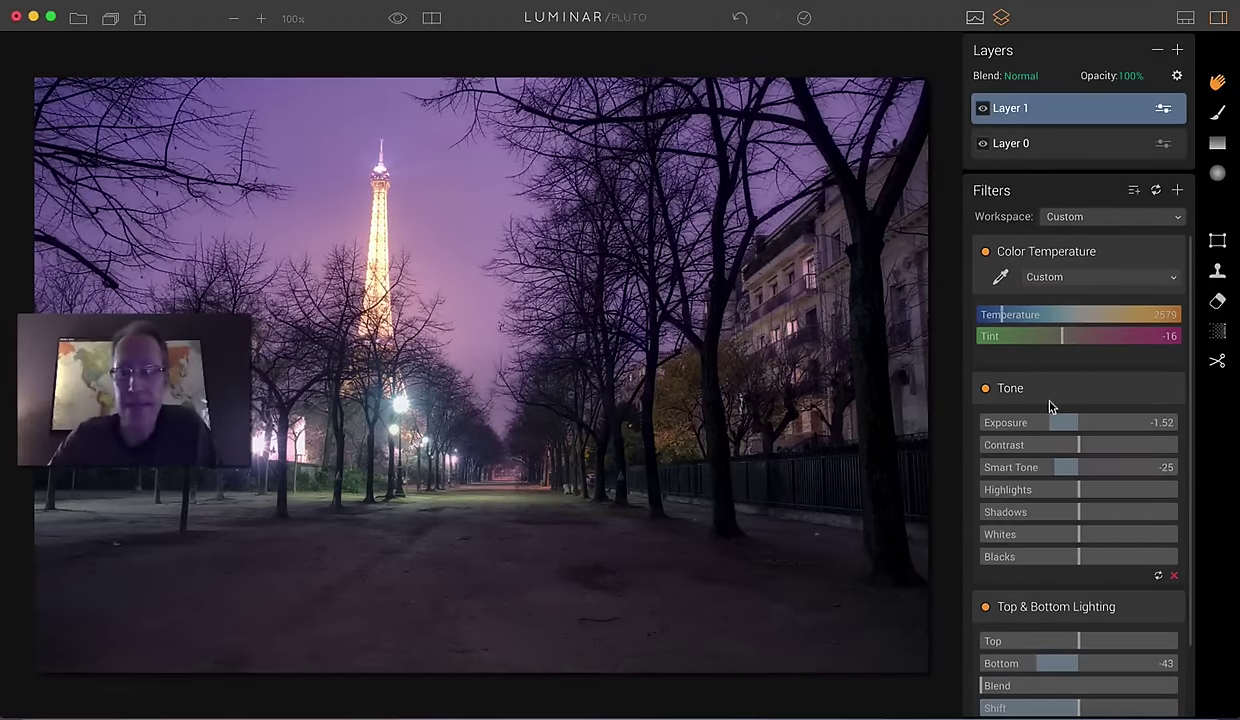
left_click(432, 19)
left_click(432, 19)
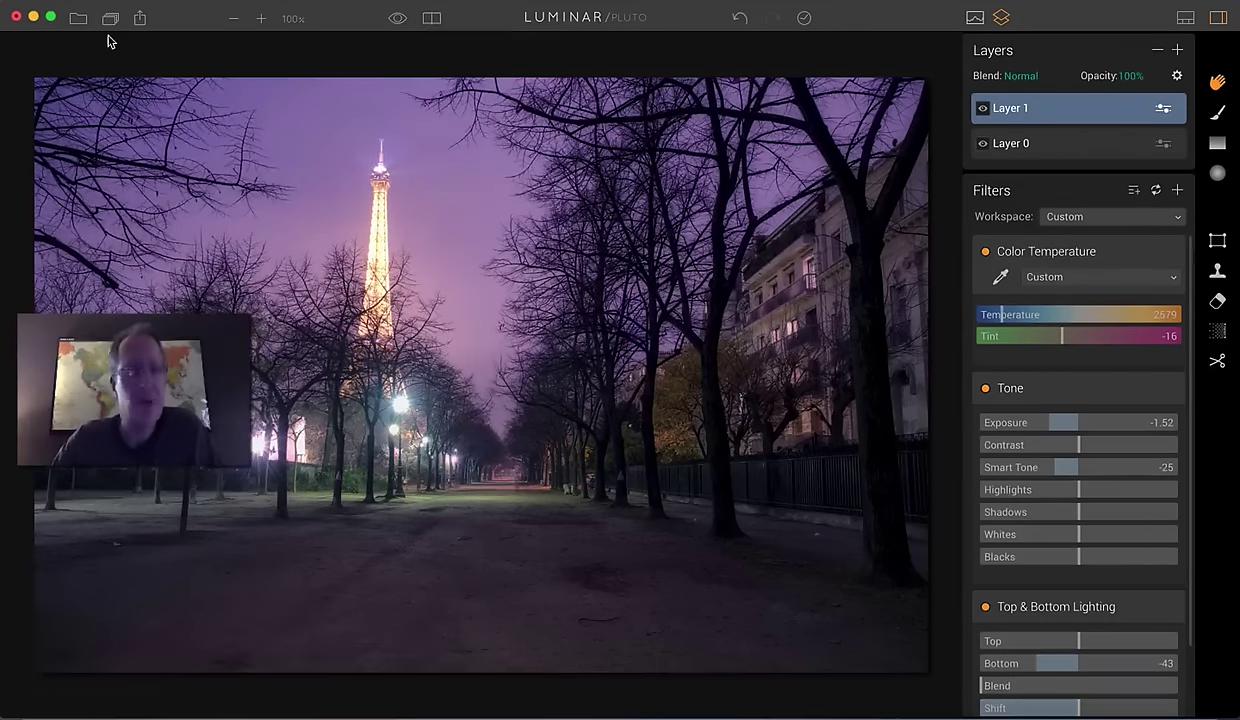
- Close the photo without saving and bring up the A Moveable Feast preset collection
left_click(16, 18)
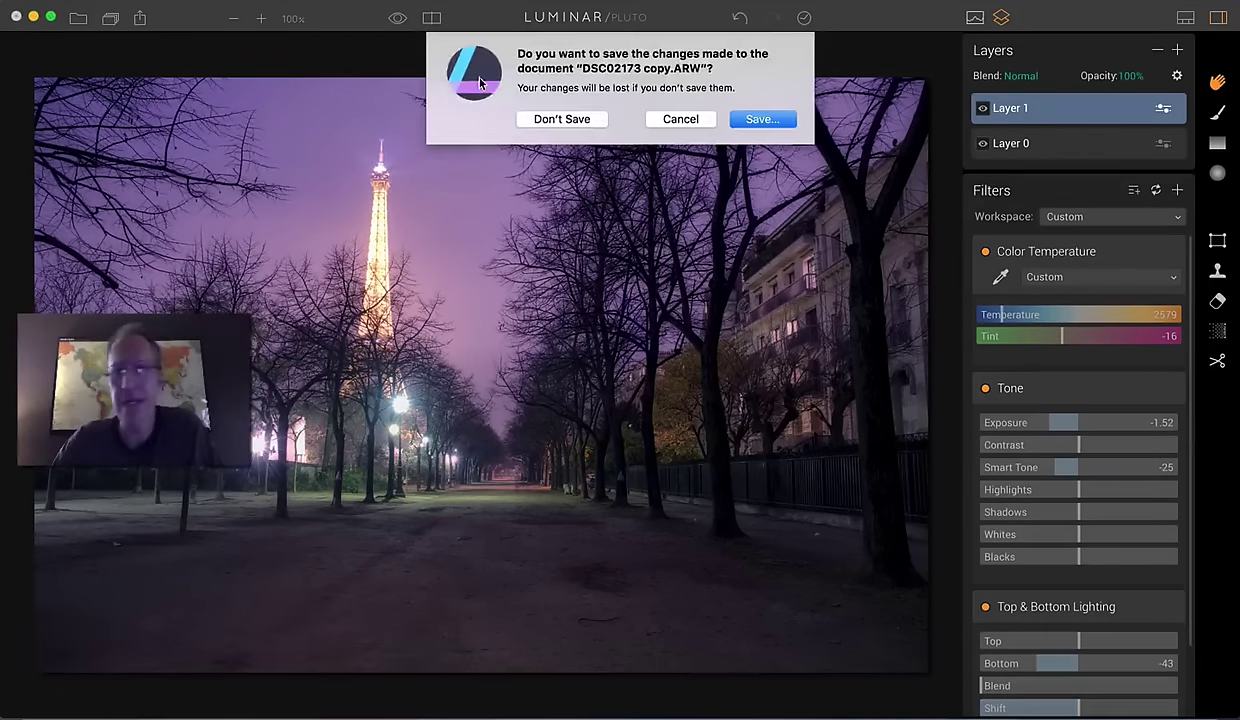
left_click(561, 119)
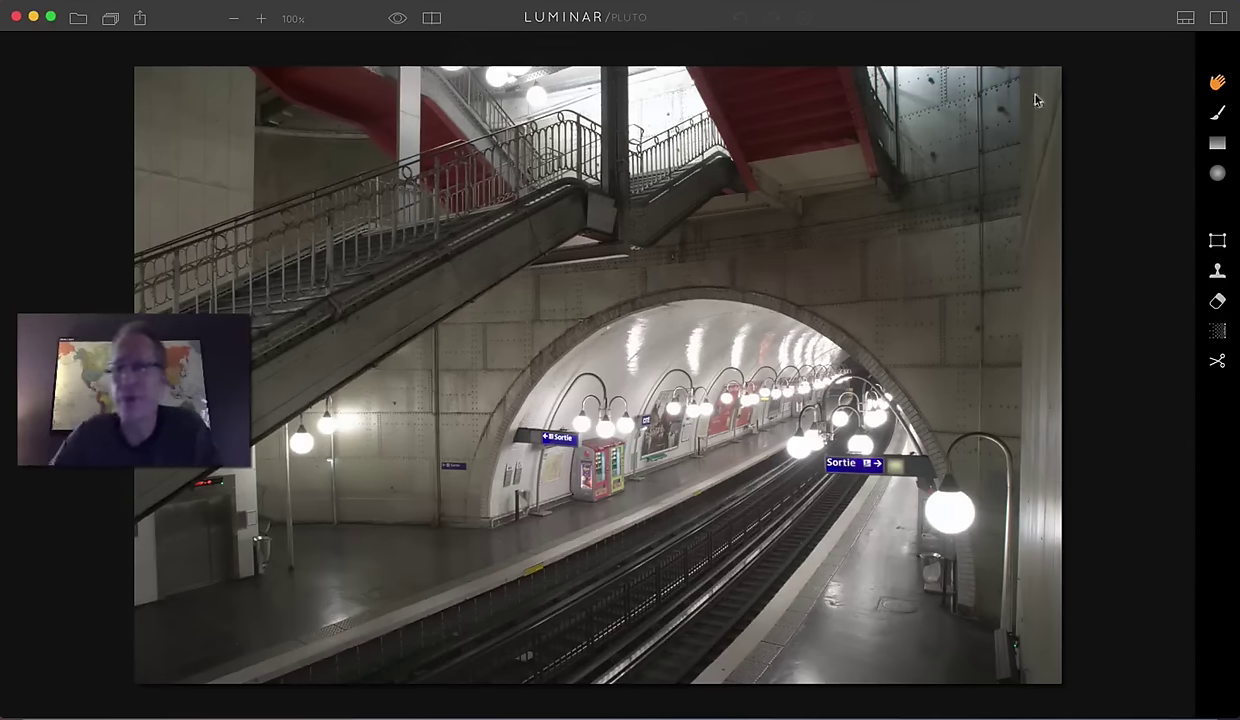
left_click(1185, 18)
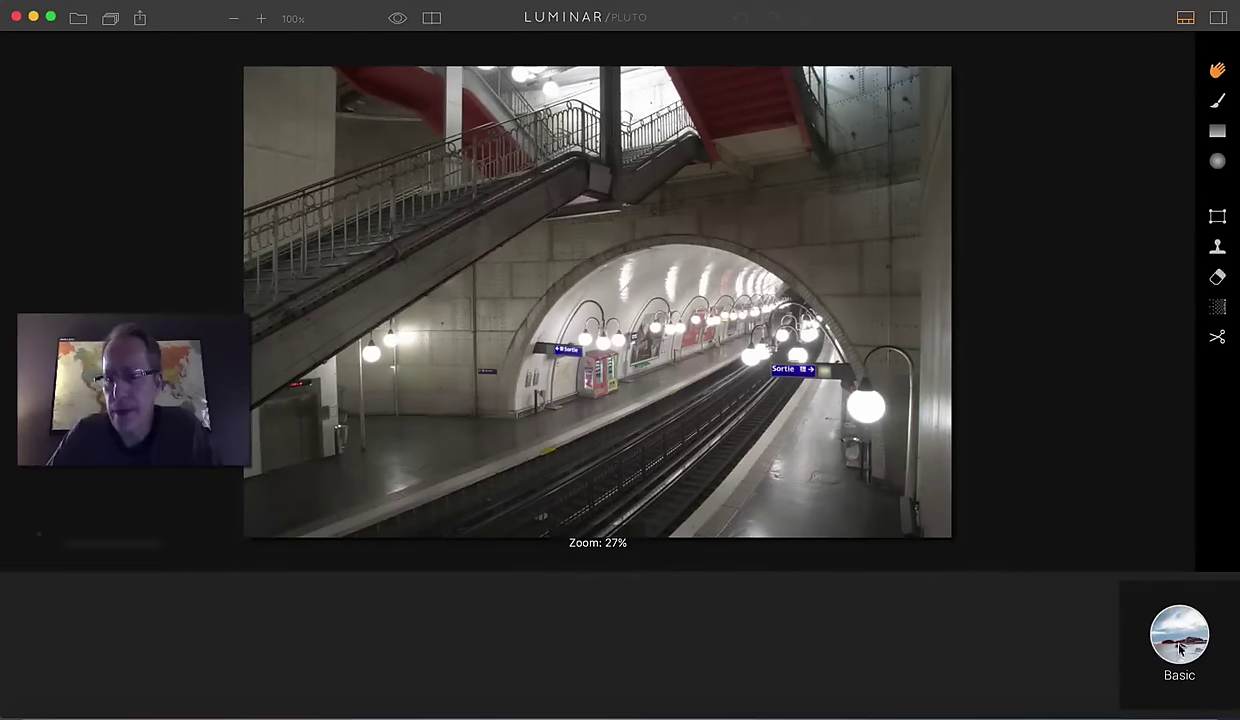
left_click(1180, 648)
left_click(980, 322)
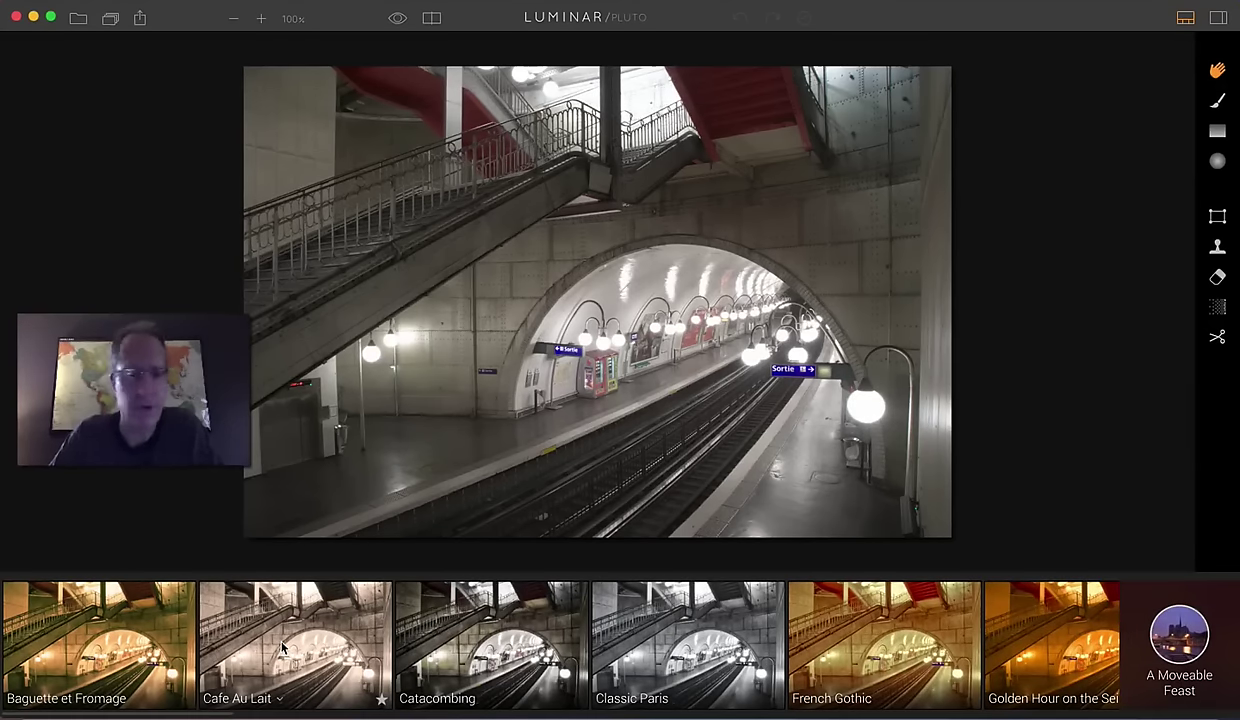
- Try the Catacombing and Classic Paris presets, then French Gothic at Amount 49
left_click(511, 643)
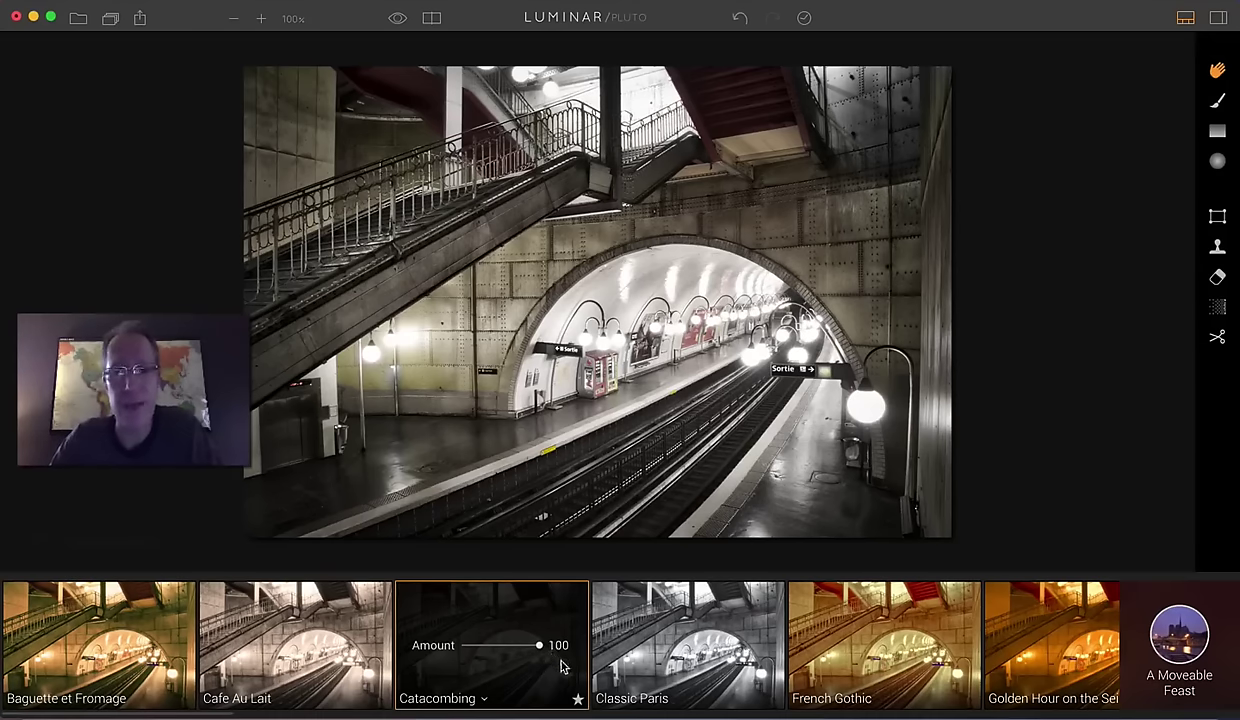
left_click(640, 655)
scroll(580, 655, "right", 3)
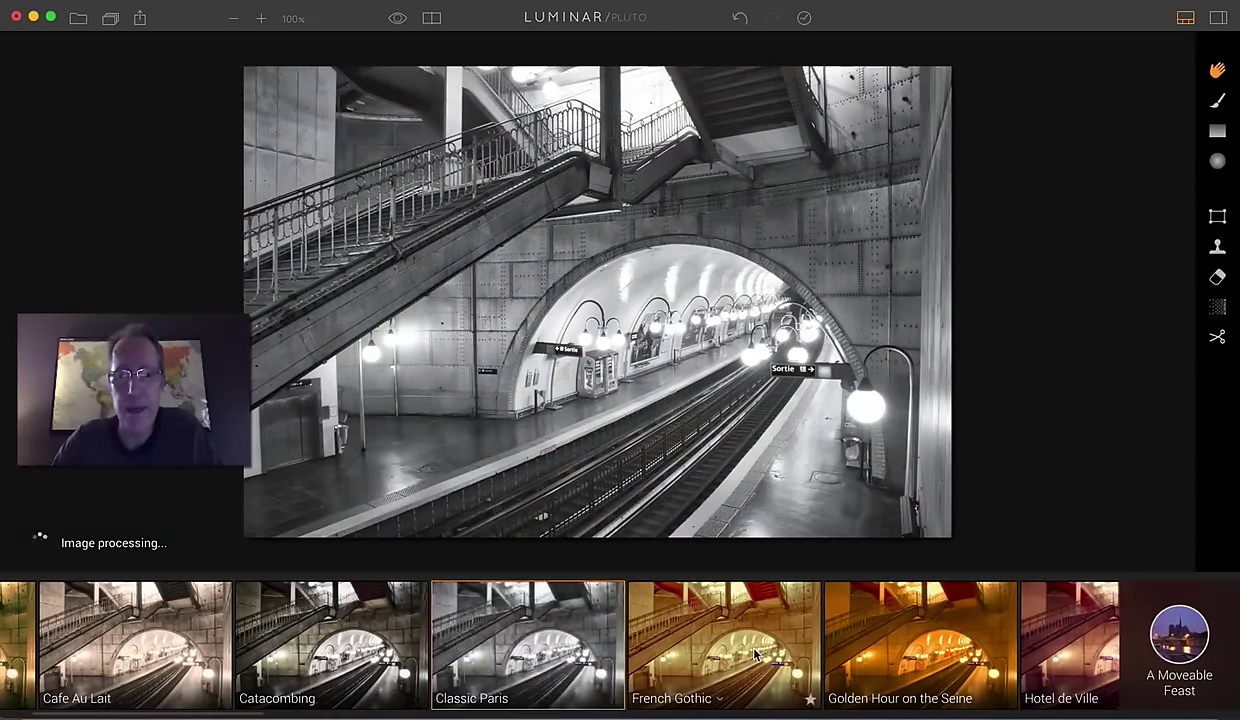
left_click(755, 655)
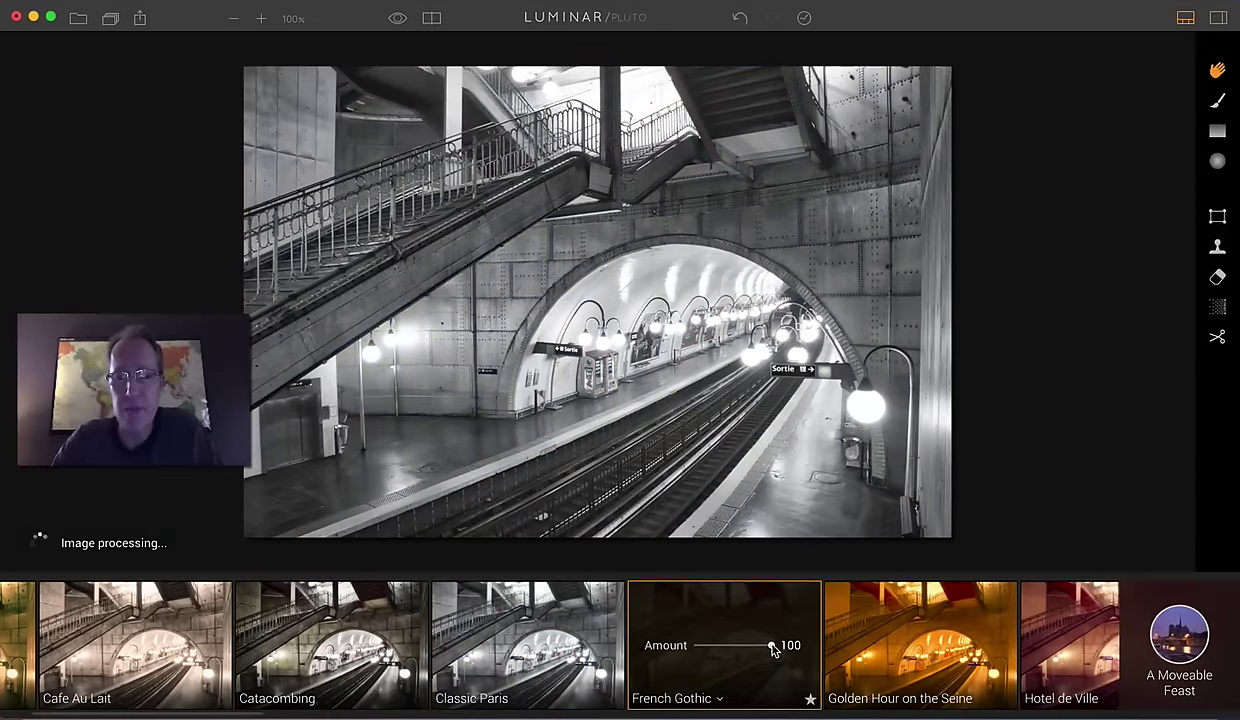
left_click_drag(763, 650, 733, 650)
scroll(733, 650, "right", 10)
scroll(733, 650, "right", 8)
- Try Lost In The Louvre, then apply the Montmartre bookstore preset
left_click(795, 648)
scroll(885, 652, "right", 3)
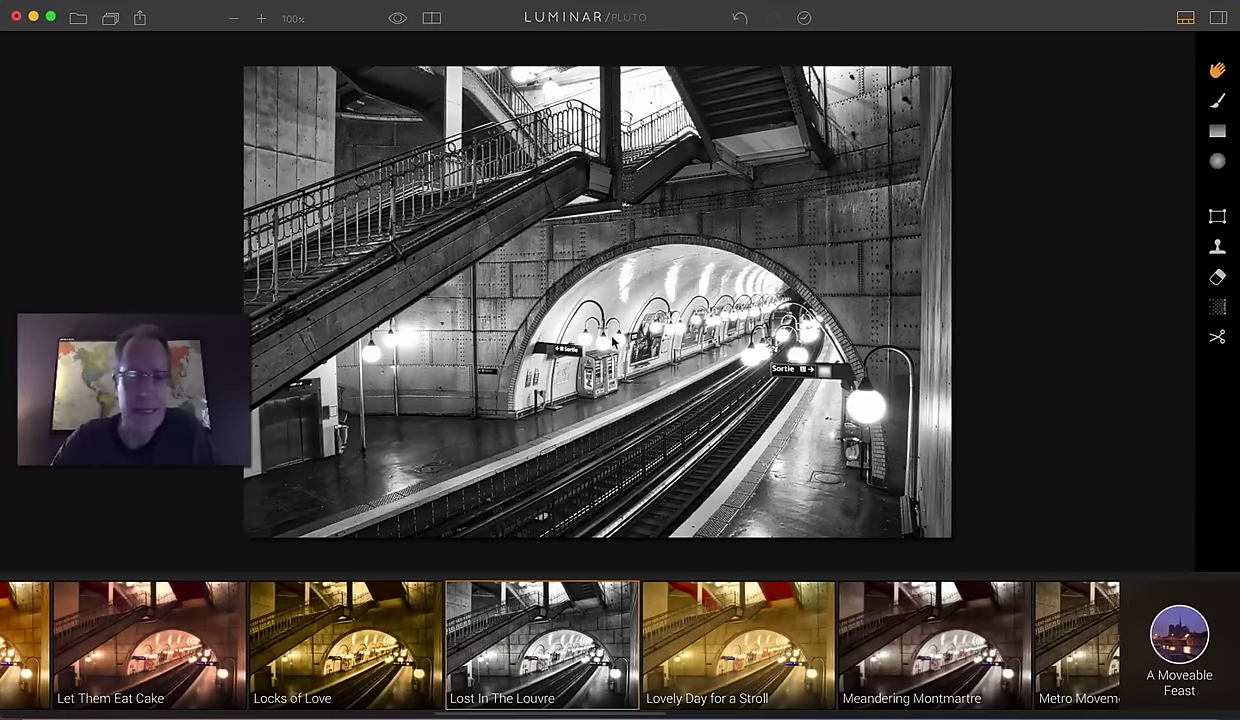
scroll(750, 643, "right", 10)
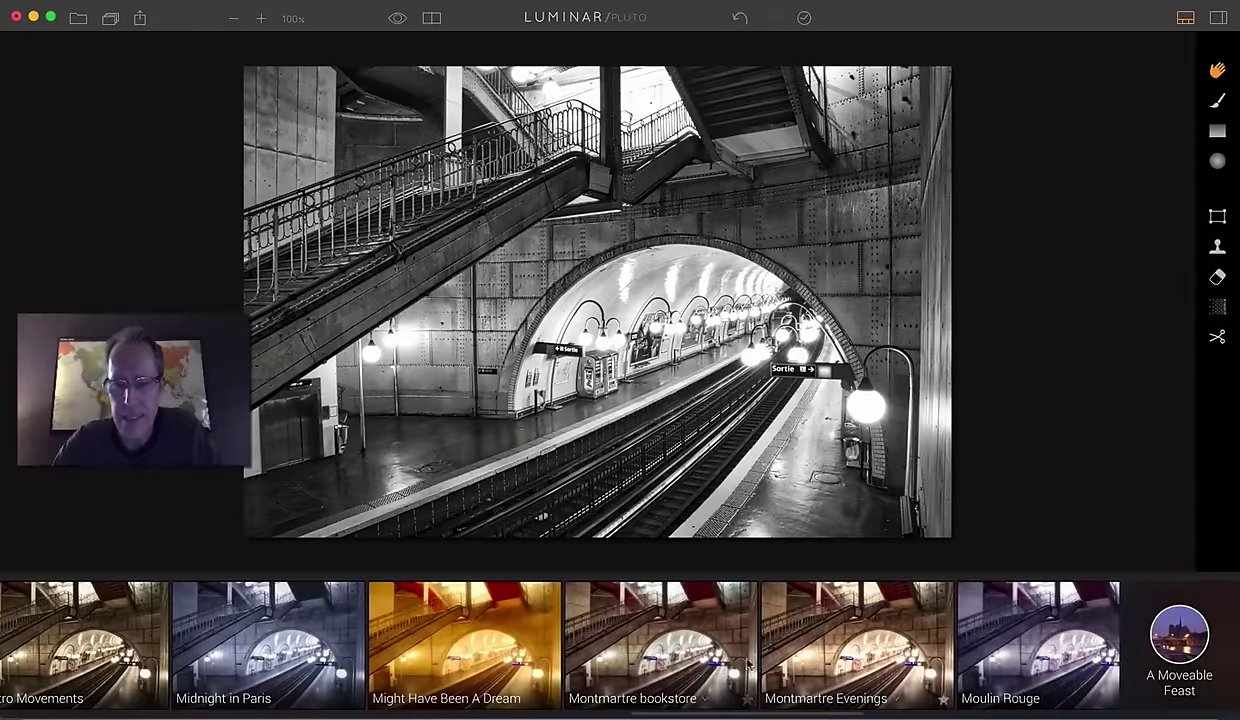
left_click(720, 645)
scroll(849, 634, "right", 6)
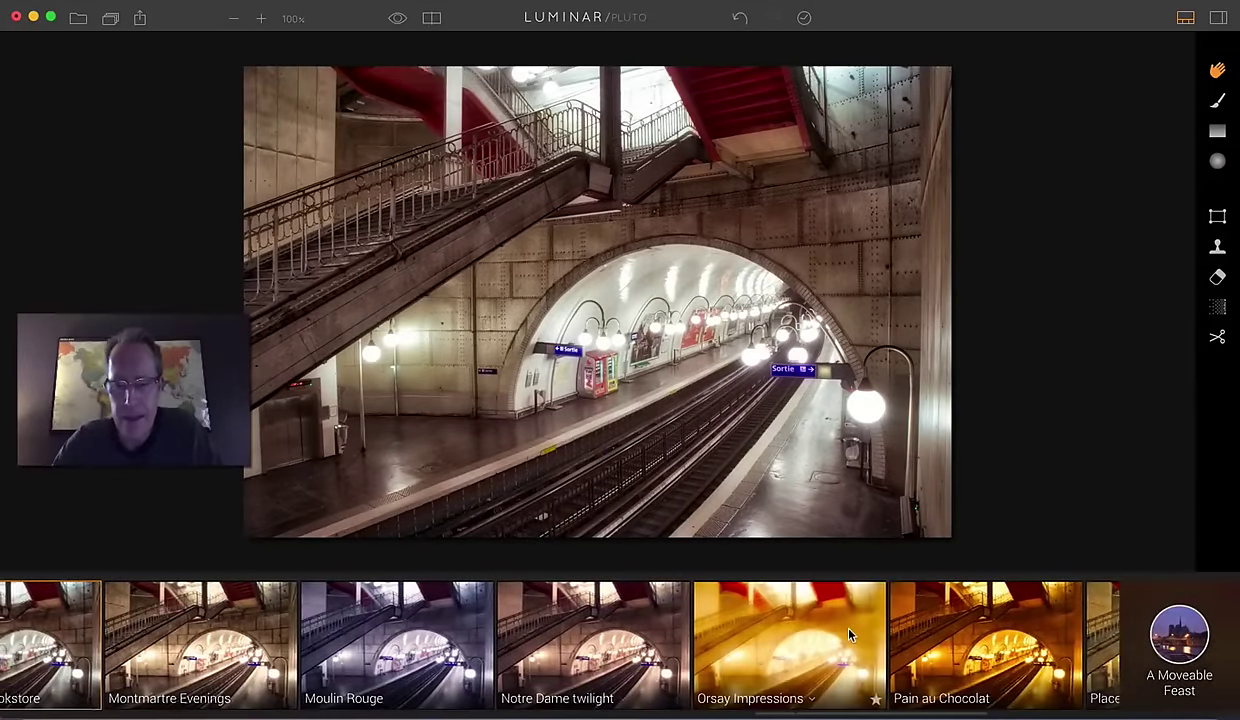
scroll(849, 634, "left", 10)
scroll(849, 634, "left", 2)
- Apply the Metro Movements preset and reduce its strength
left_click(628, 652)
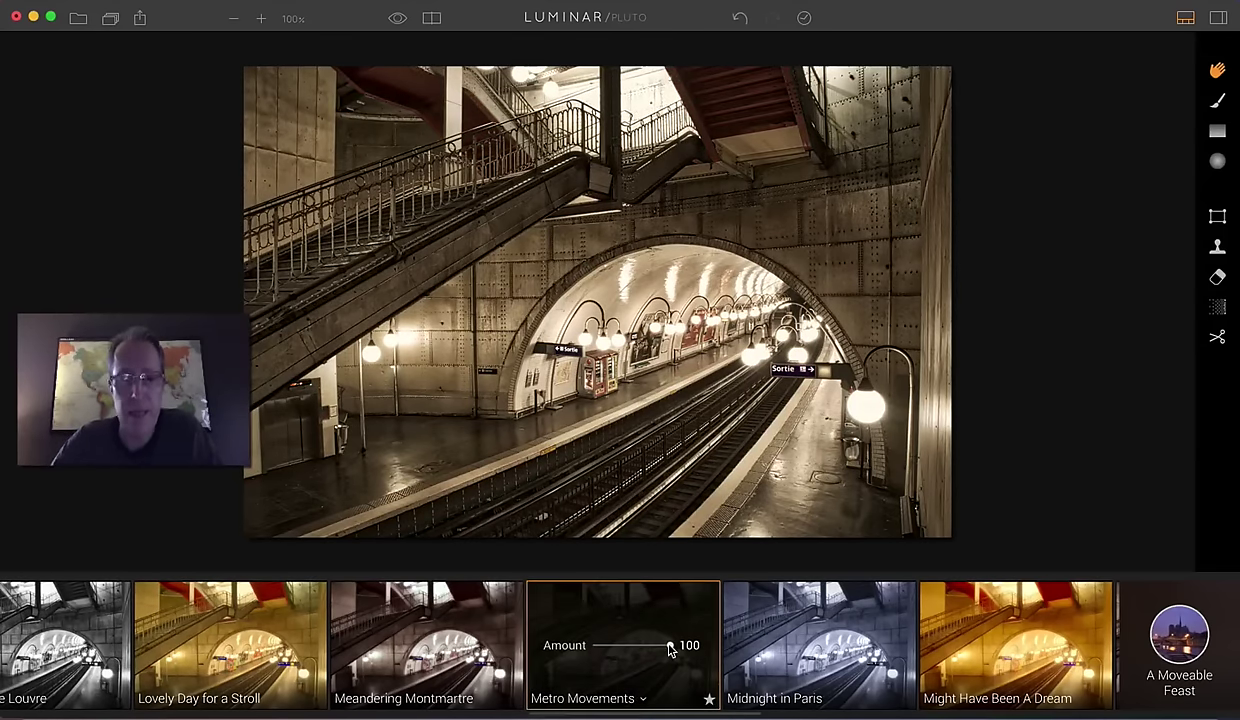
left_click_drag(660, 648, 632, 644)
scroll(727, 655, "right", 10)
scroll(727, 655, "right", 10)
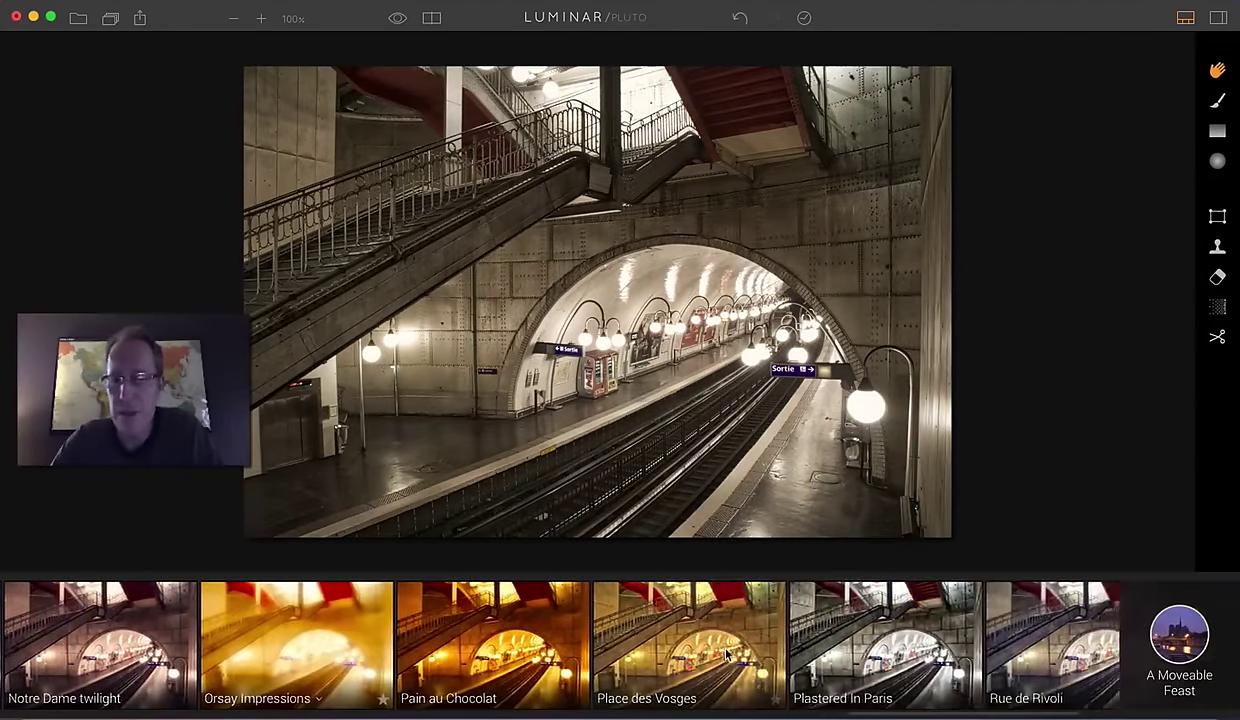
- Compare Plastered In Paris at lower and full strength, then apply Rue de Rivoli
left_click(686, 645)
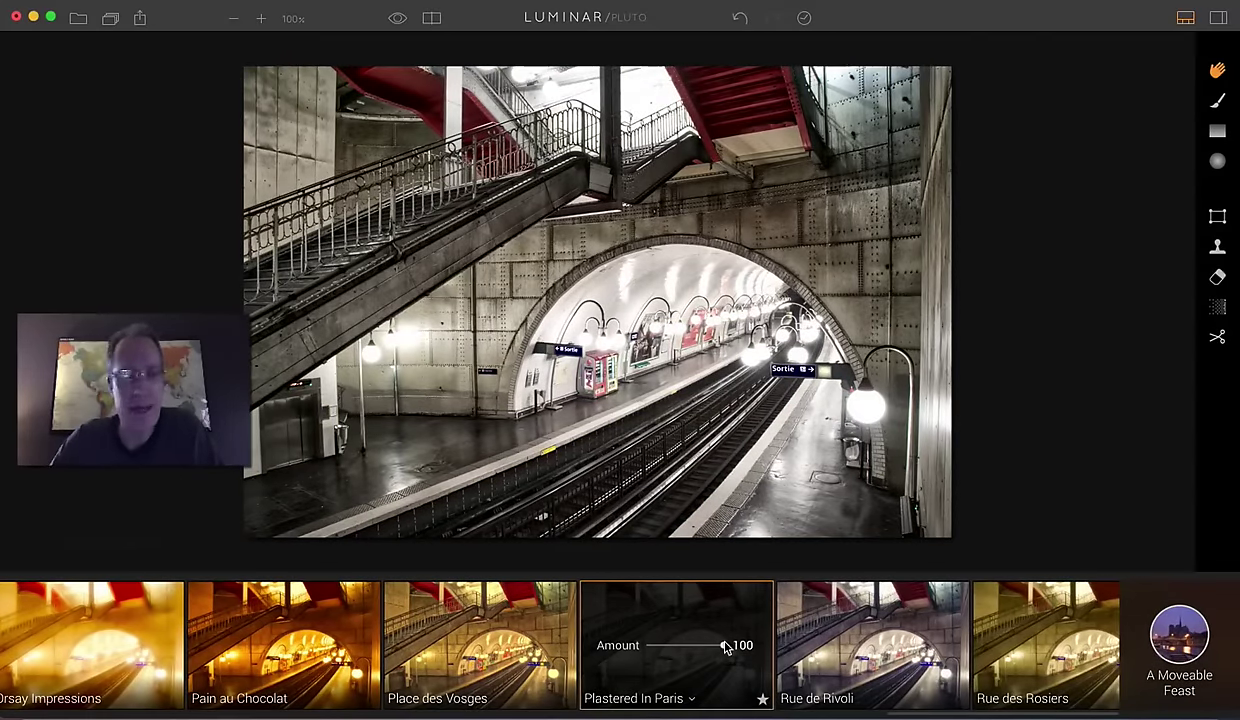
left_click_drag(727, 648, 669, 648)
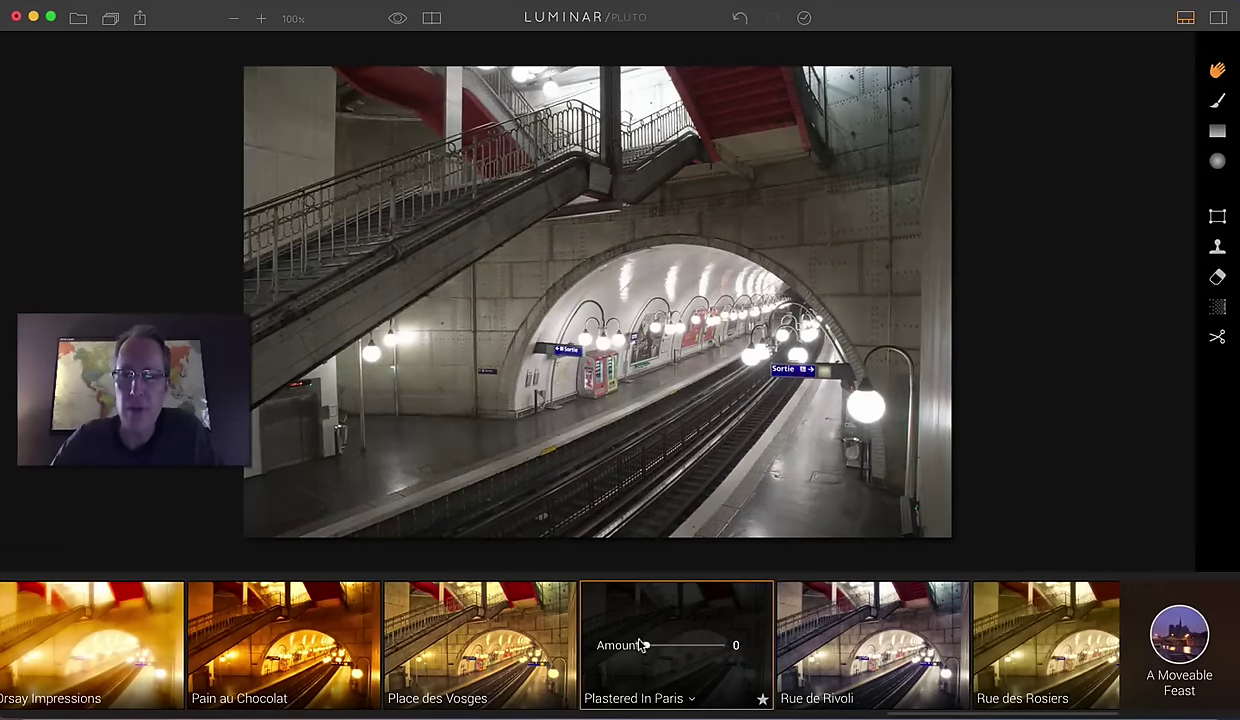
left_click_drag(647, 645, 726, 645)
scroll(824, 674, "right", 10)
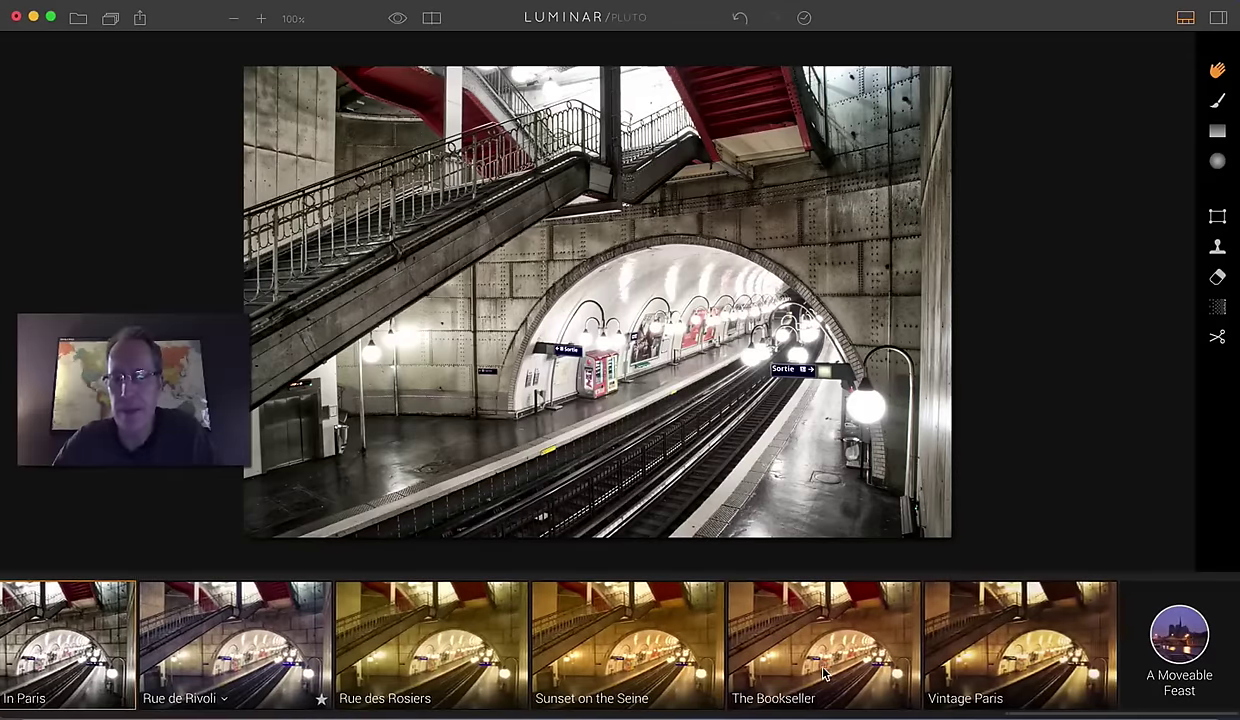
left_click(266, 632)
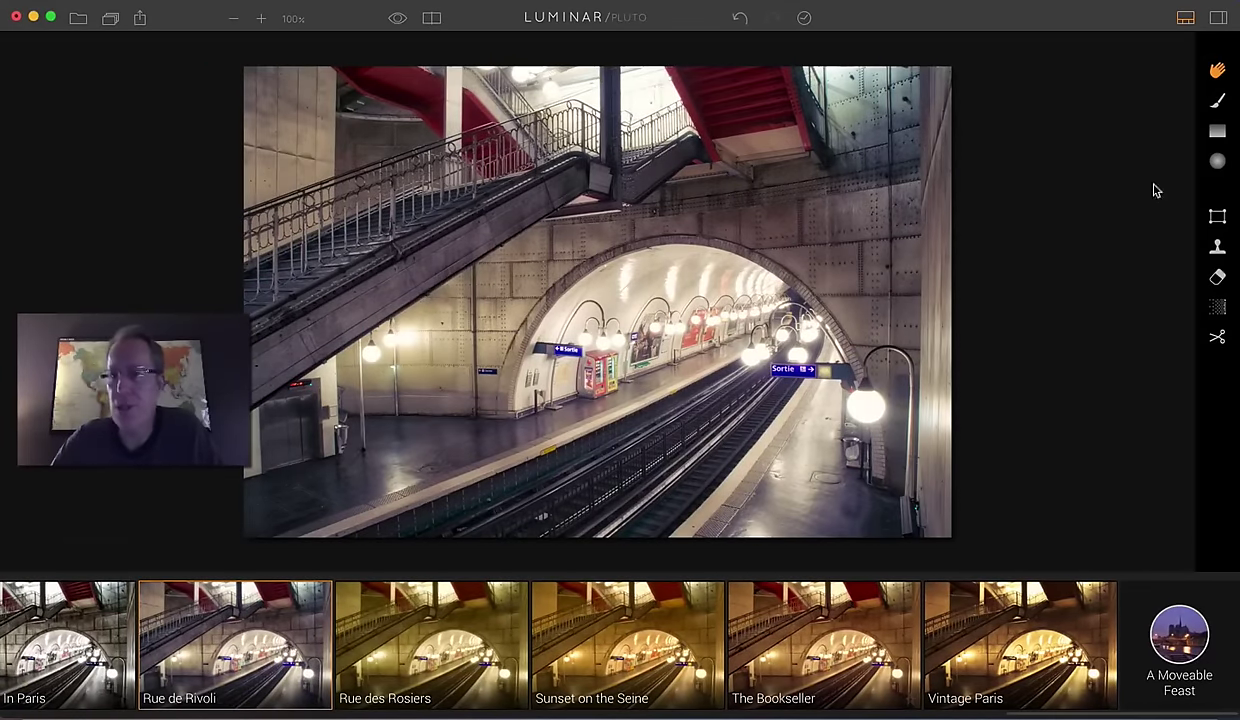
- Add a new adjustment layer and apply the Plastered In Paris preset to it
left_click(1220, 20)
left_click(1177, 143)
left_click(1055, 162)
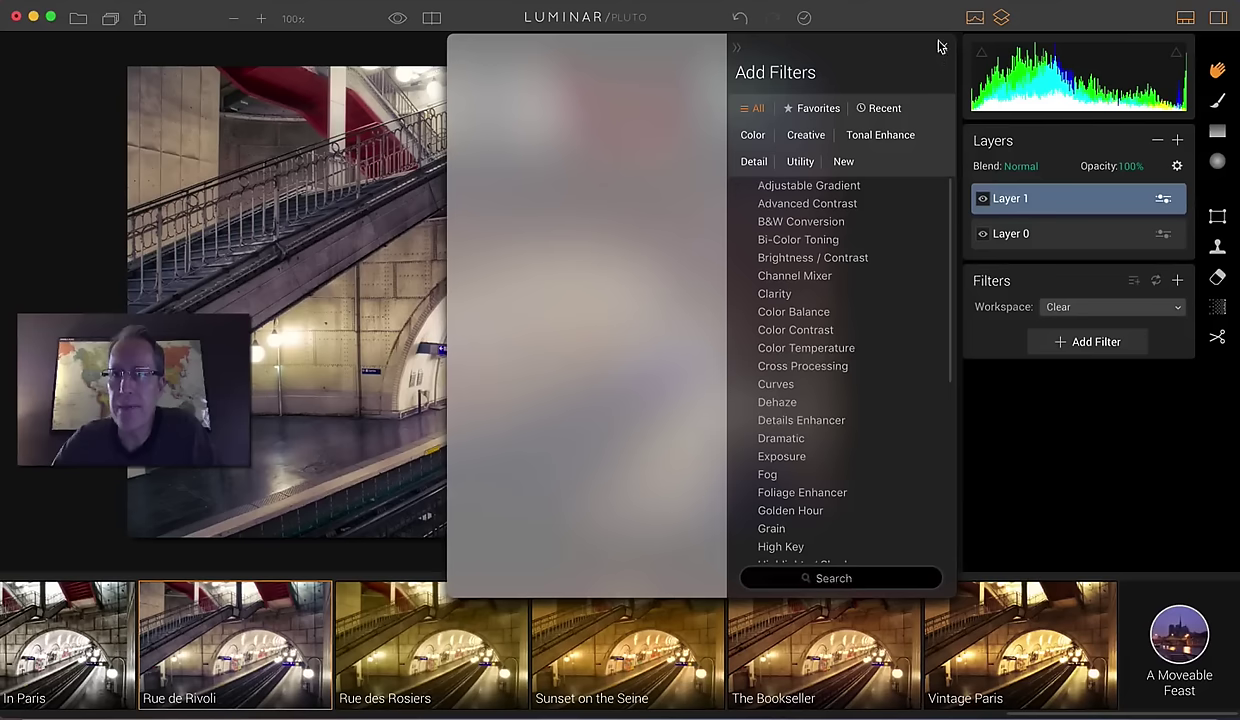
left_click(943, 47)
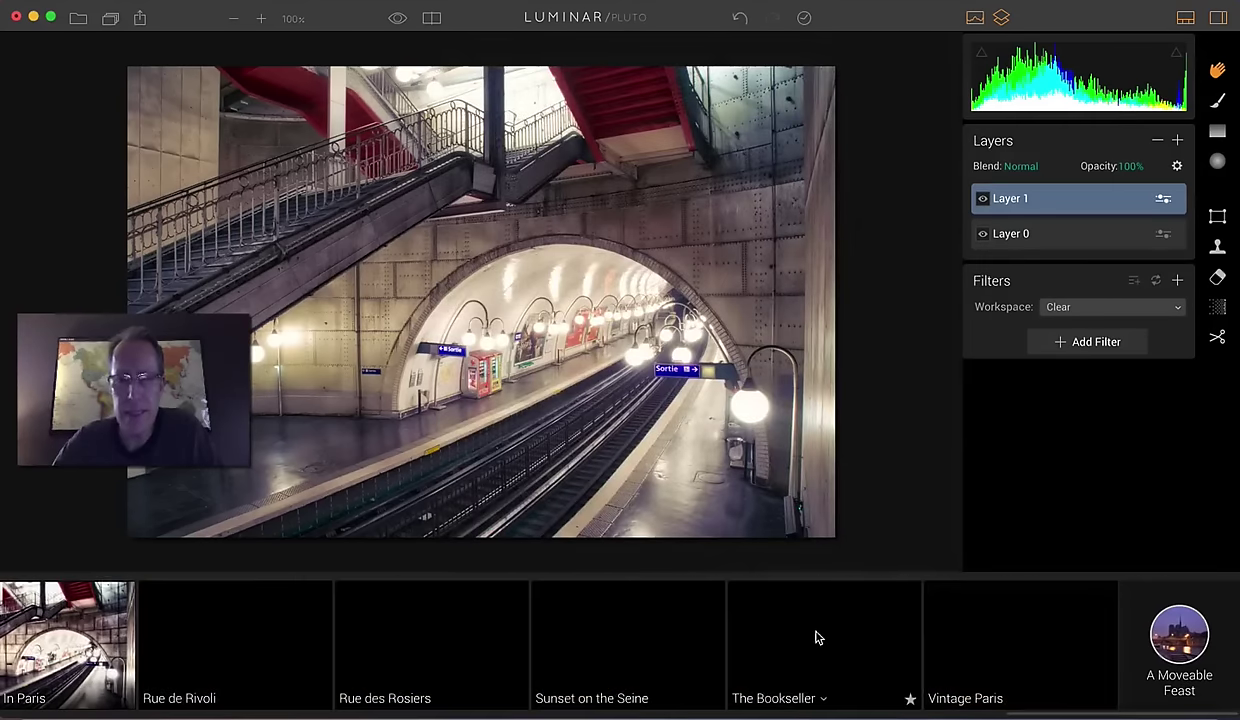
scroll(820, 638, "left", 5)
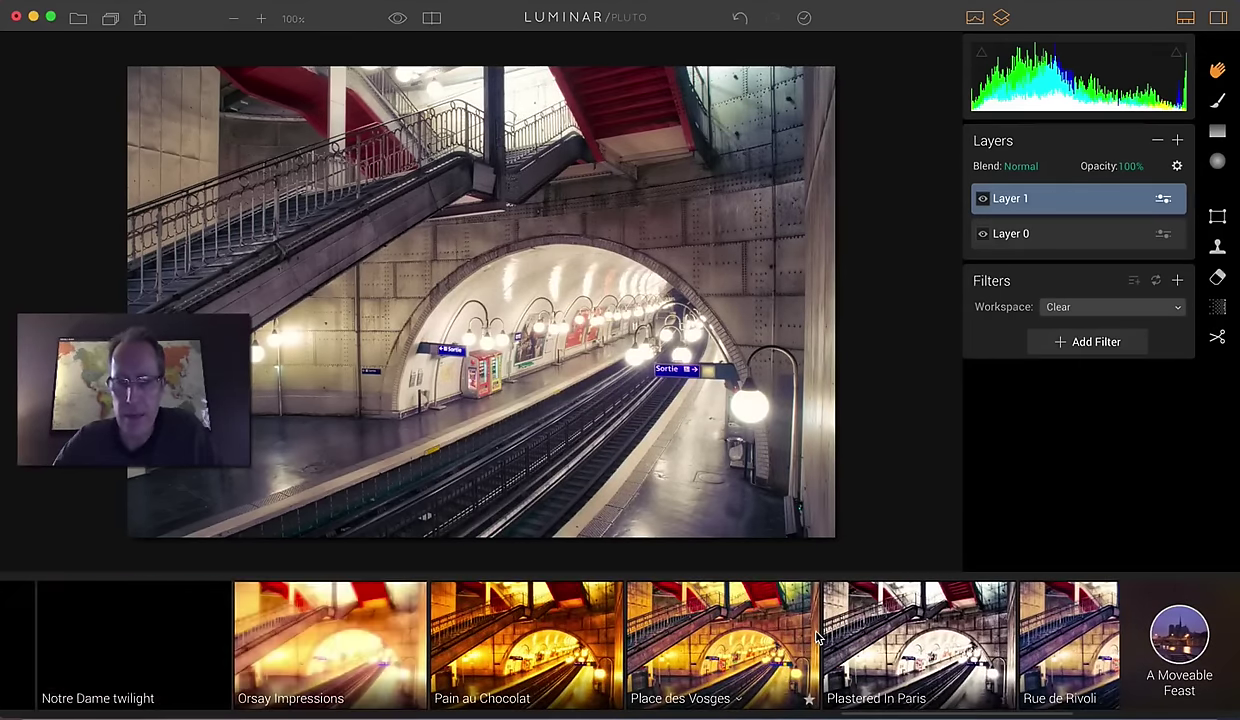
left_click(906, 630)
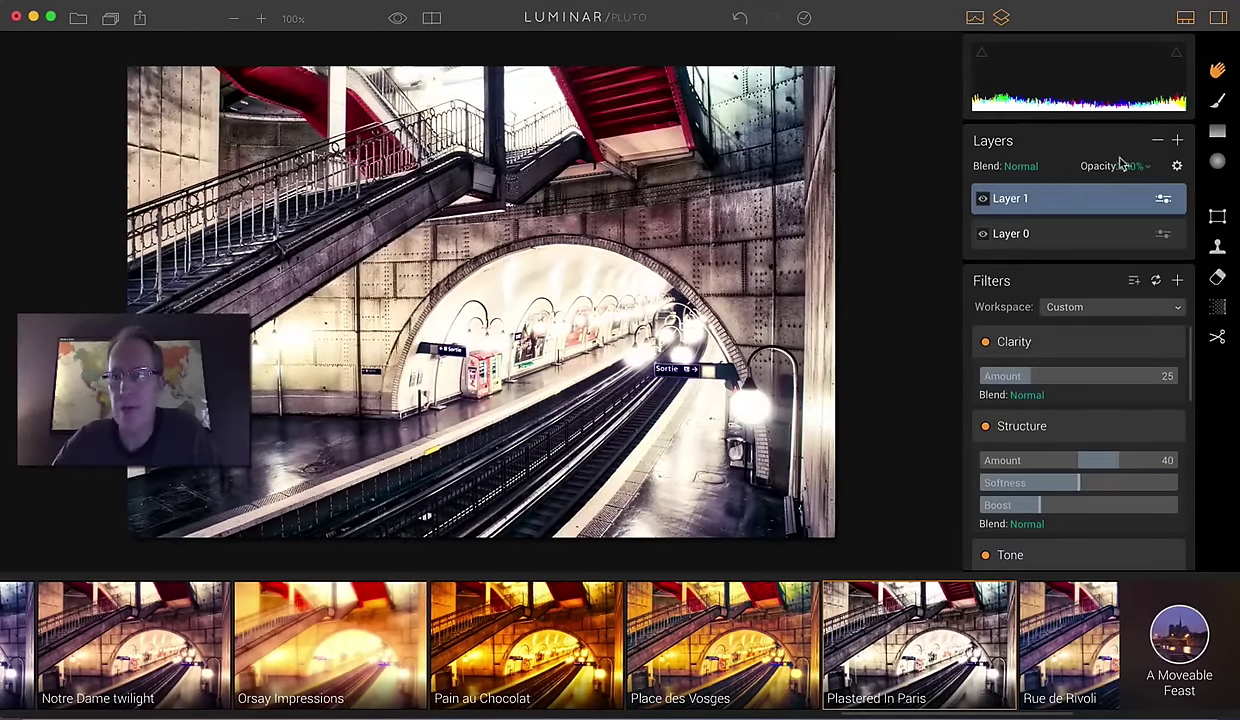
- Set the layer opacity to 56%, Highlights to -53 and Whites to -50, then close the photo
left_click(1123, 166)
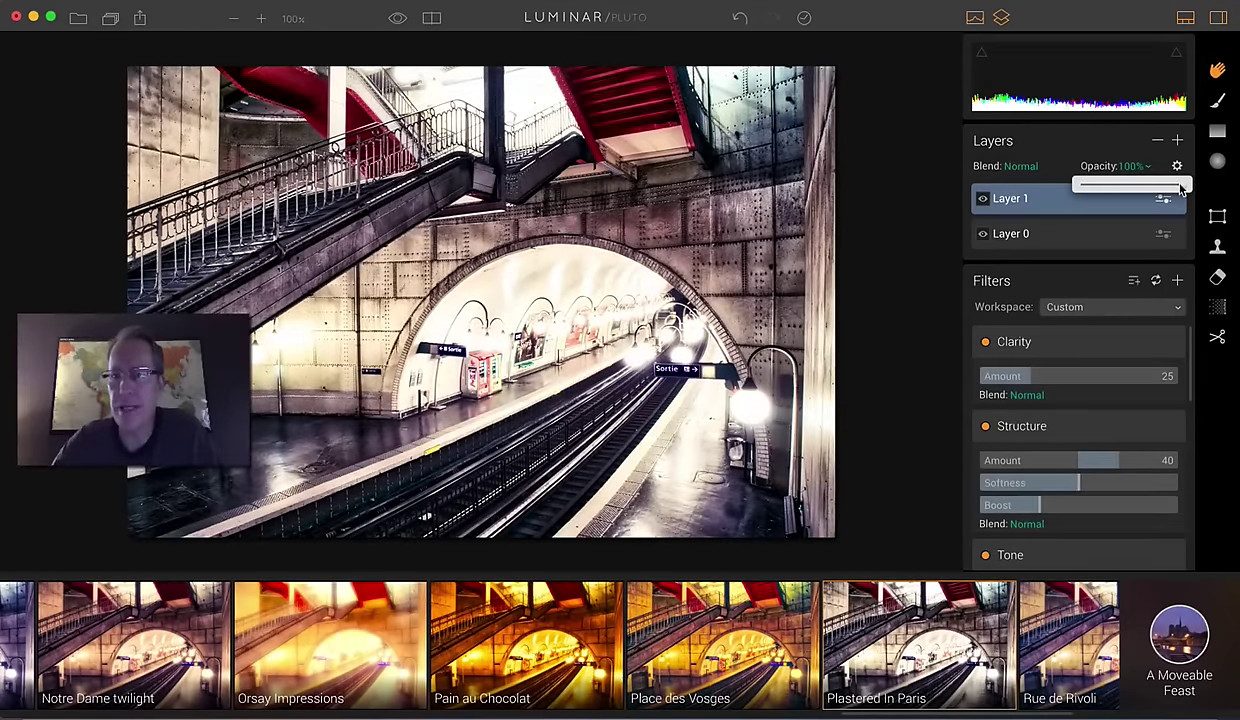
left_click_drag(1181, 188, 1138, 189)
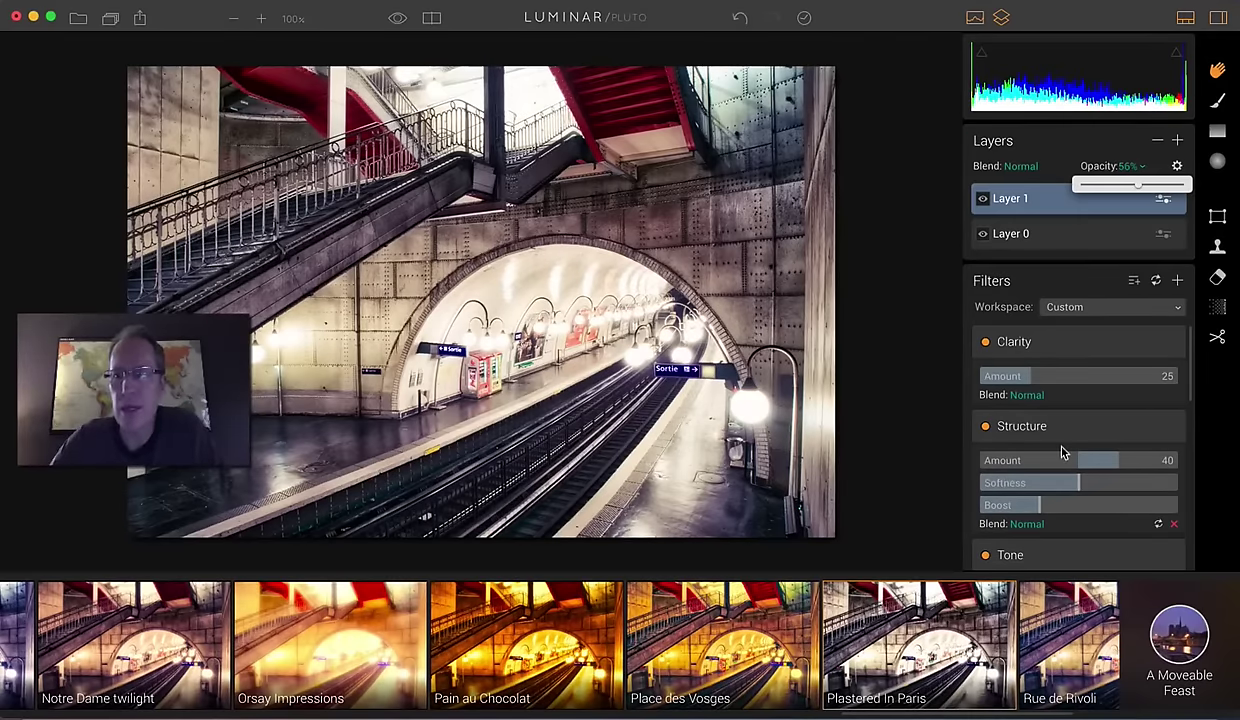
left_click(906, 347)
scroll(1030, 410, "down", 5)
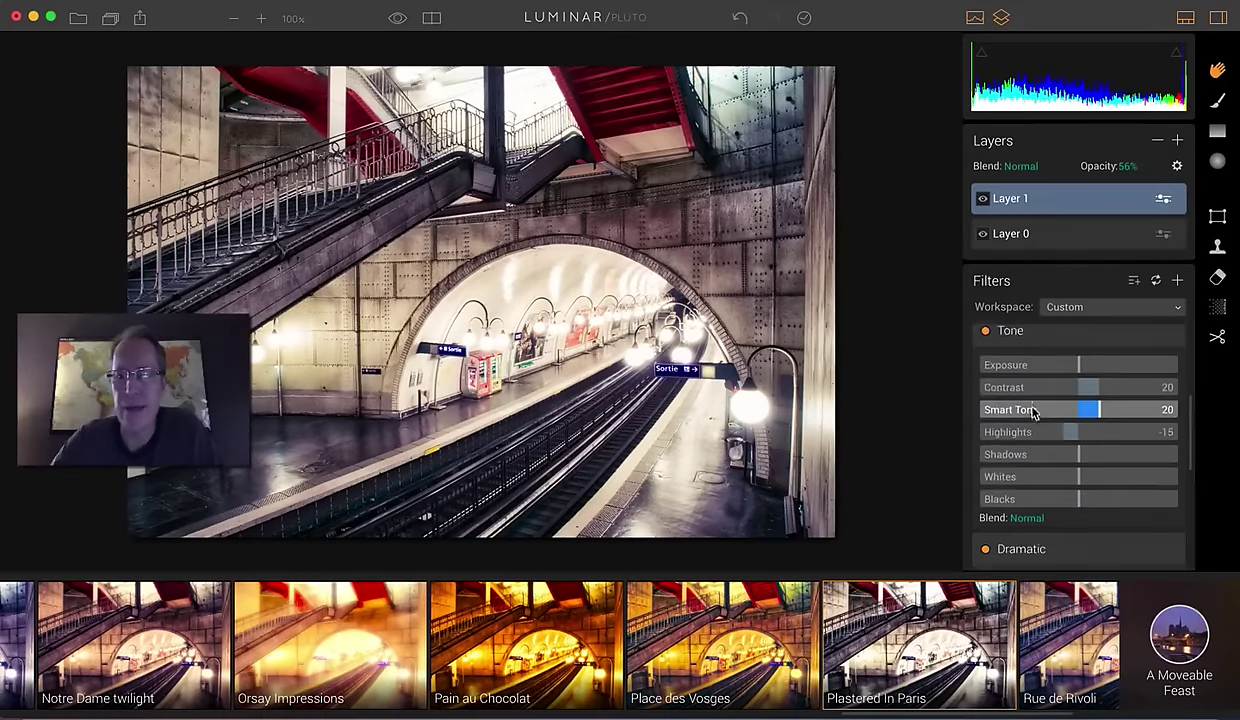
left_click_drag(1032, 410, 1025, 410)
left_click_drag(1078, 455, 1024, 456)
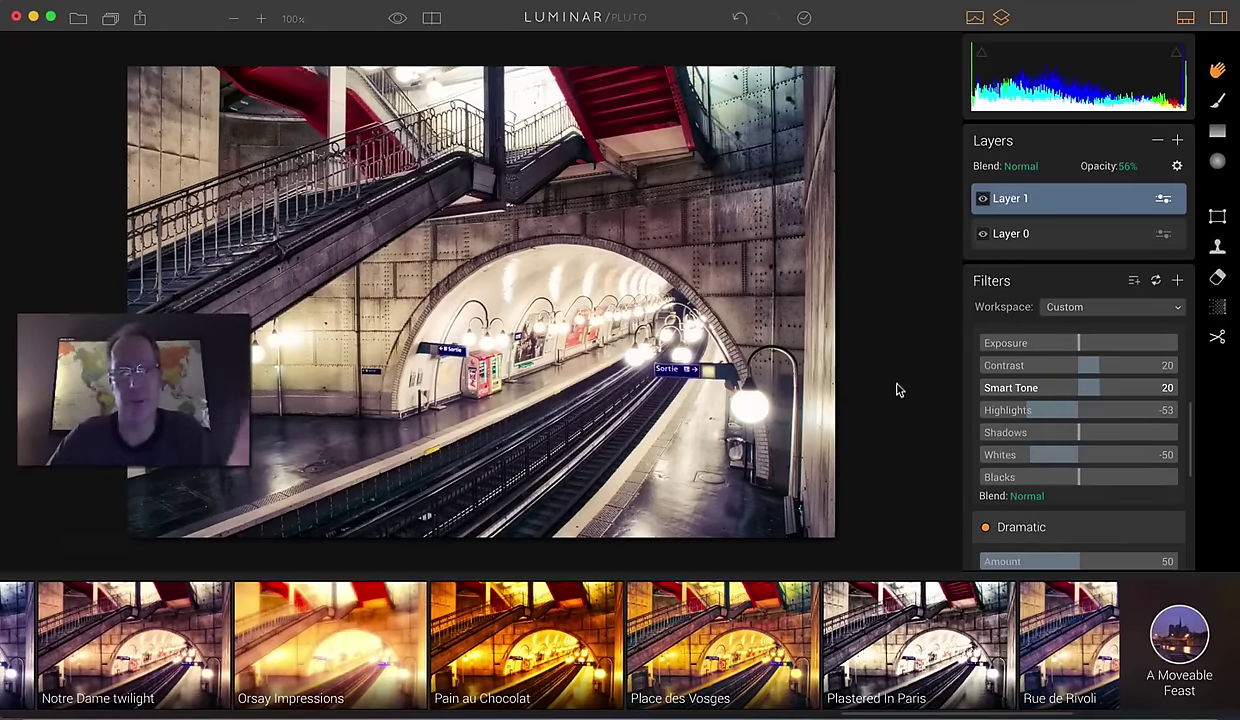
left_click(17, 18)
- Discard the metro photo's changes and show the A Moveable Feast presets for the café photo
left_click(557, 120)
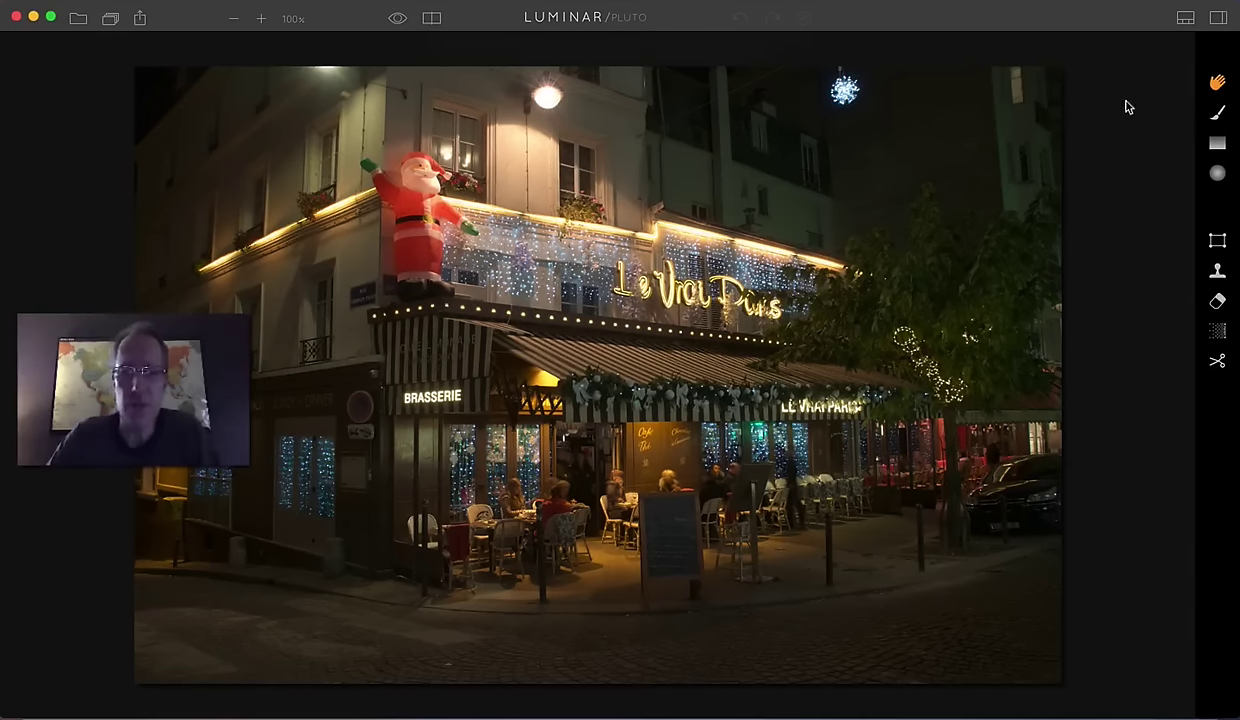
left_click(1186, 18)
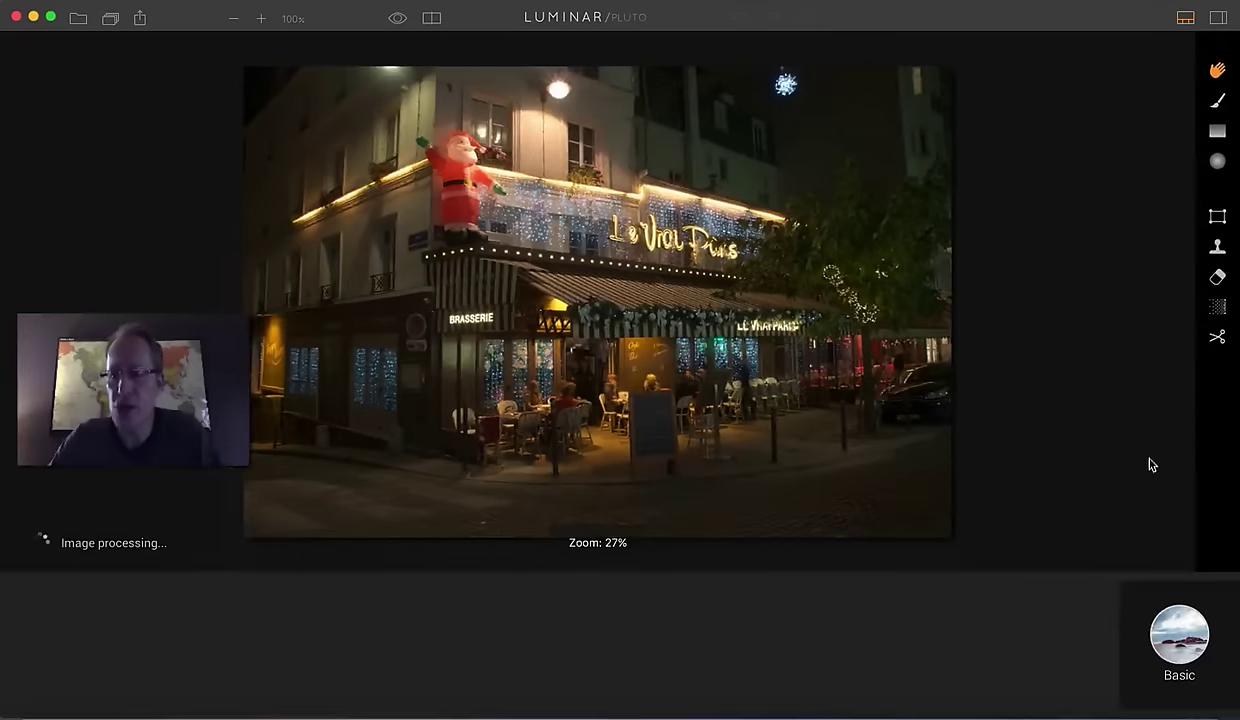
left_click(1179, 636)
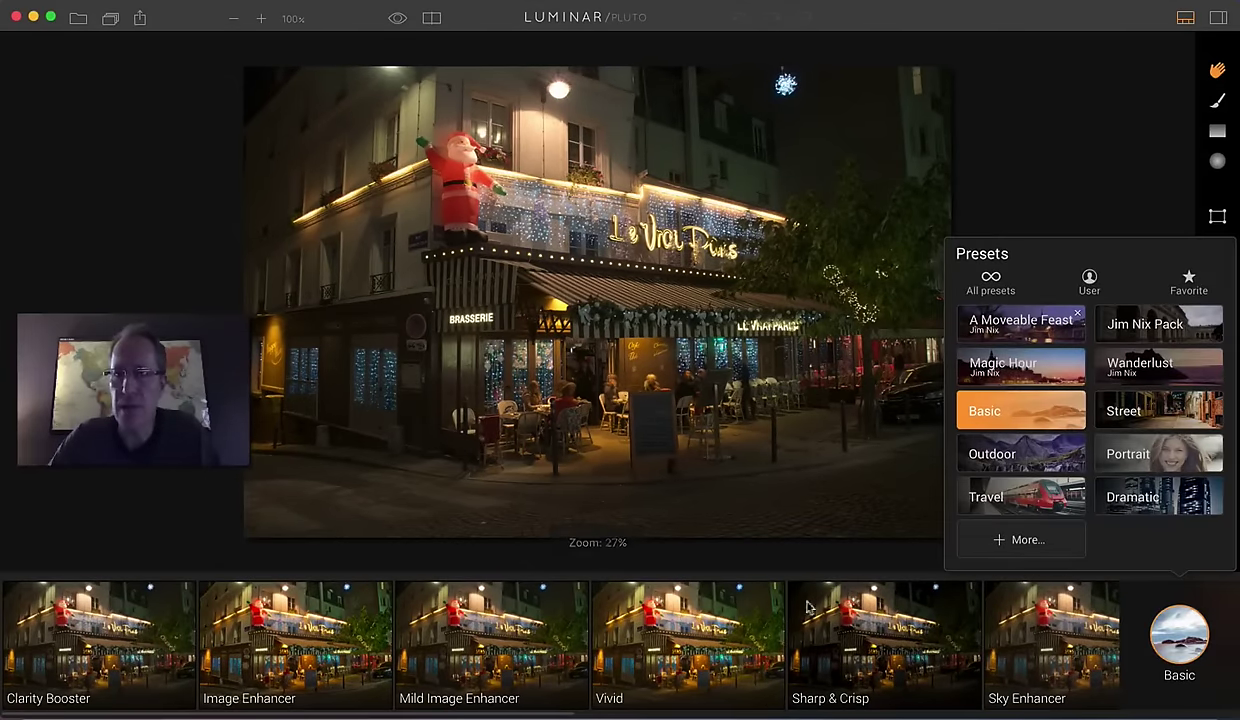
left_click(1020, 320)
scroll(768, 666, "right", 3)
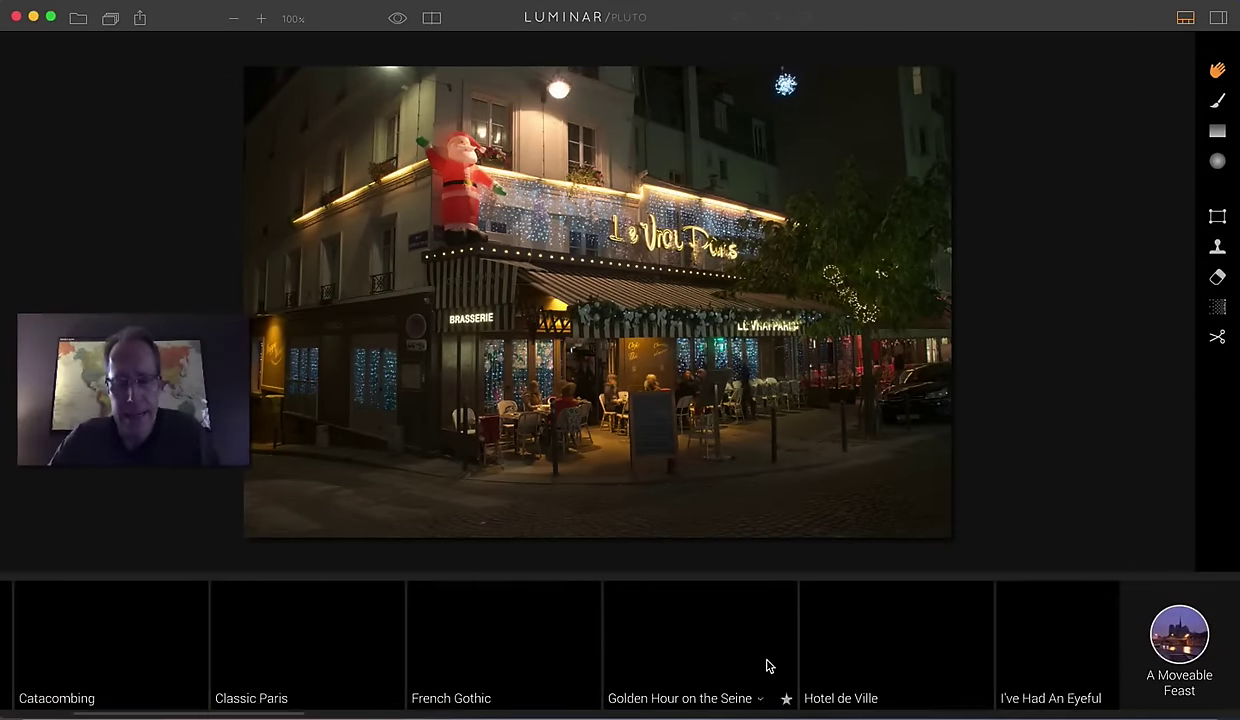
scroll(768, 666, "right", 10)
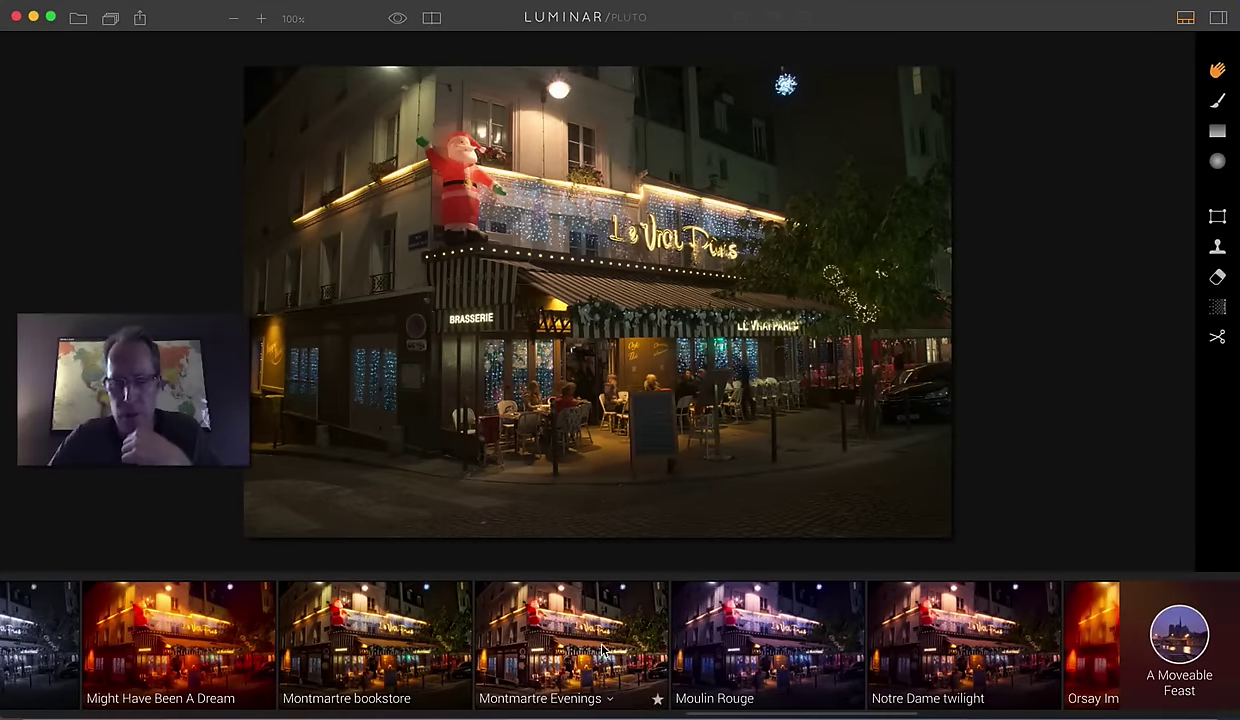
- Apply Montmartre Evenings to the café photo and add a new adjustment layer
left_click(601, 651)
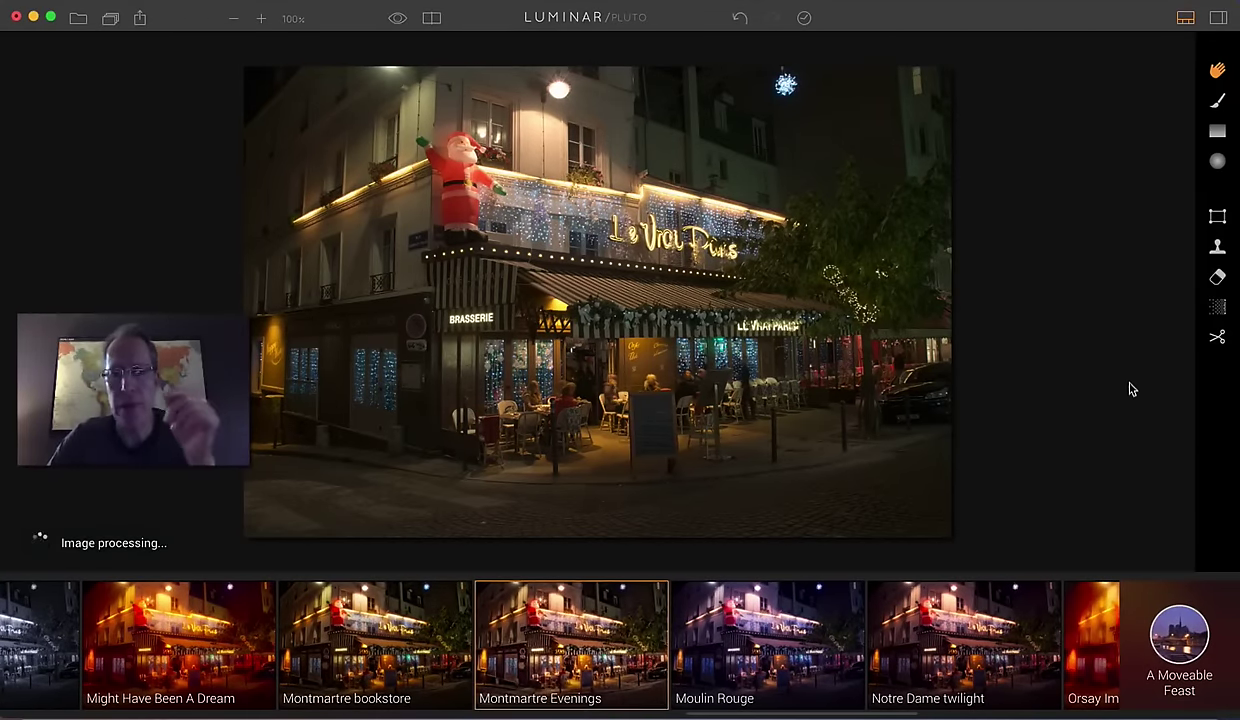
left_click(1218, 17)
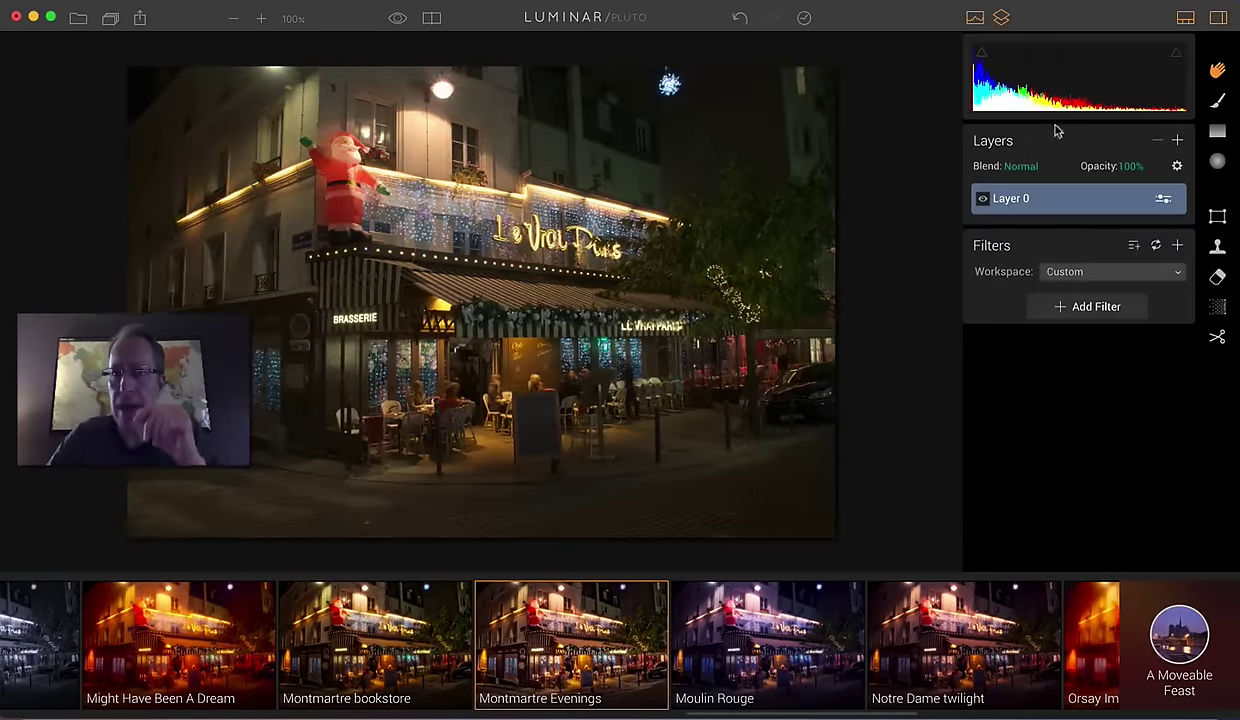
left_click(1178, 143)
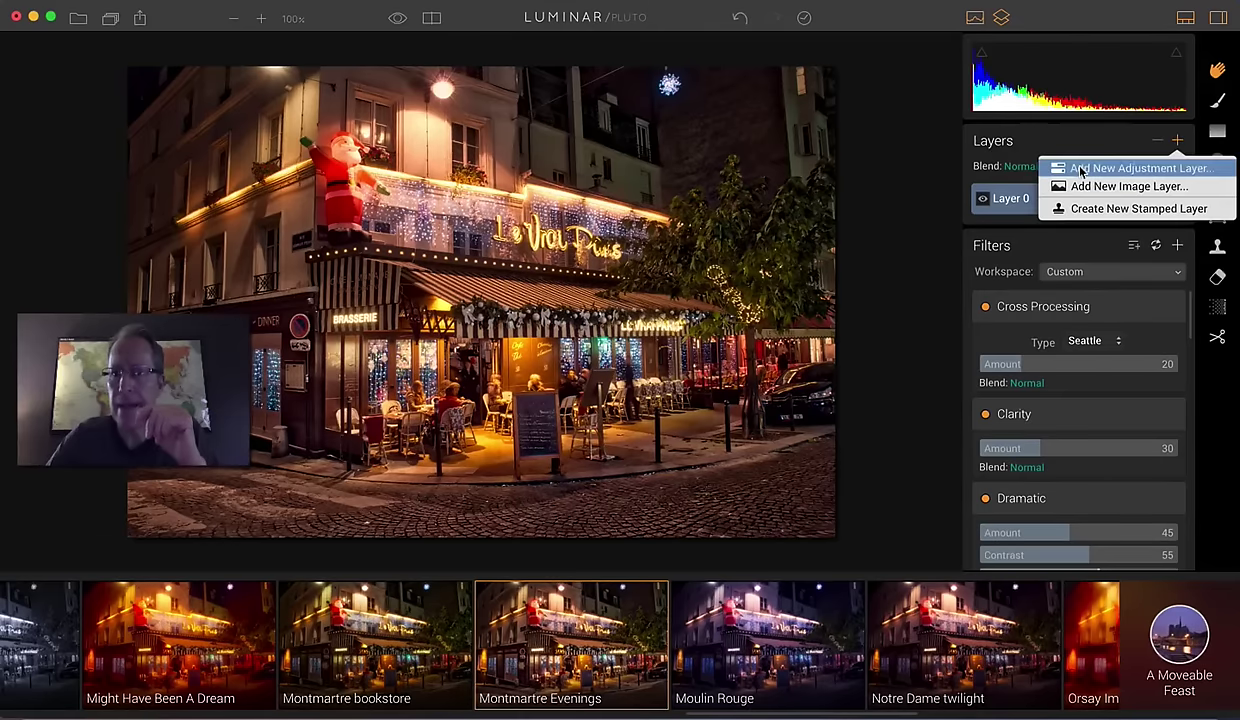
left_click(1140, 168)
left_click(944, 46)
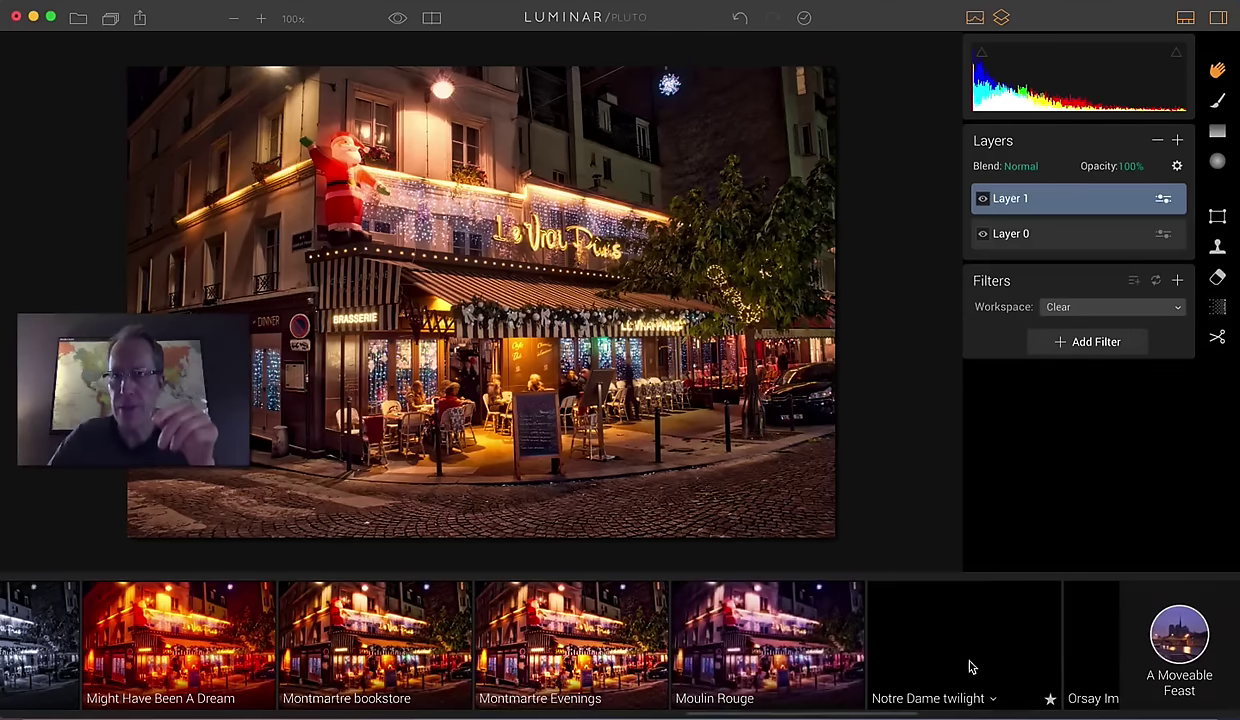
- Apply Moulin Rouge to the new layer at about 70 strength
scroll(968, 664, "right", 1)
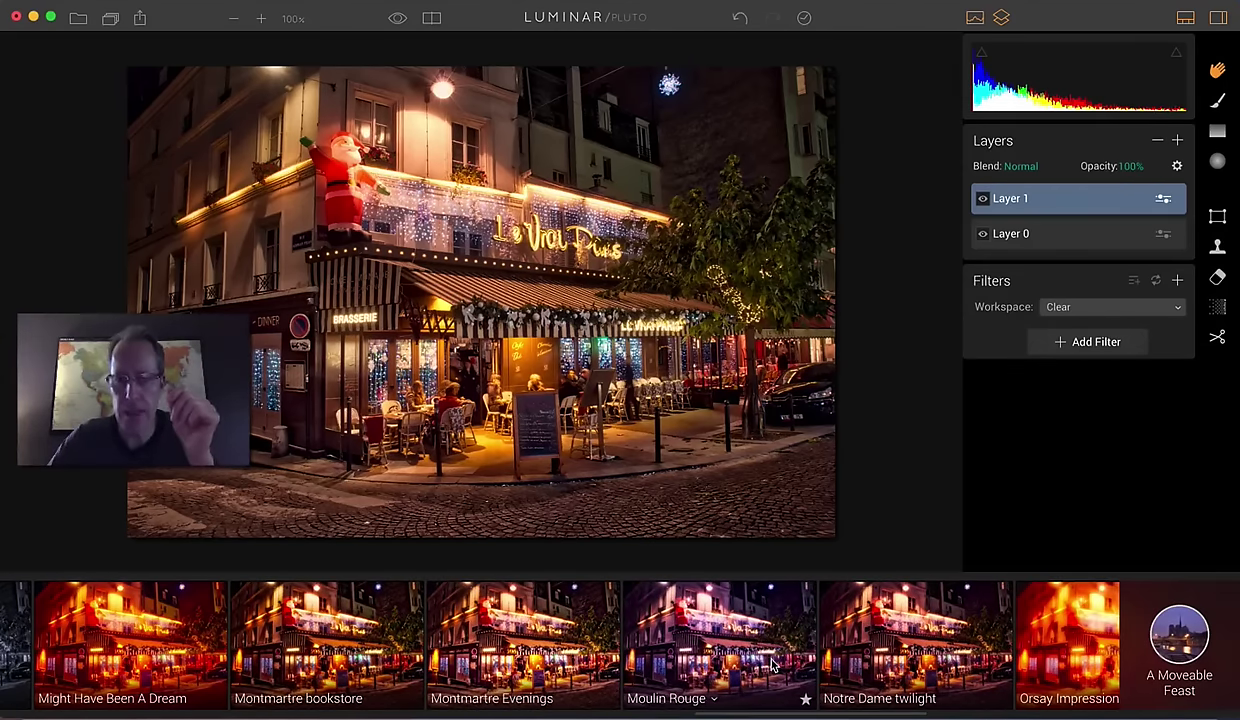
left_click(772, 664)
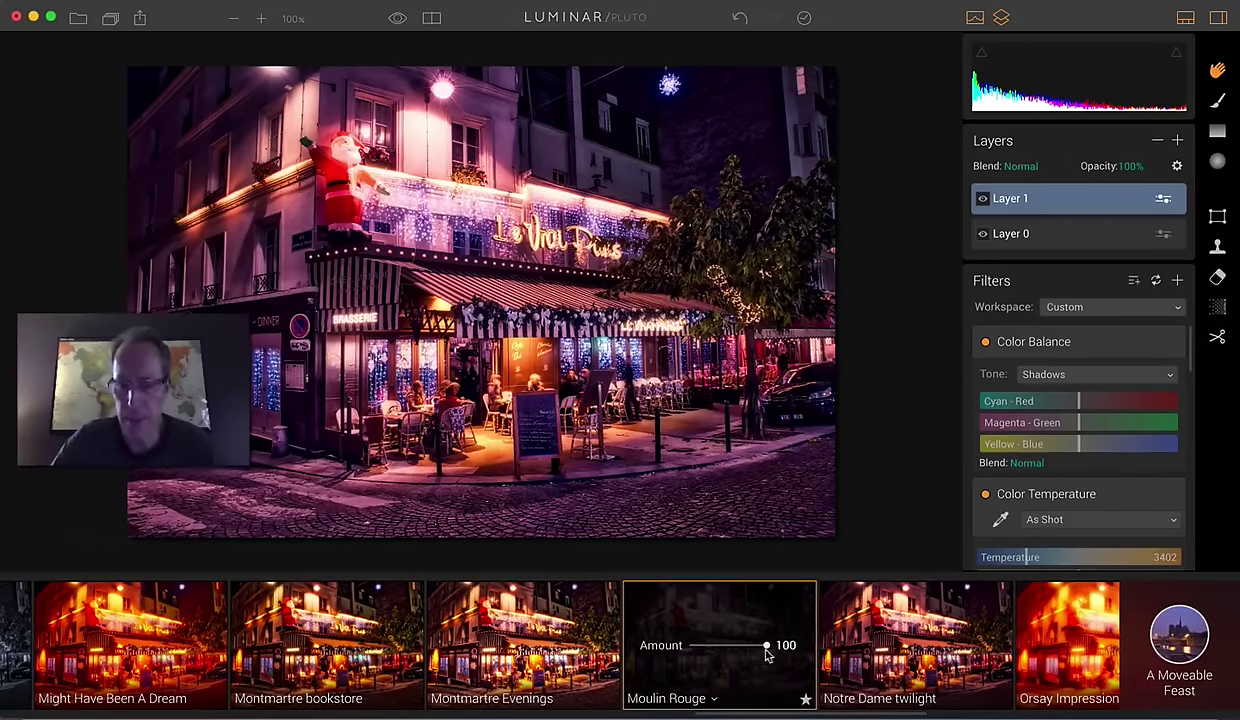
left_click_drag(762, 645, 740, 649)
- Hide the filmstrip and histogram, set the Moulin Rouge layer opacity to 51%, and compare before/after
left_click(1186, 19)
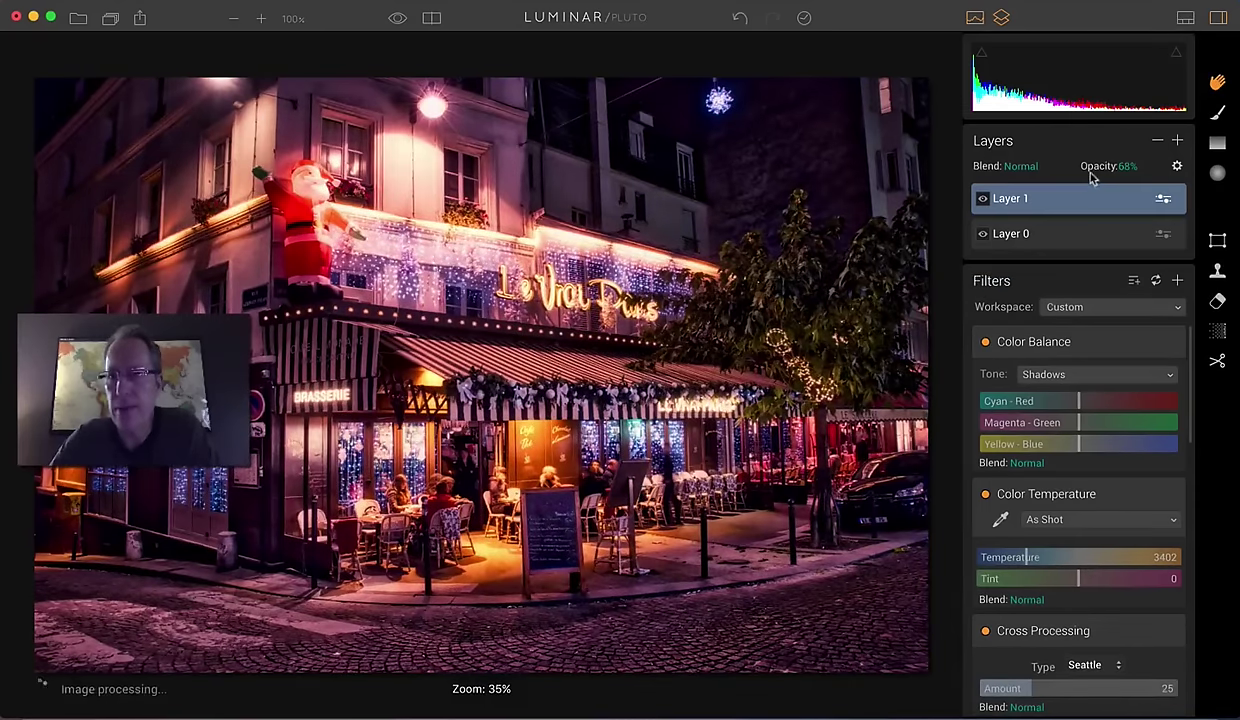
left_click(1125, 166)
left_click_drag(1152, 195, 1135, 190)
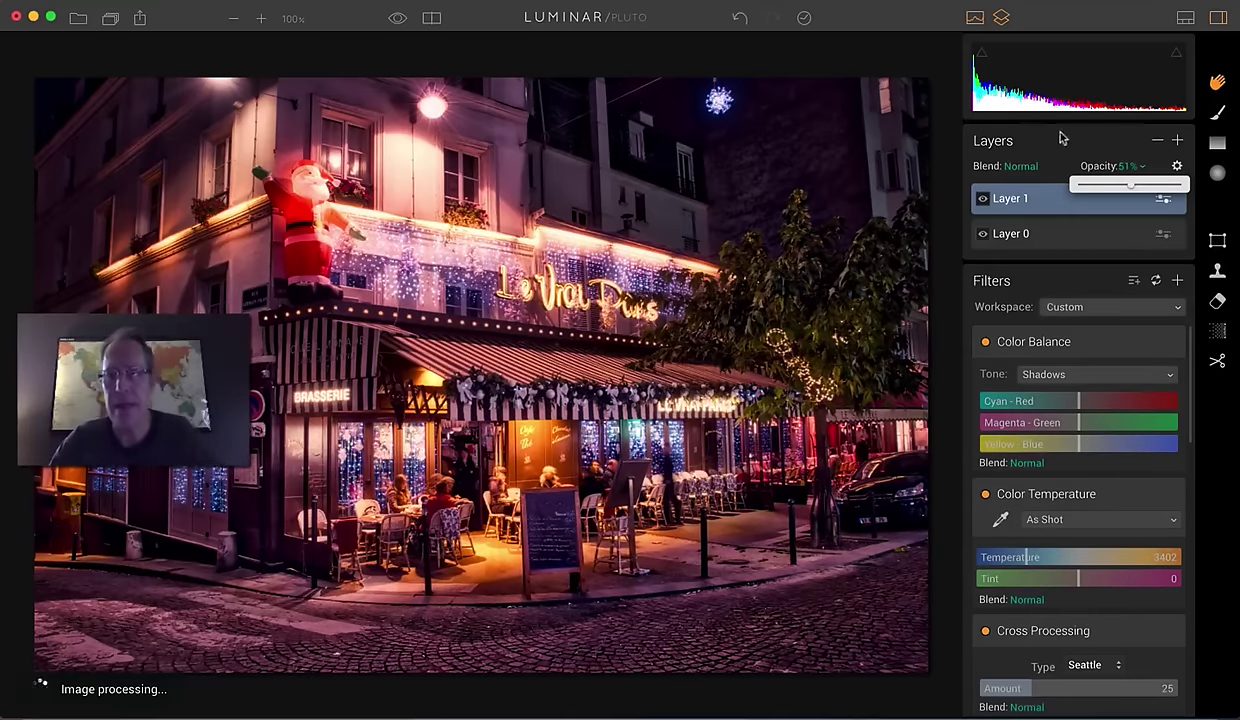
left_click(973, 19)
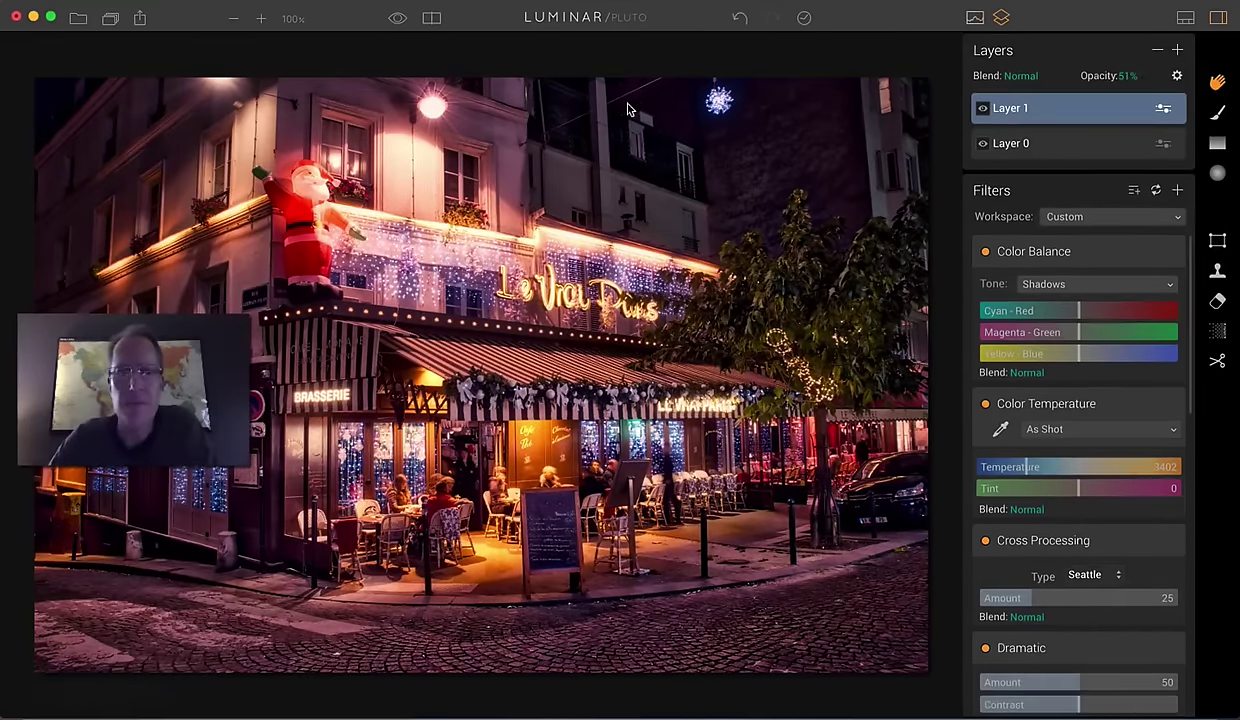
left_click(431, 18)
left_click_drag(479, 224, 200, 165)
left_click(431, 18)
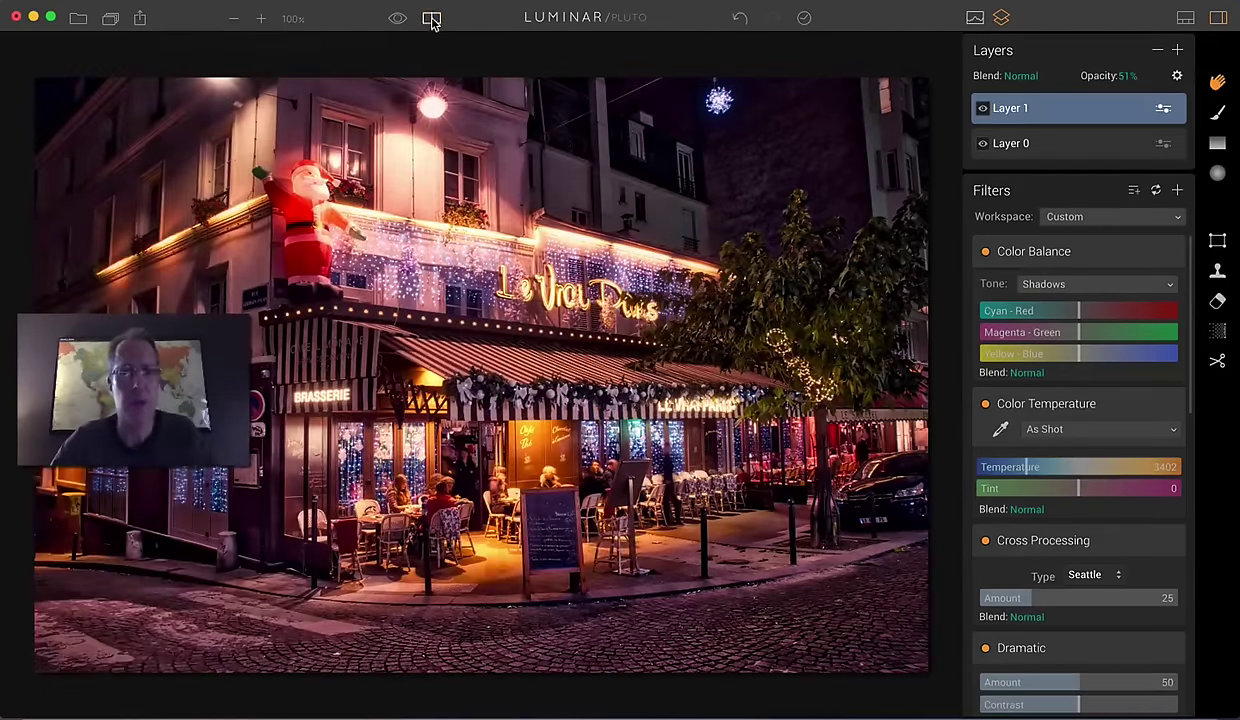
- Adjust the base layer's opacity, then keep the Moulin Rouge layer's blend mode at Normal
left_click(1065, 143)
left_click(1133, 78)
left_click_drag(1183, 94, 1150, 95)
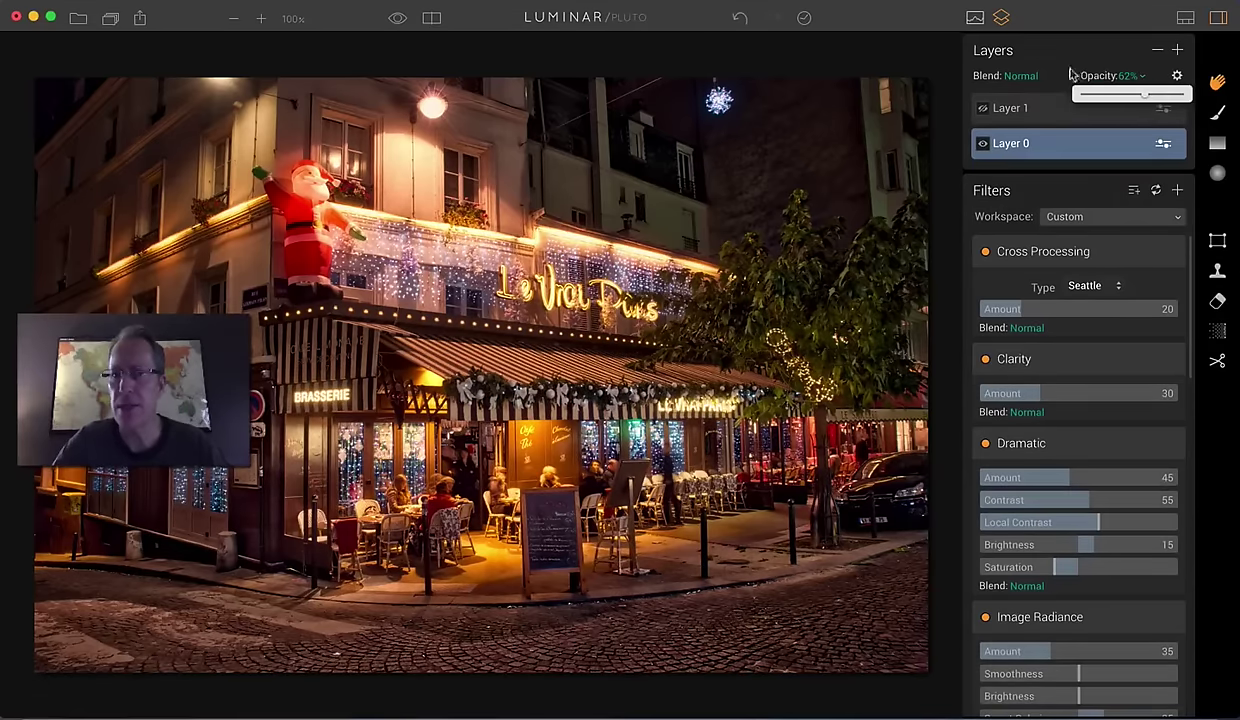
left_click(1082, 108)
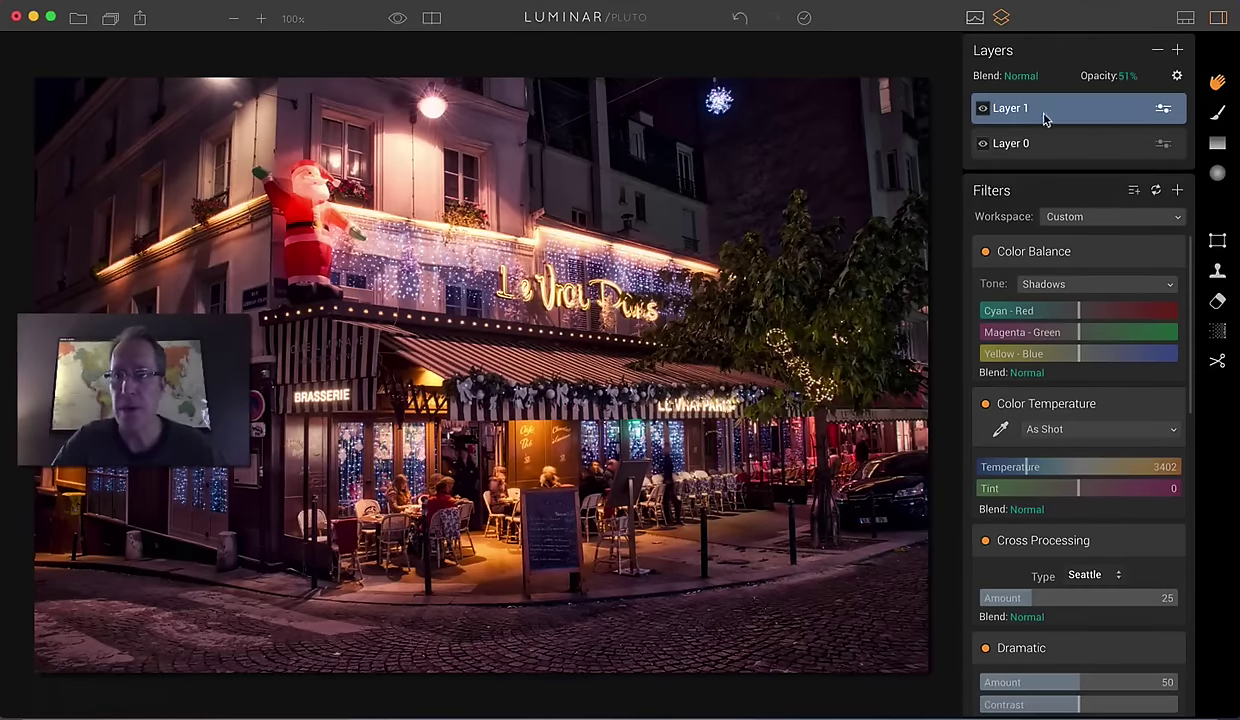
left_click(1008, 83)
left_click(1042, 84)
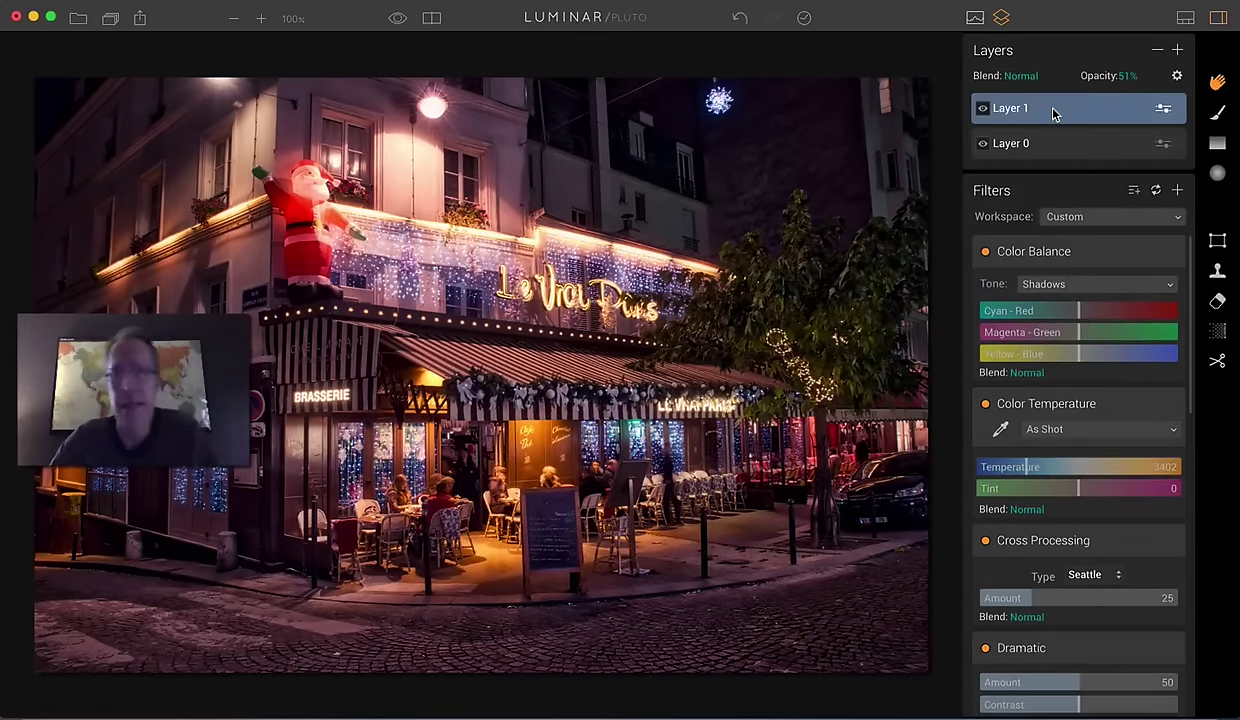
left_click(432, 20)
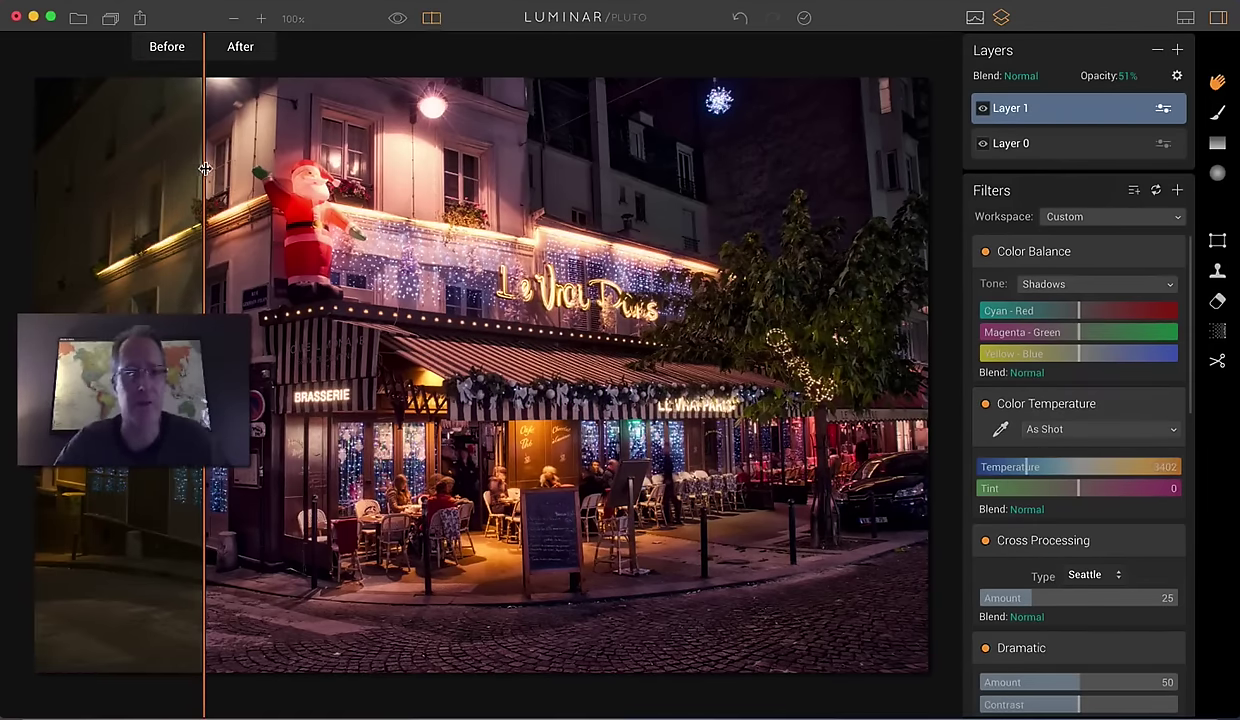
left_click_drag(206, 172, 174, 178)
left_click(432, 18)
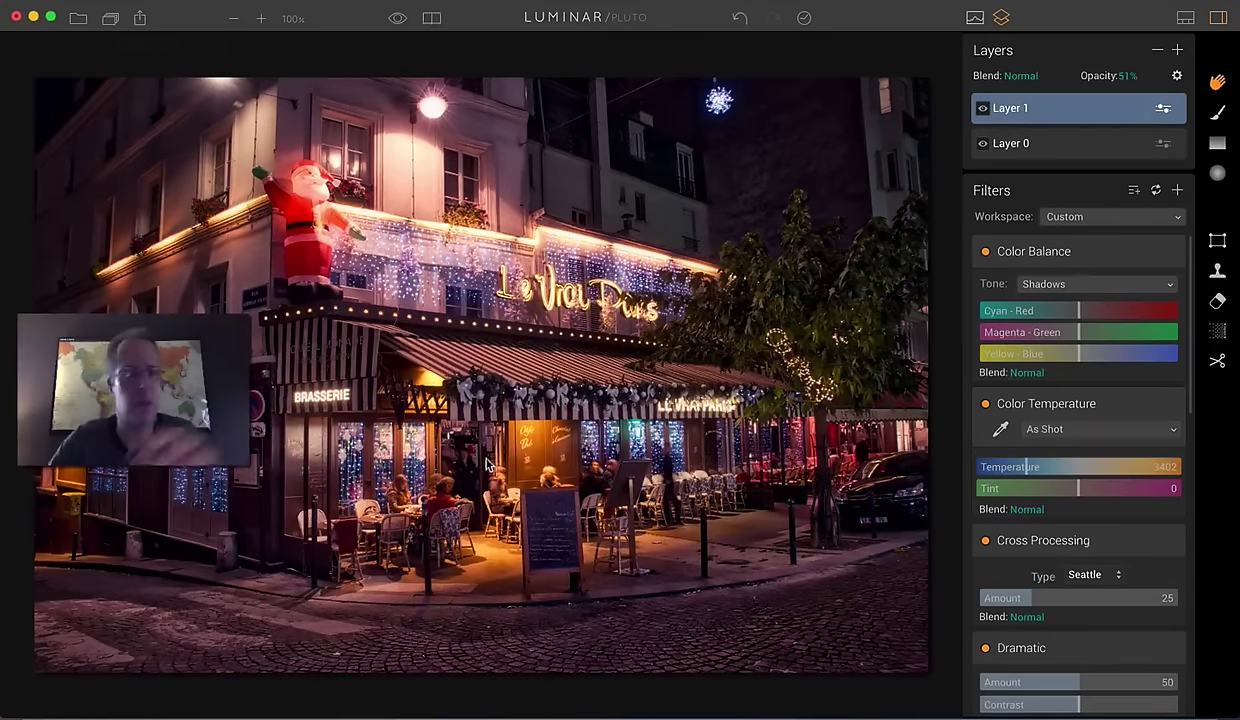